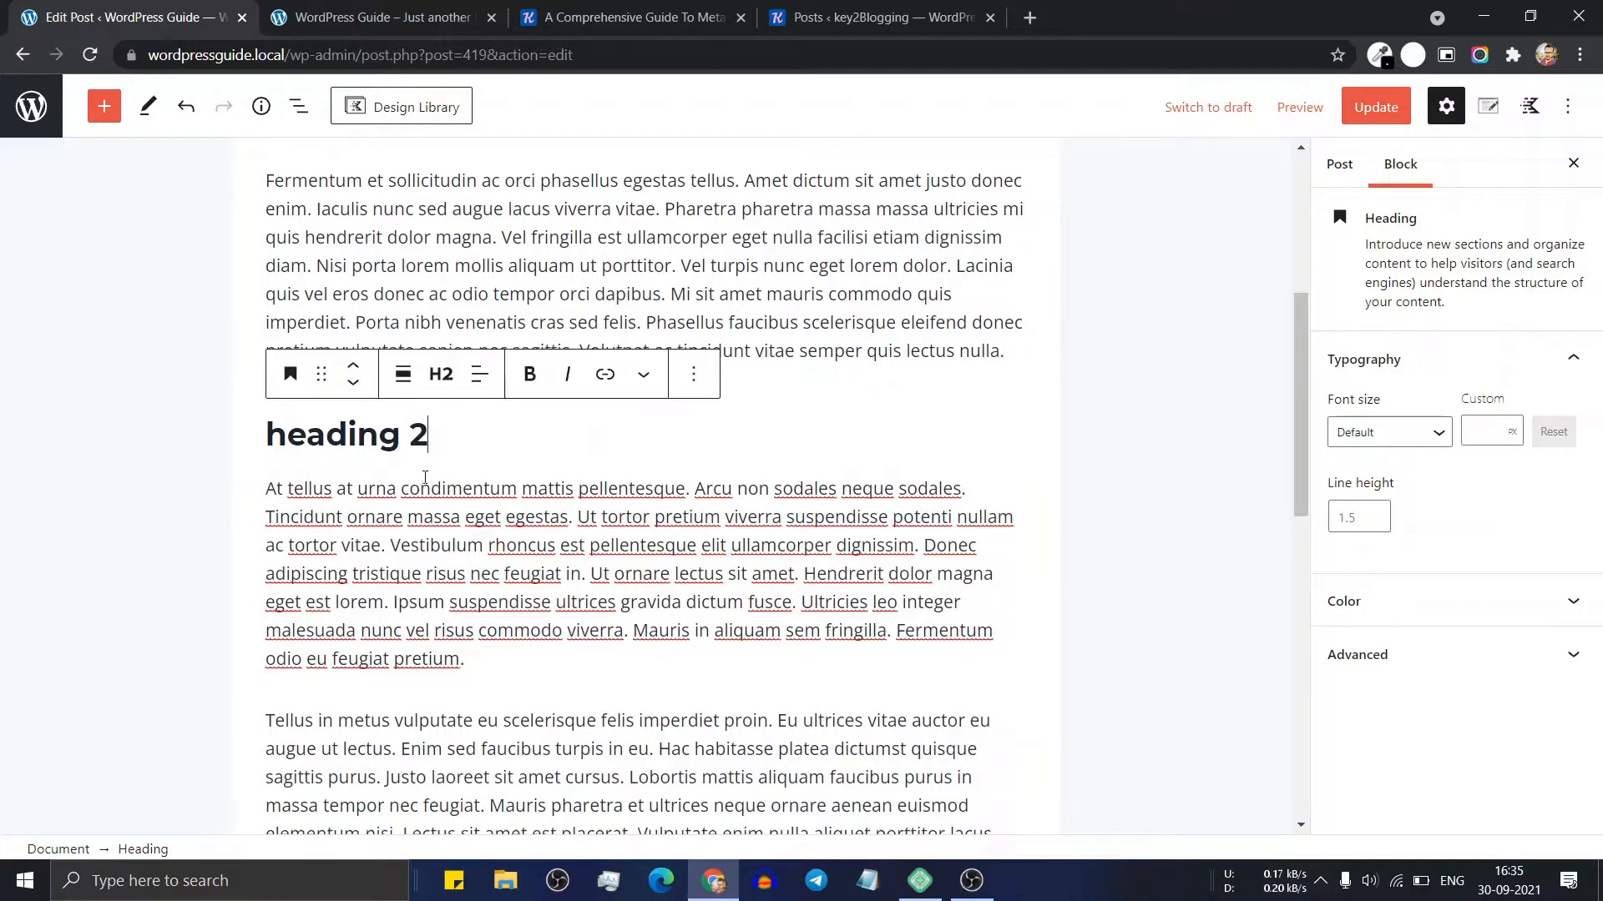
Insert the heading "heading 3" above the "Tellus in metus" paragraph and add an empty paragraph under the post title
click(646, 494)
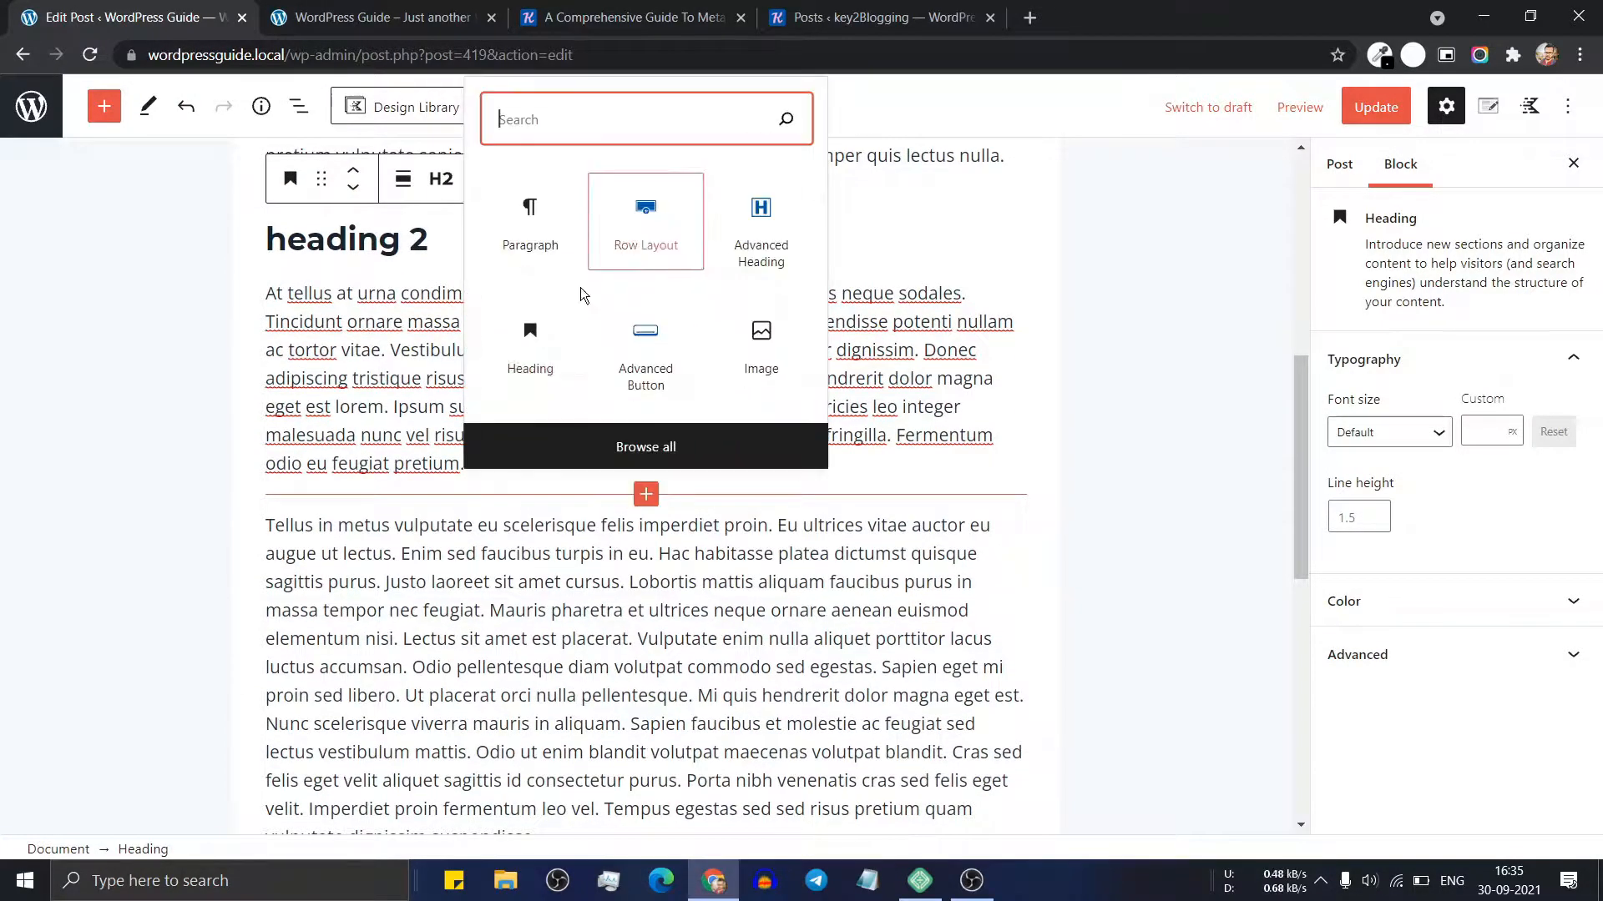
click(530, 348)
text(heading 3)
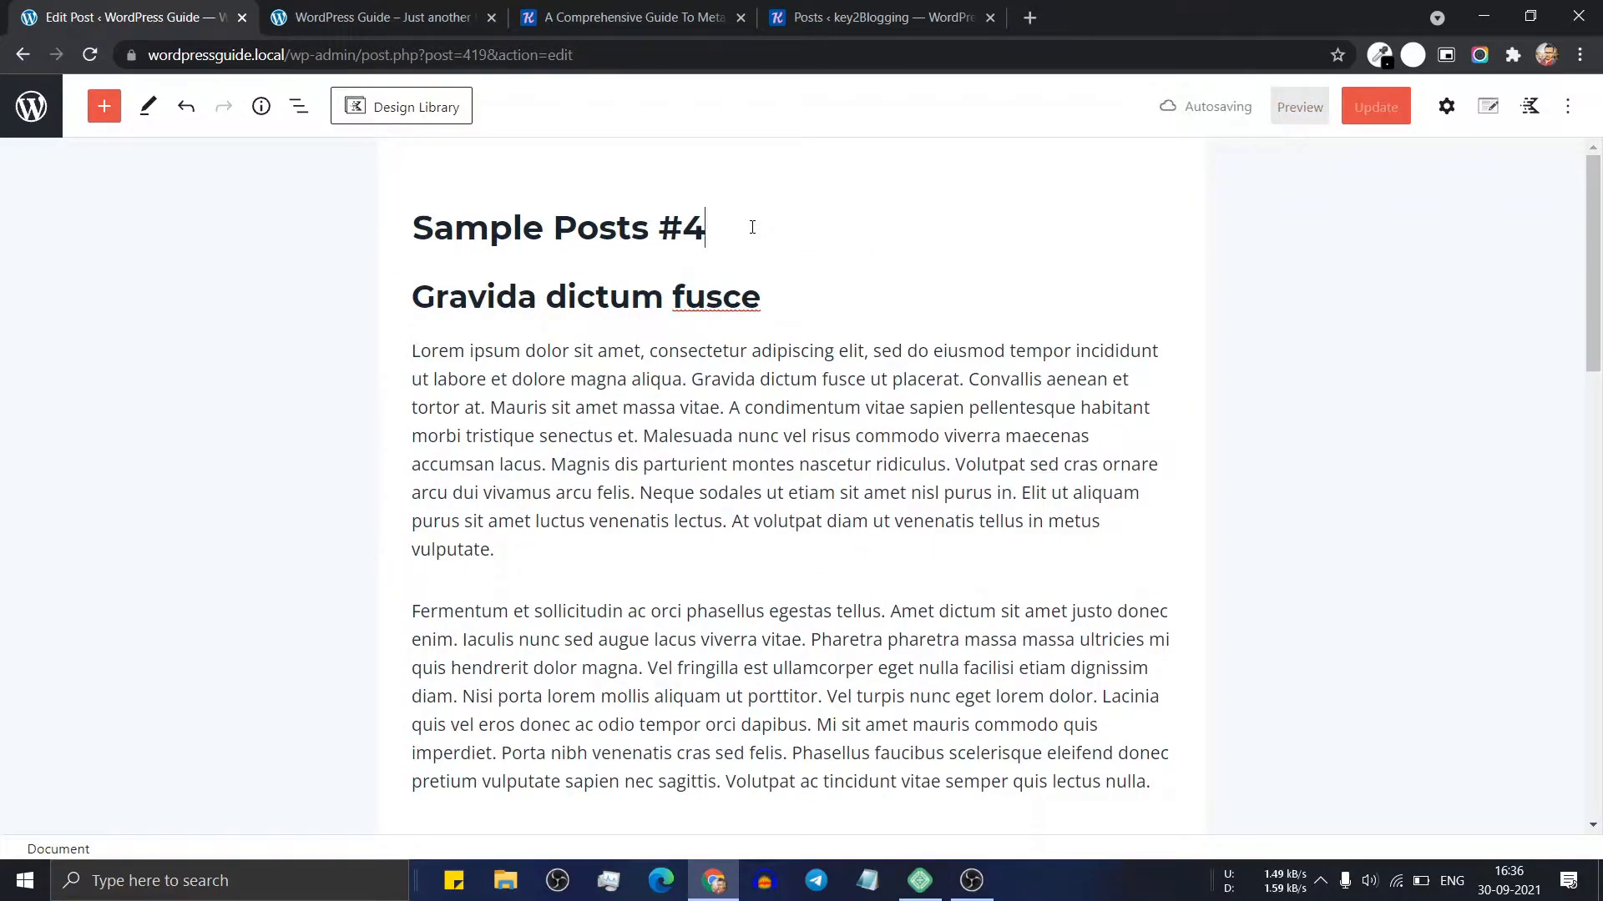
key(Return)
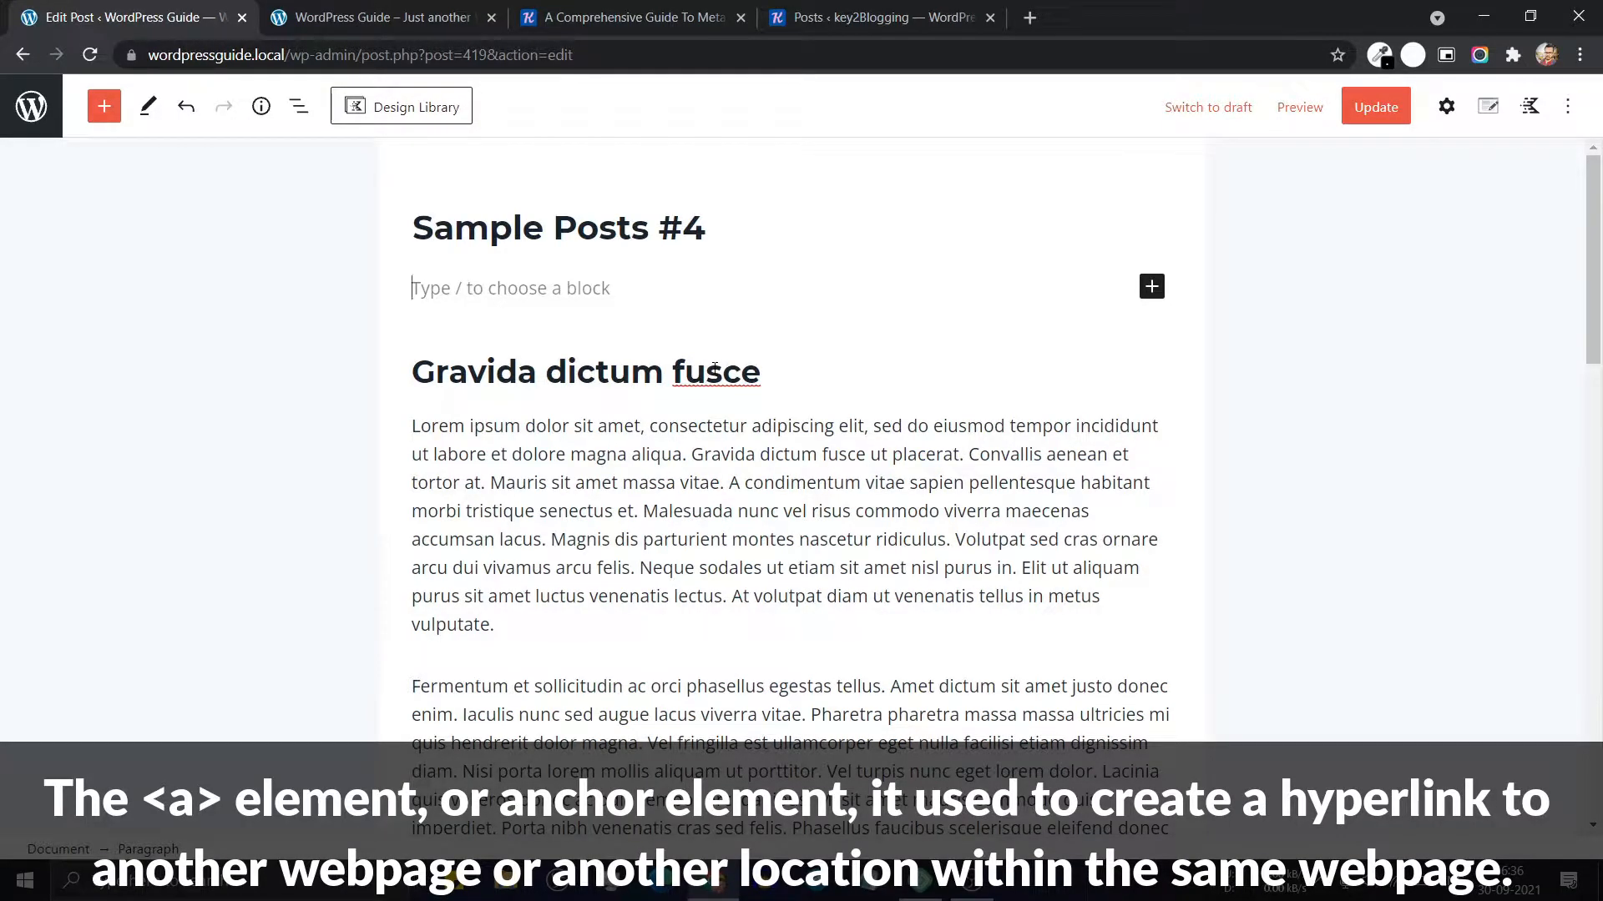
Set the HTML anchor of the "Gravida dictum fusce" heading to 1
click(714, 368)
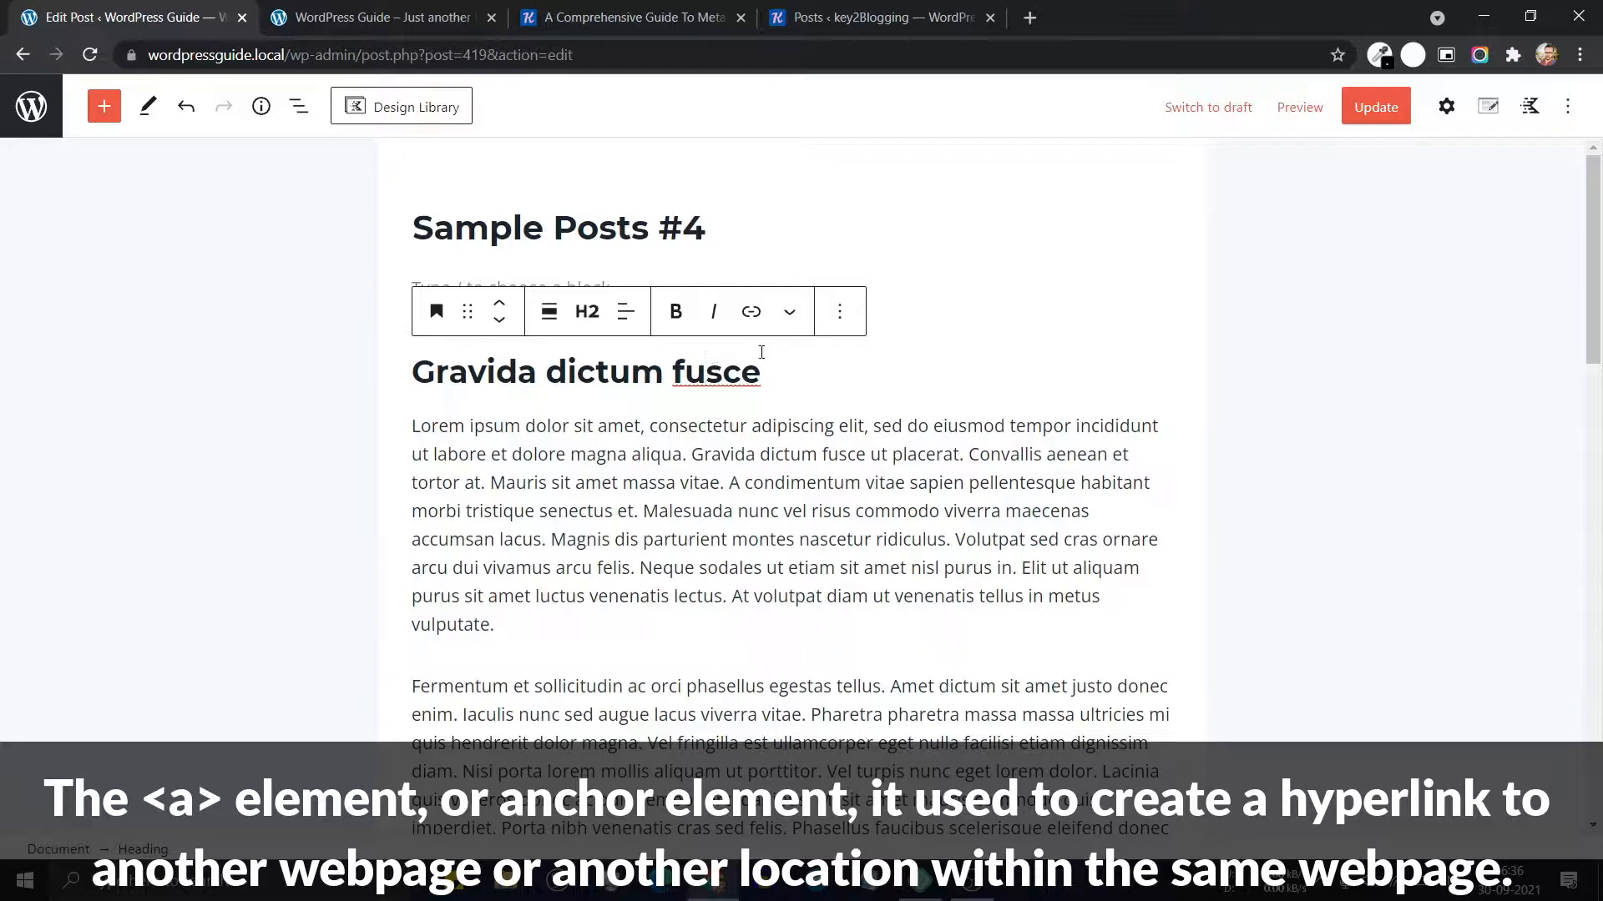
click(1447, 106)
click(1429, 659)
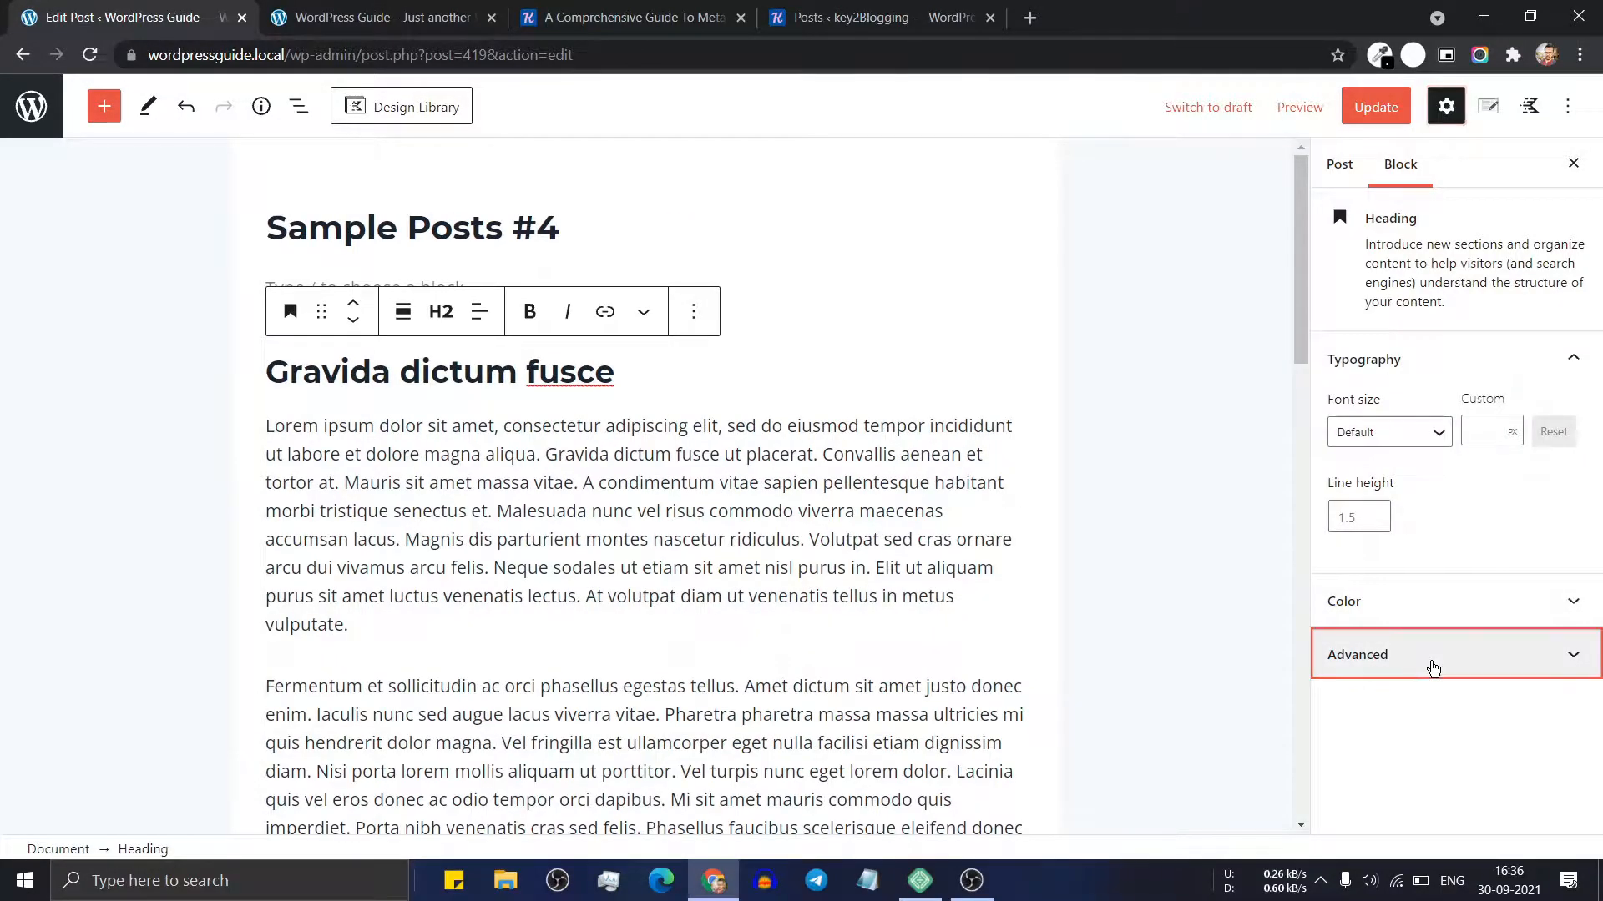
click(1349, 564)
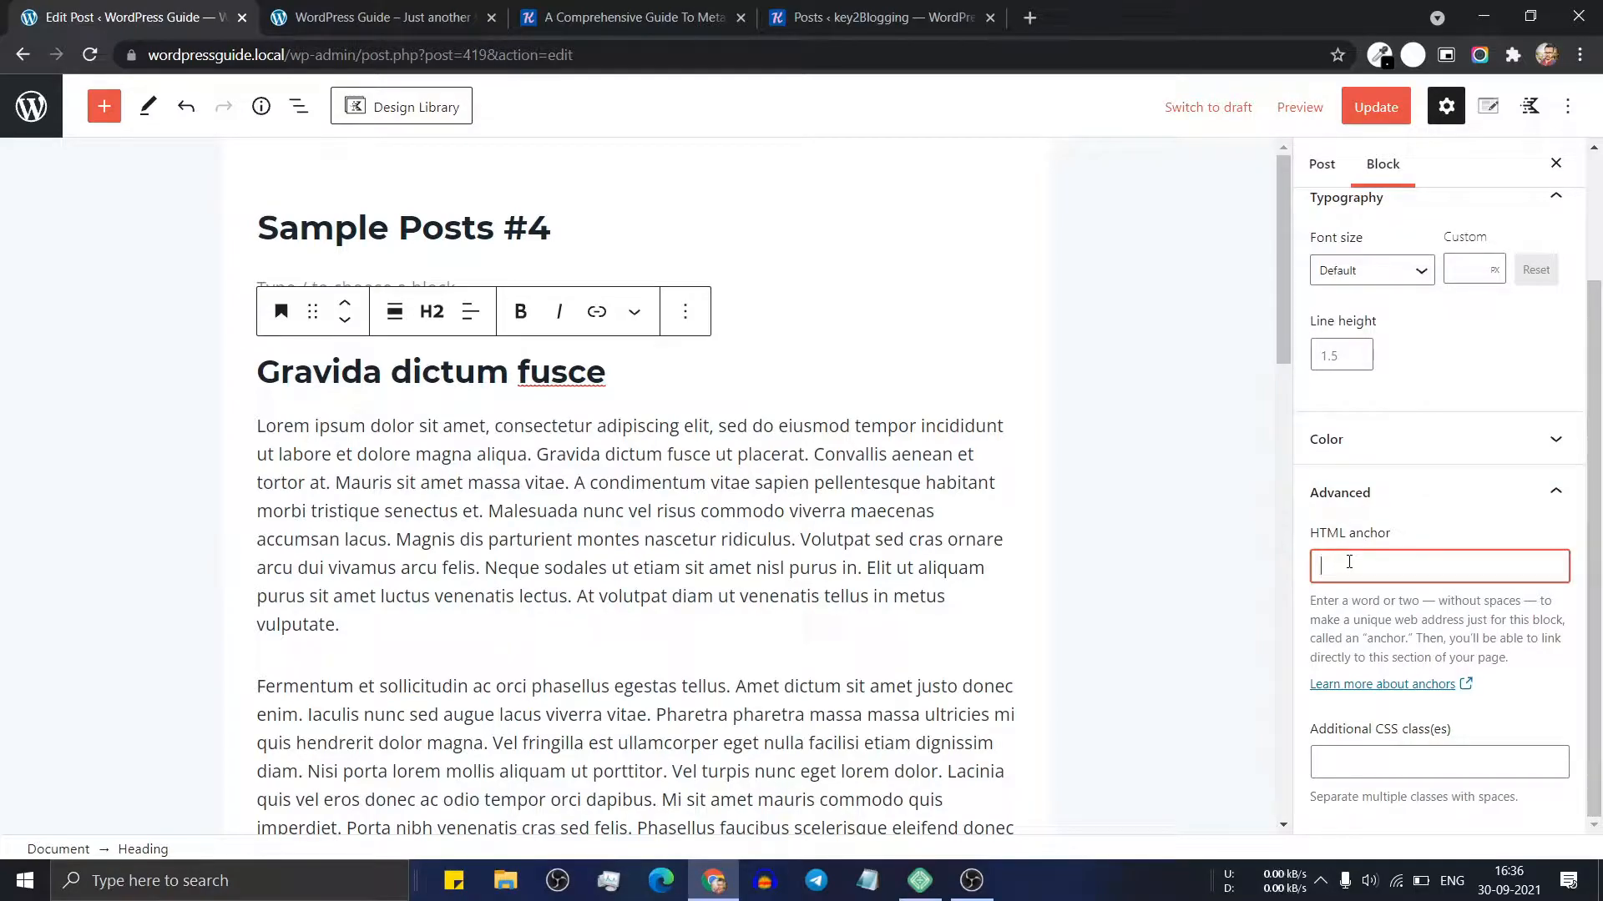
Set the HTML anchor of the "heading 2" heading to 2
scroll(612, 509, down, 5)
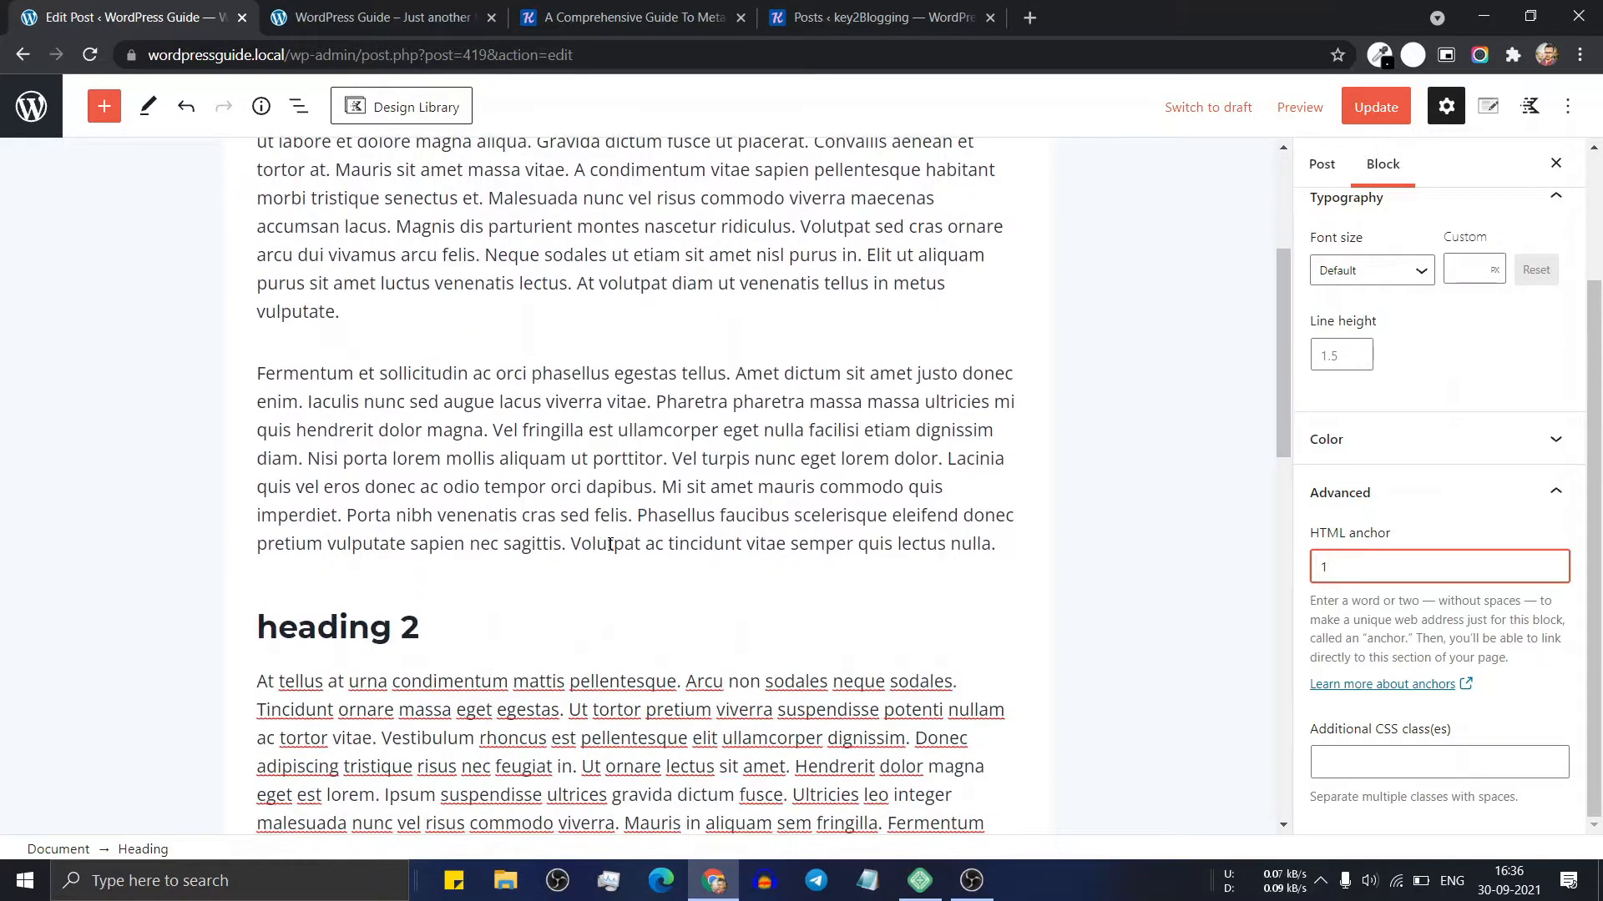
click(342, 527)
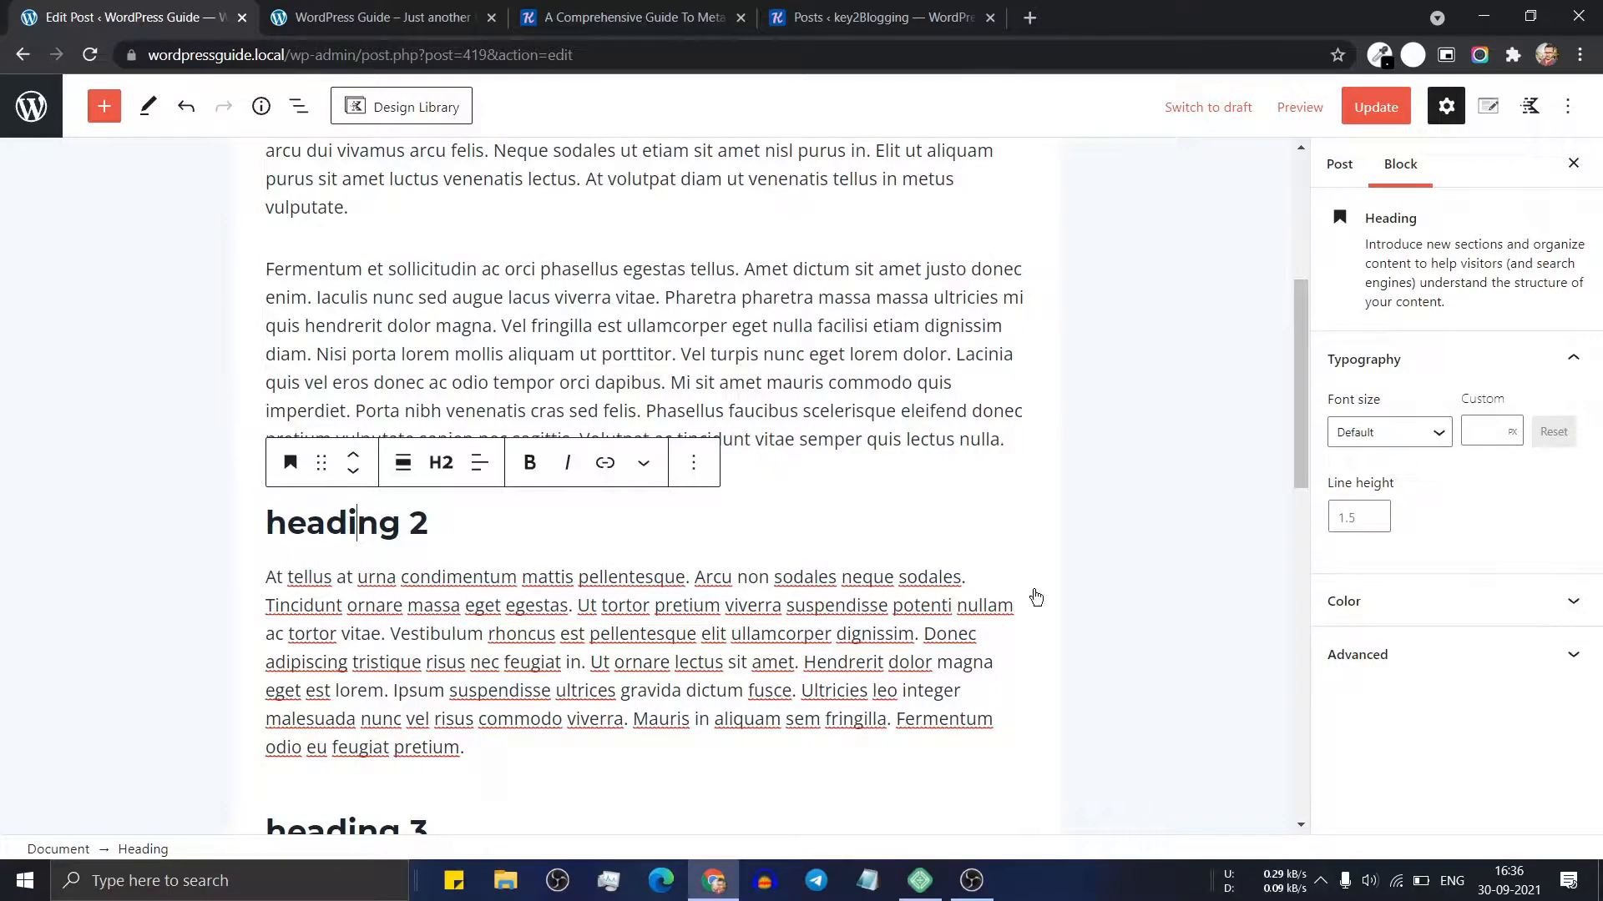
click(1411, 672)
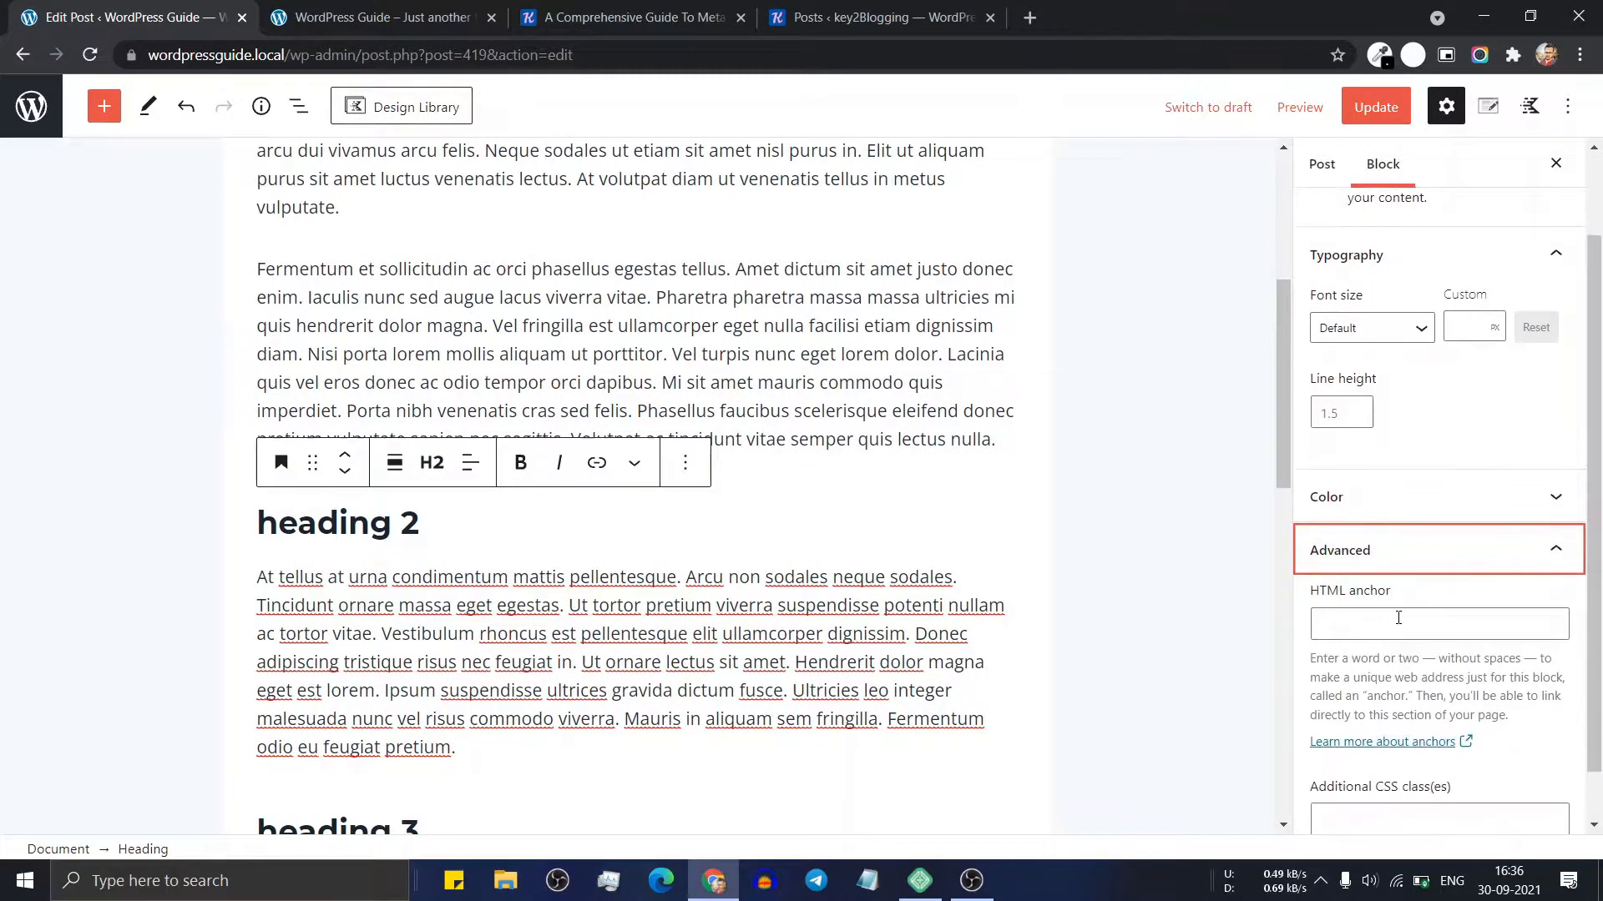
click(1393, 616)
text(2)
Set the HTML anchor of the "heading 3" heading to 3
scroll(856, 562, down, 4)
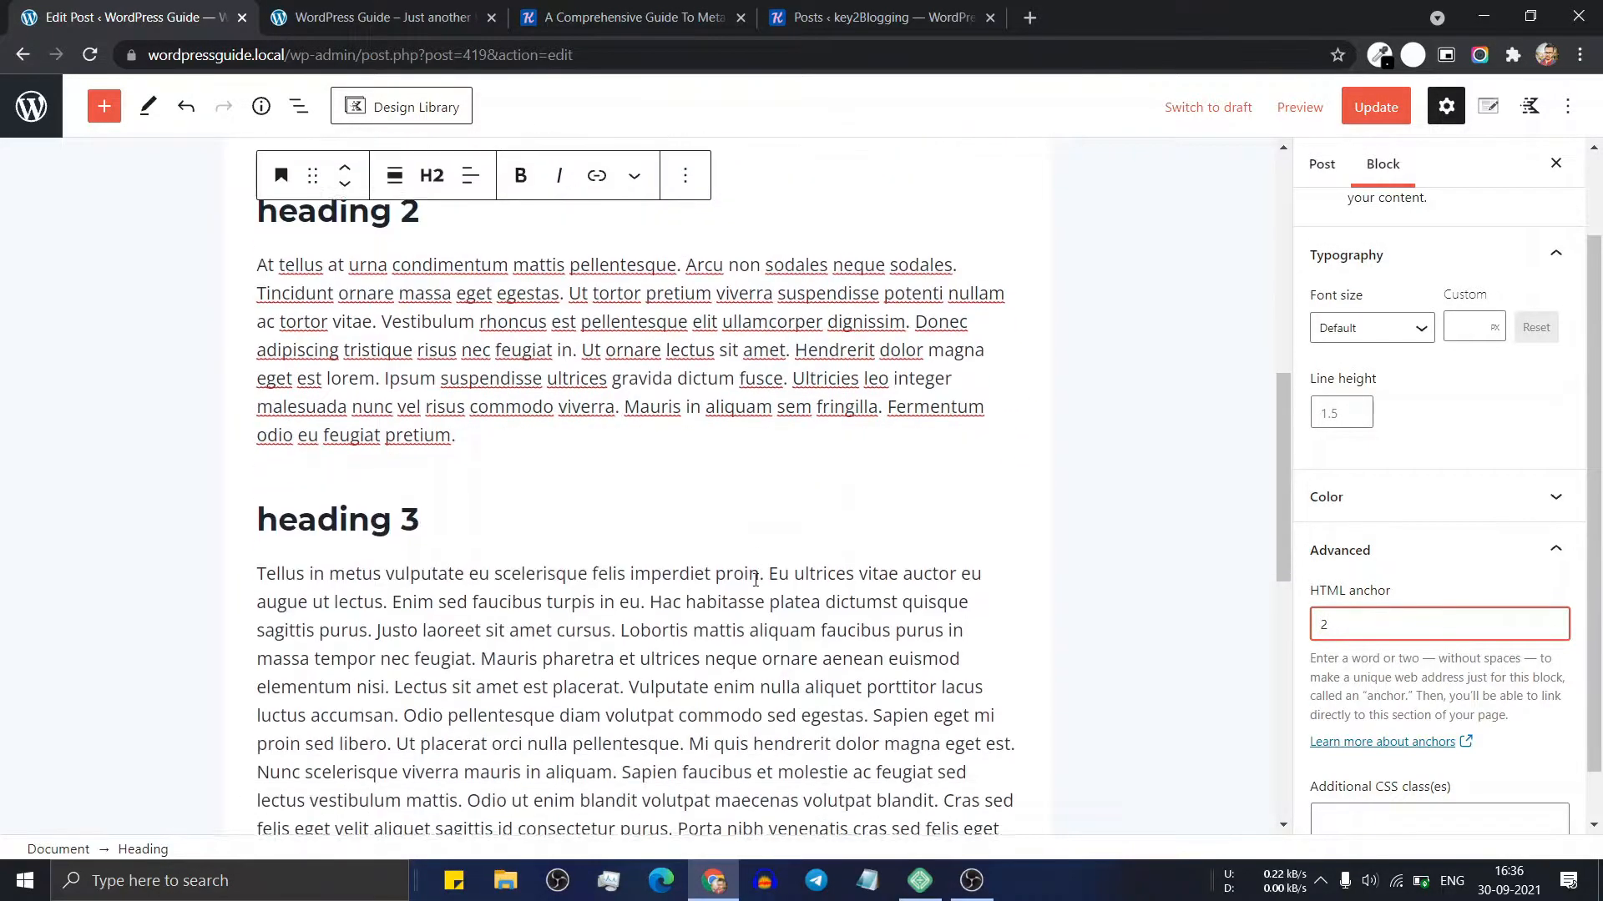
click(382, 513)
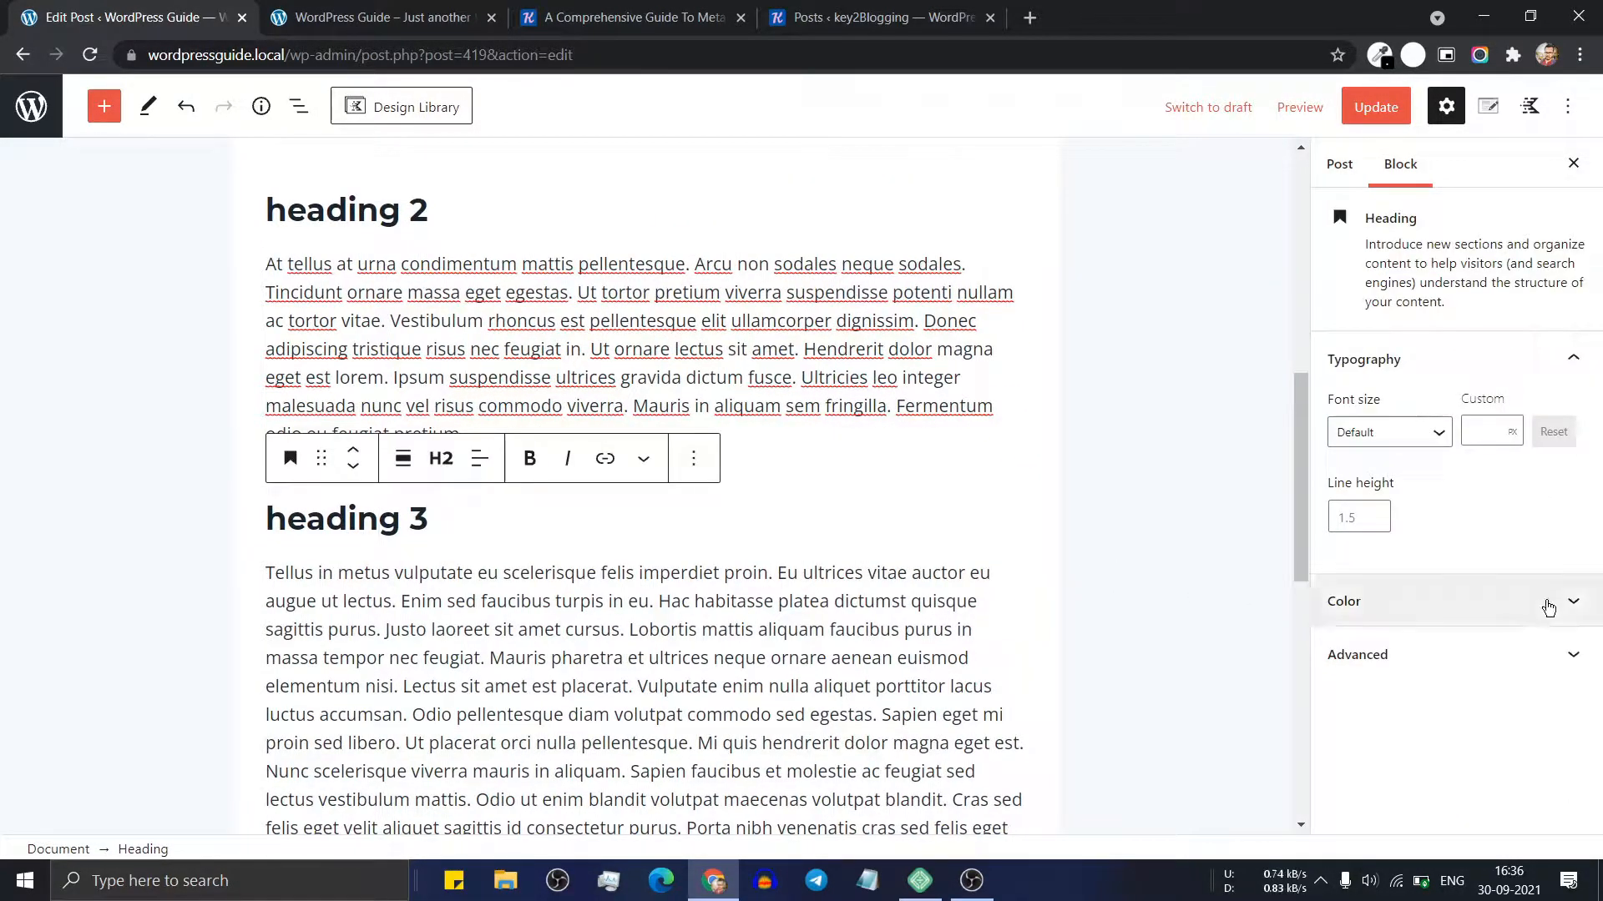
click(1488, 653)
click(1407, 622)
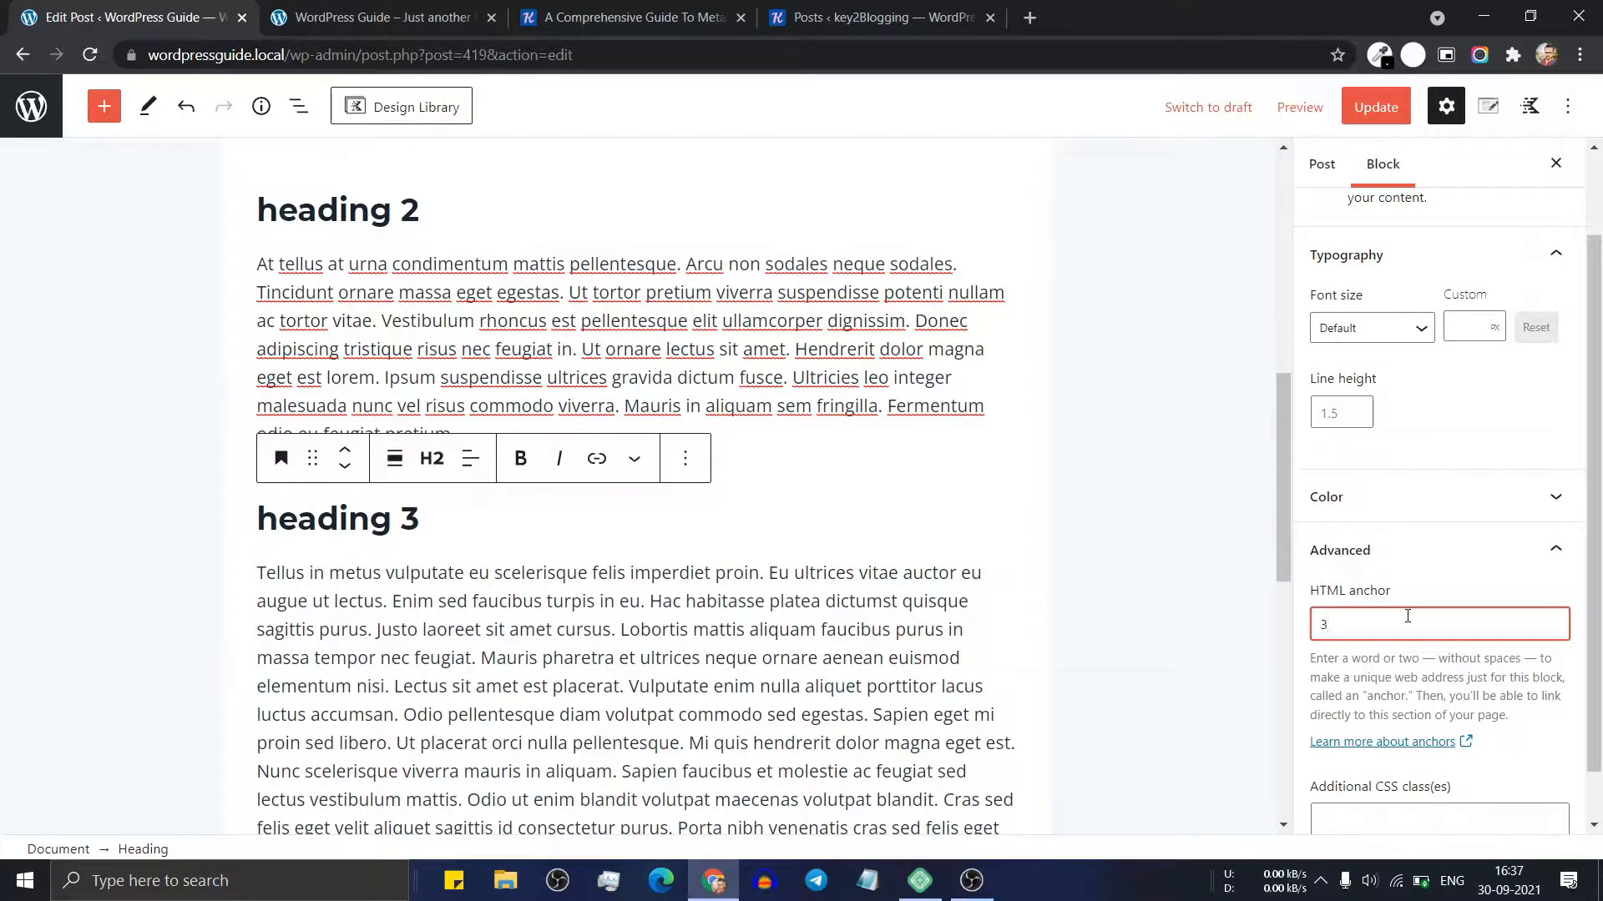
Write "Table of content" in the empty paragraph below the post title and make it bold
scroll(576, 436, up, 10)
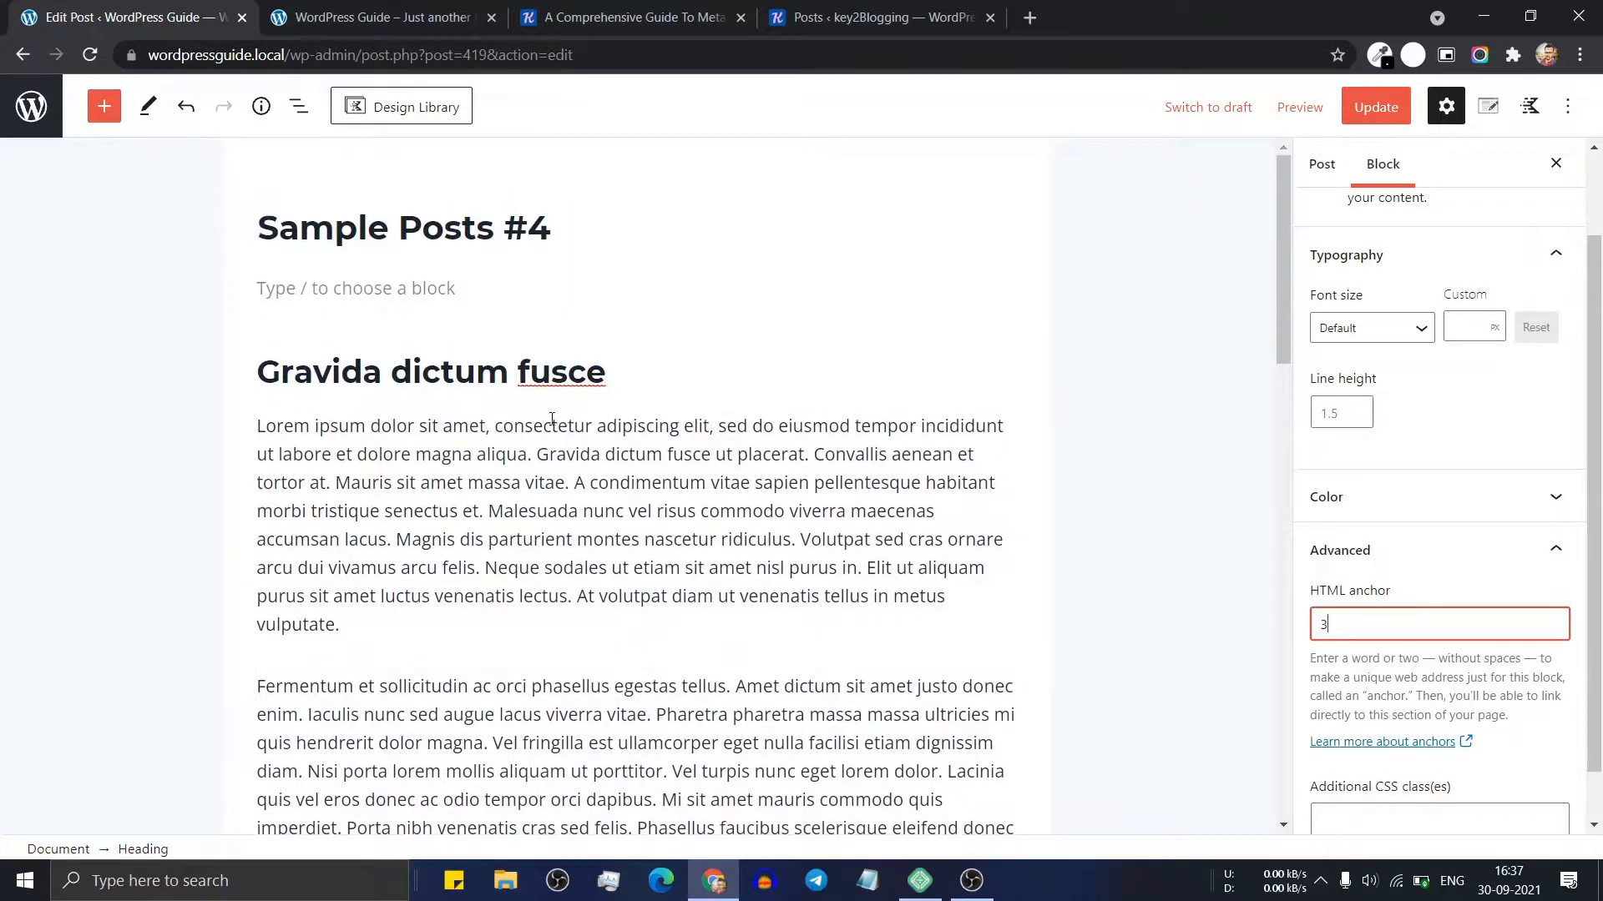
click(399, 289)
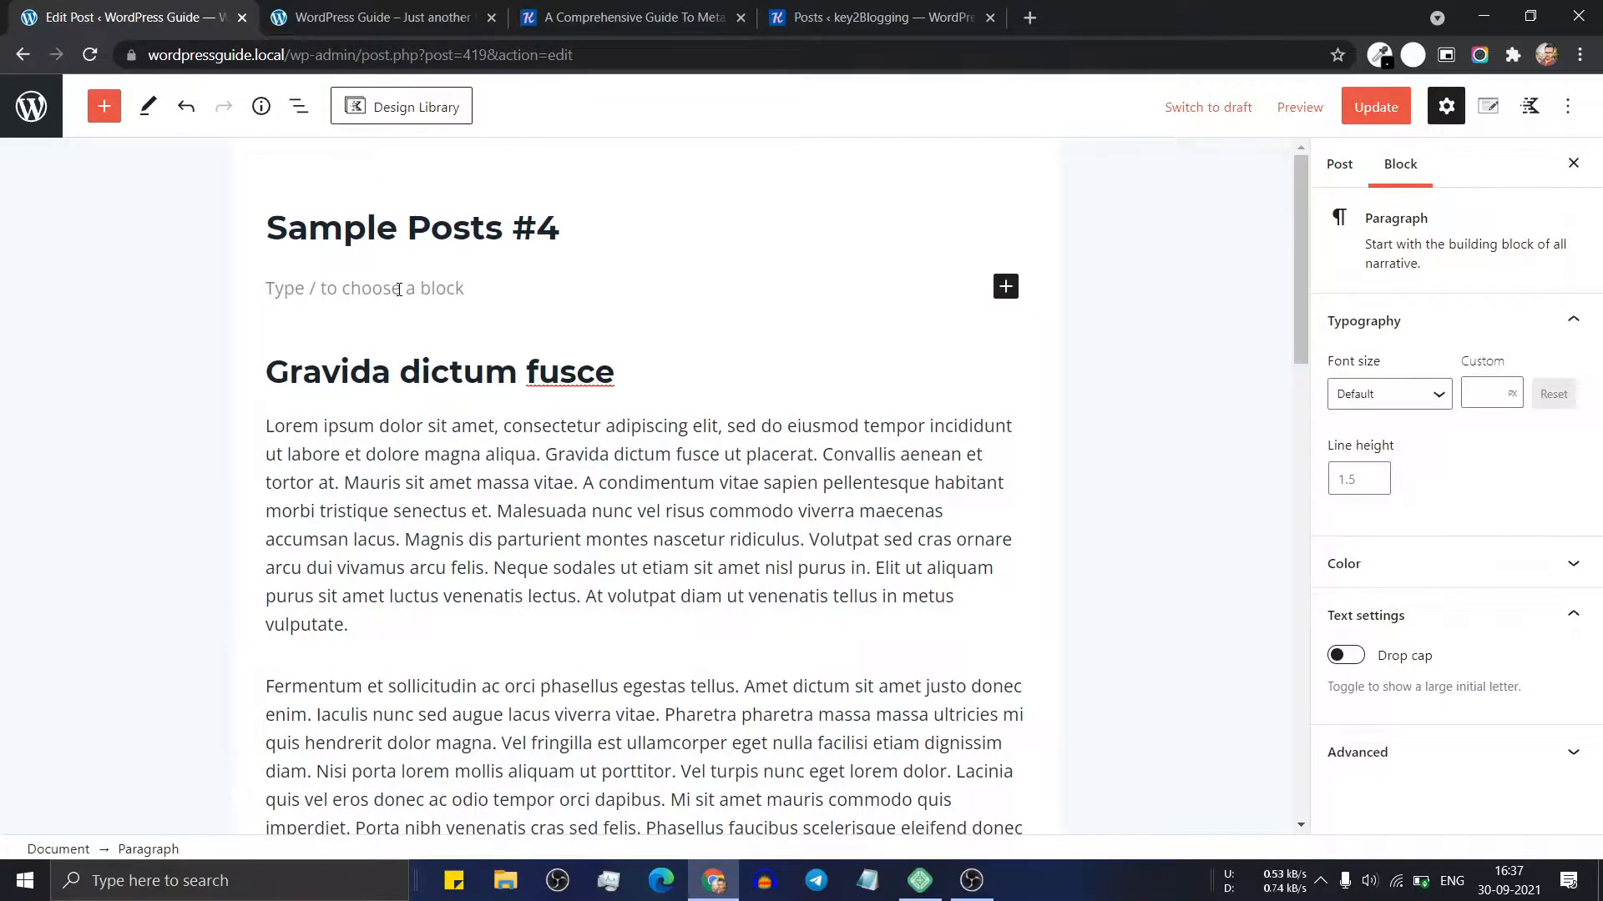
text(Table of content)
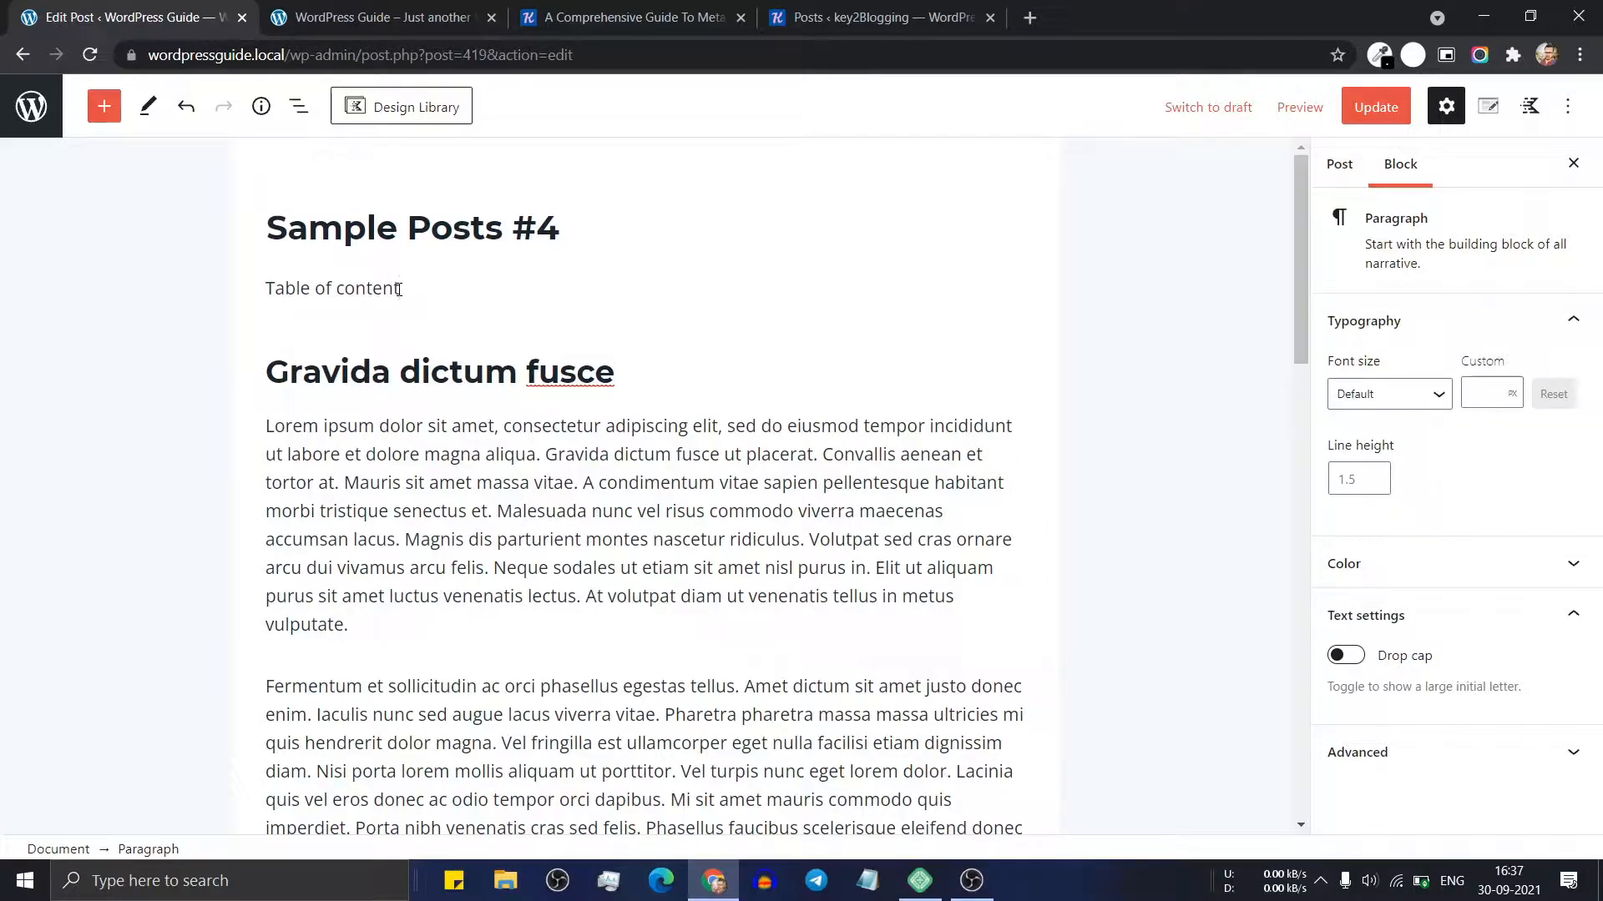
key(ctrl+a)
click(454, 236)
click(490, 285)
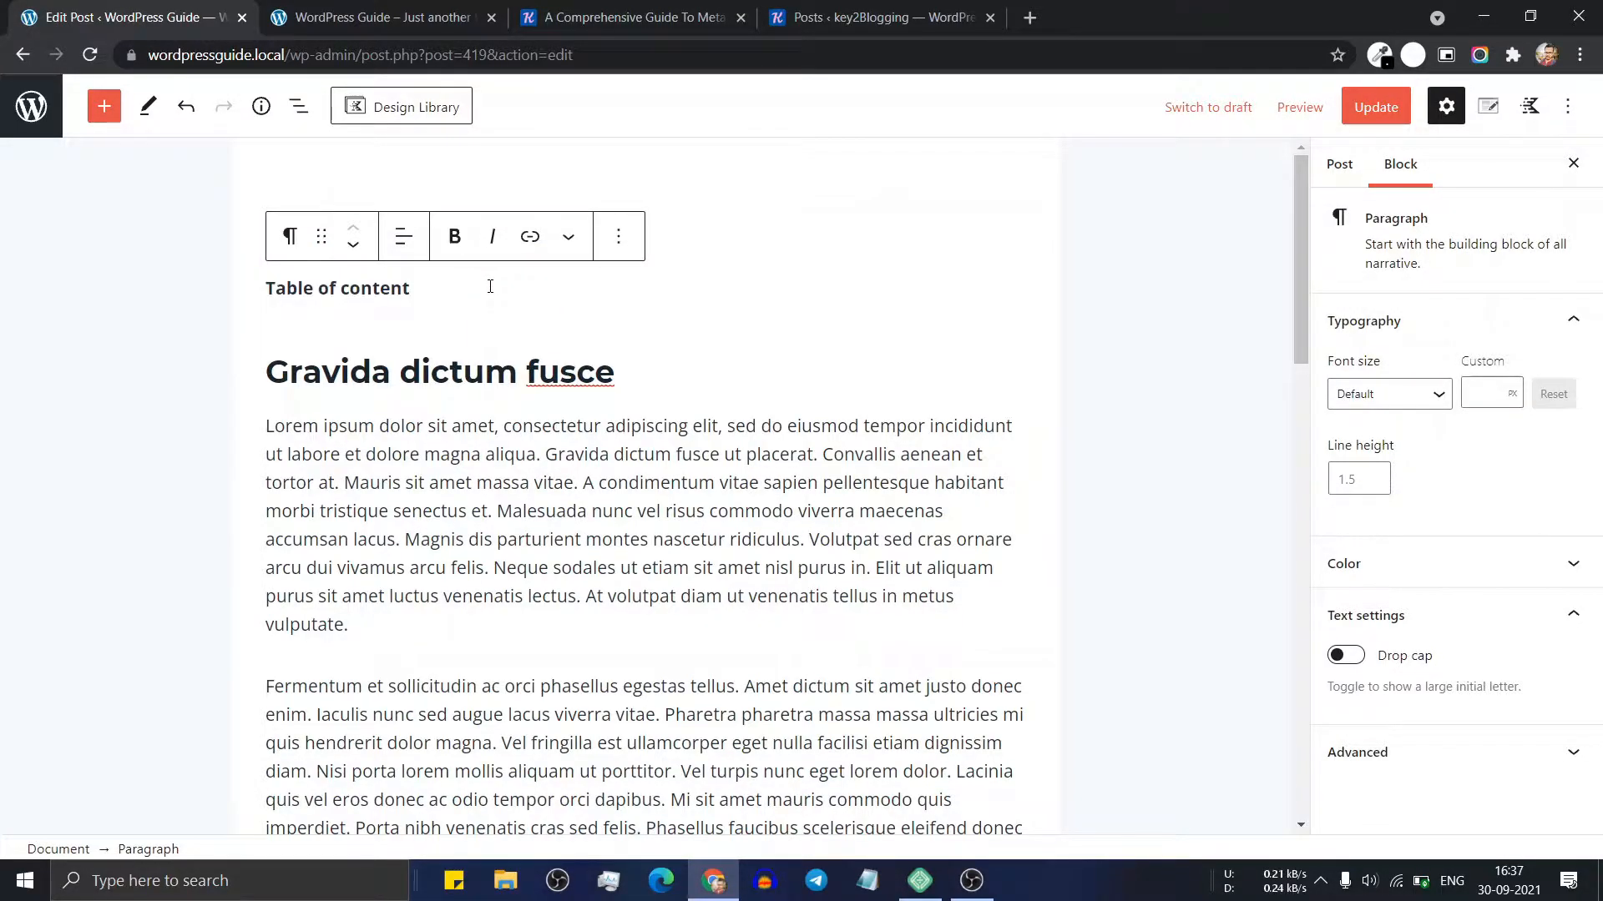
Add a List block directly below the "Table of content" paragraph
key(Return)
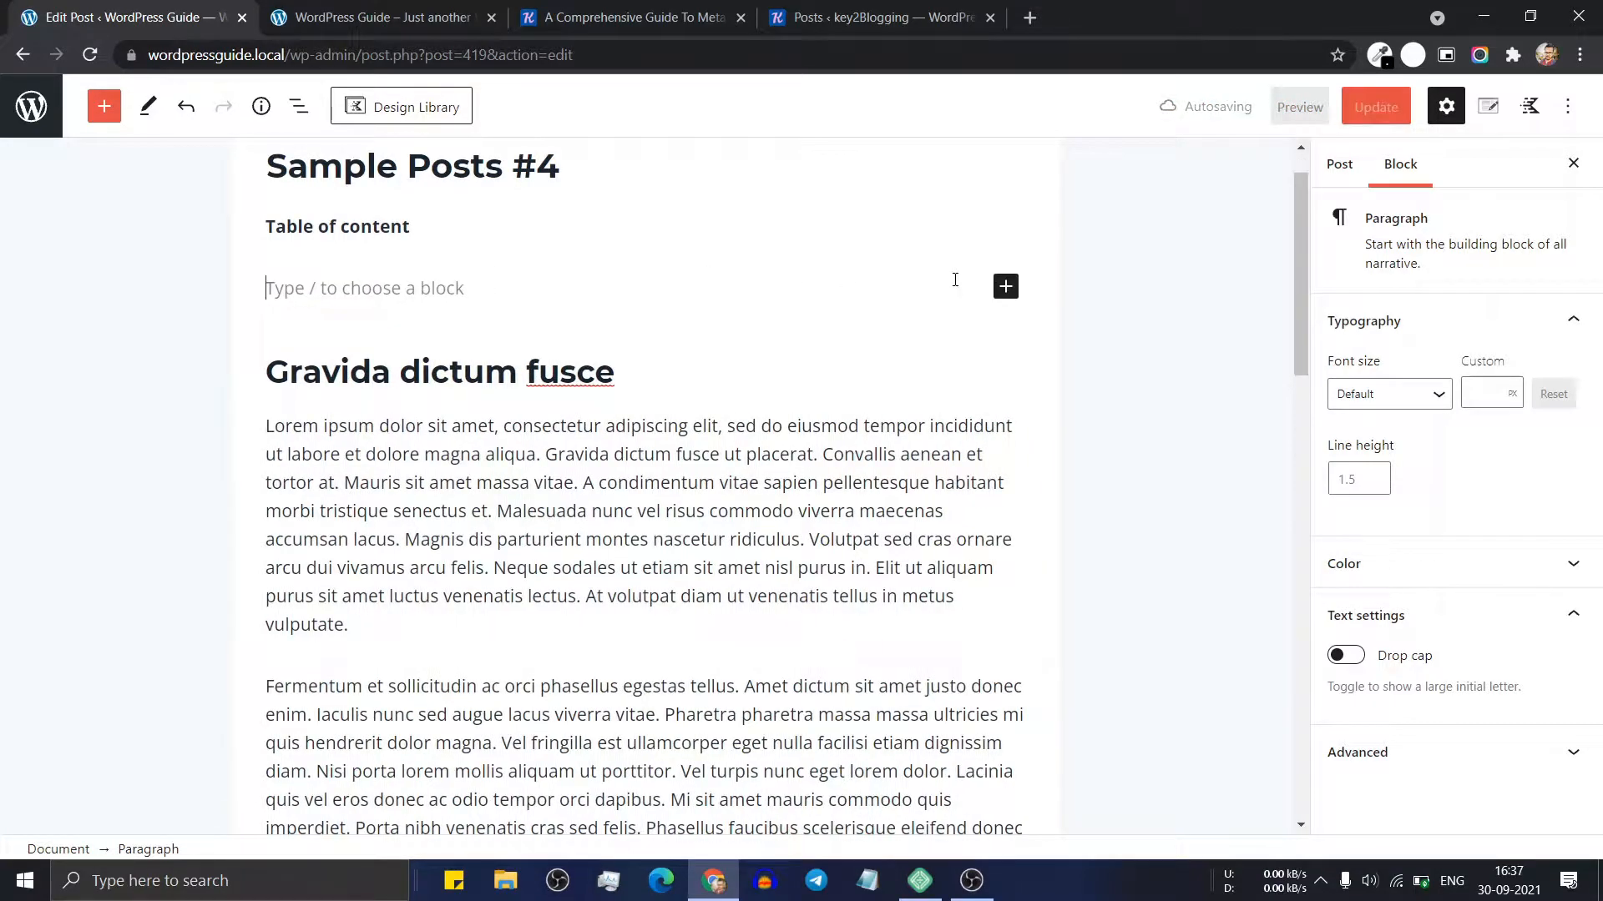
click(1005, 286)
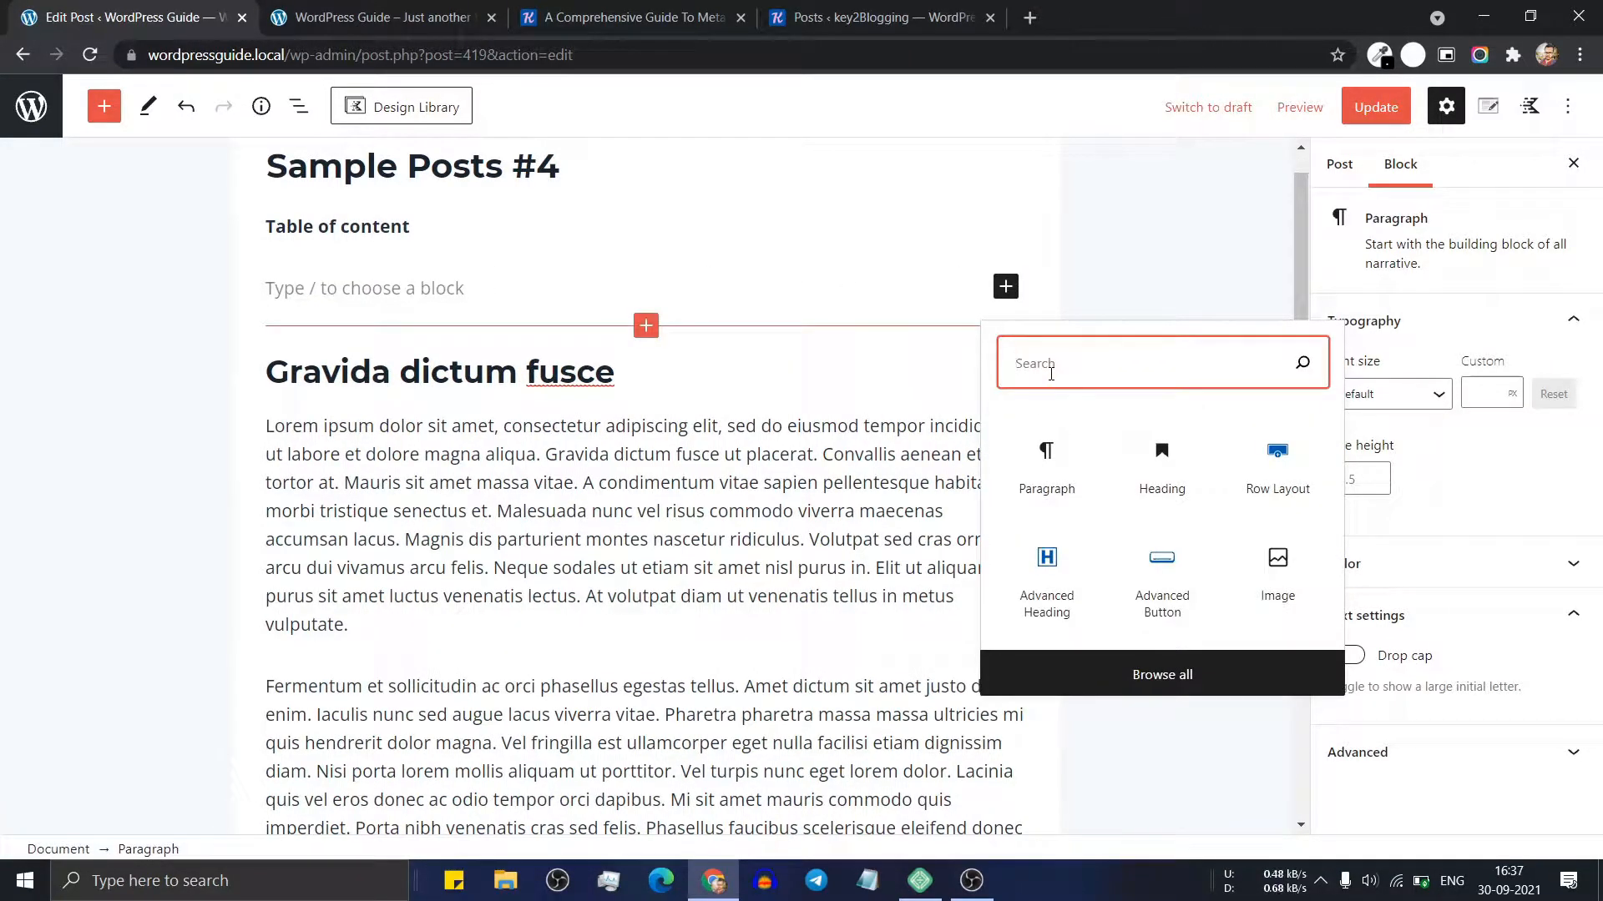
text(list)
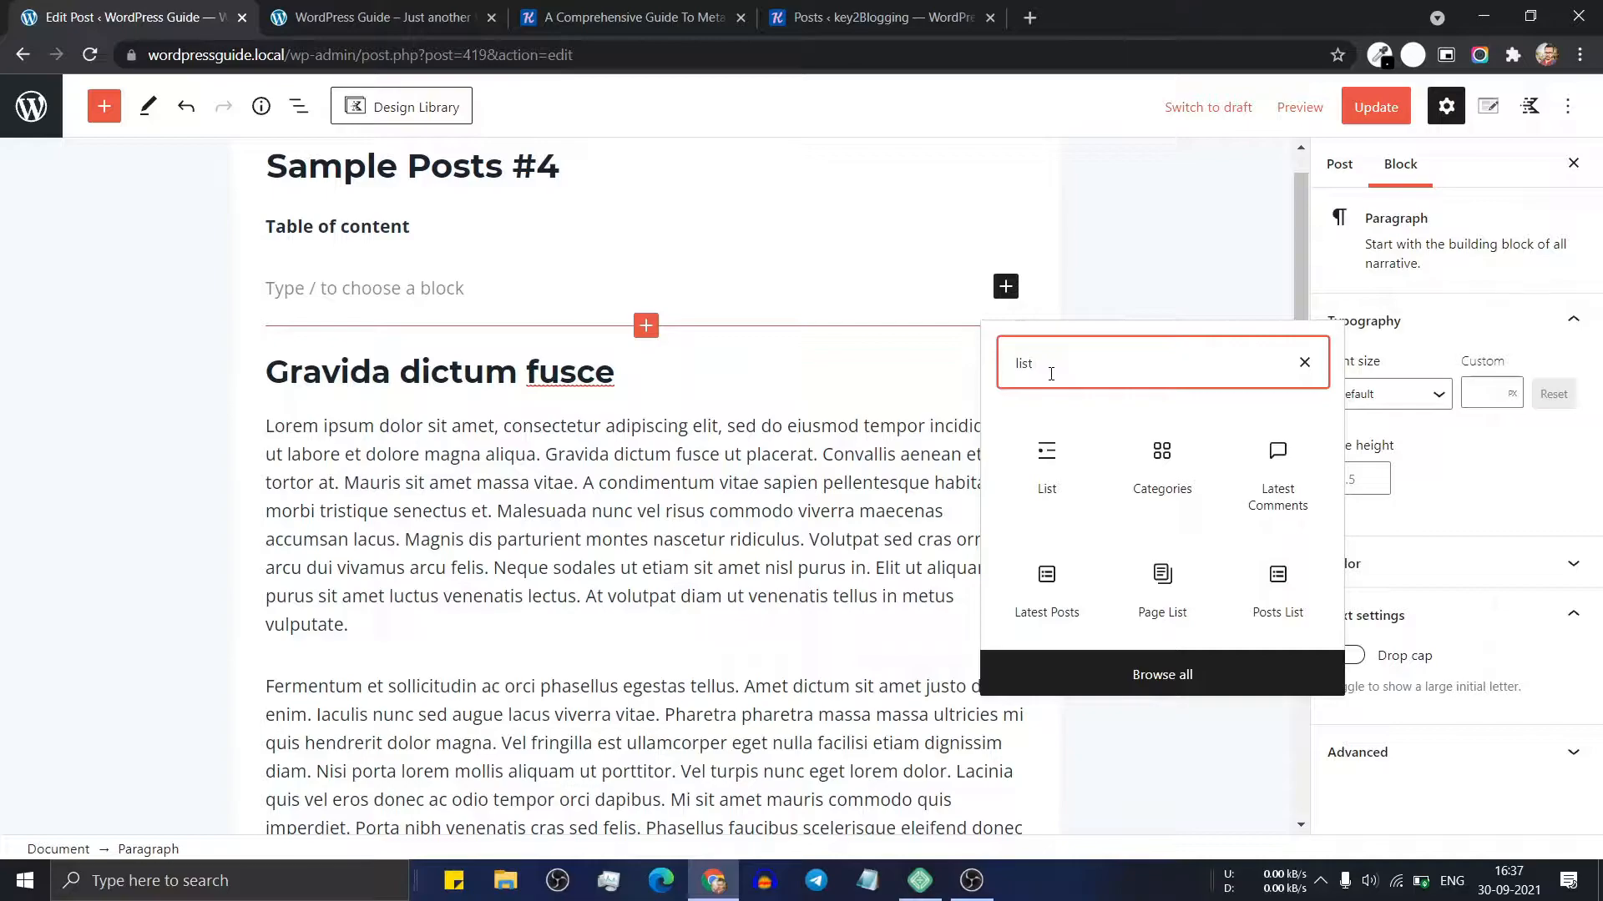
click(1047, 469)
Copy the text of the "Gravida dictum fusce" heading into the list as its first item
triple_click(395, 366)
key(ctrl+c)
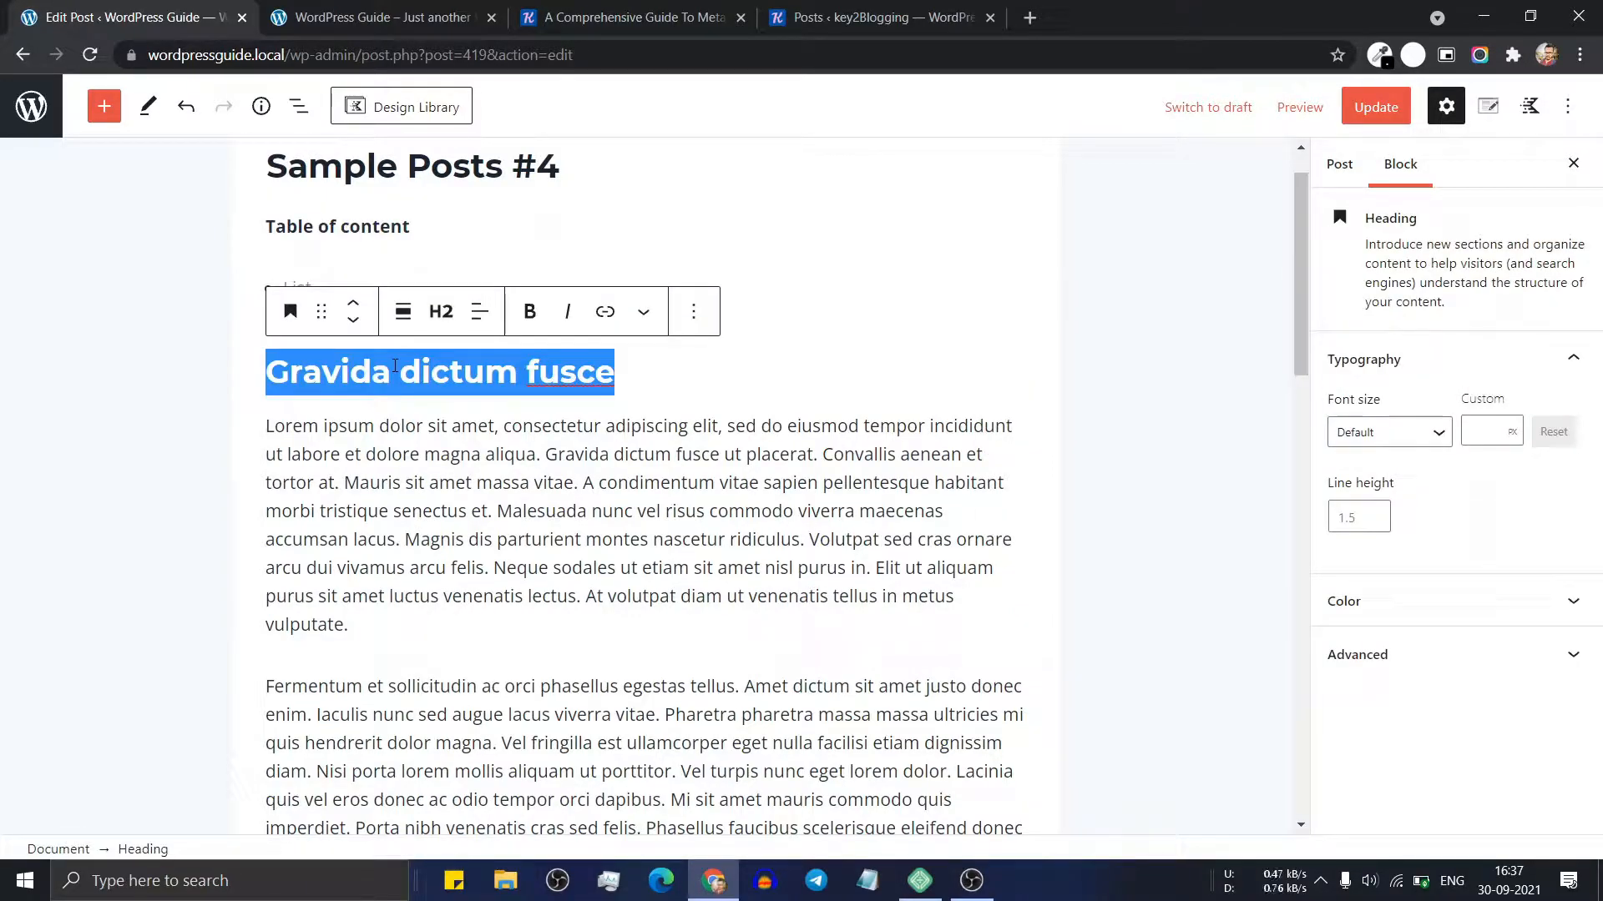
click(394, 267)
click(313, 282)
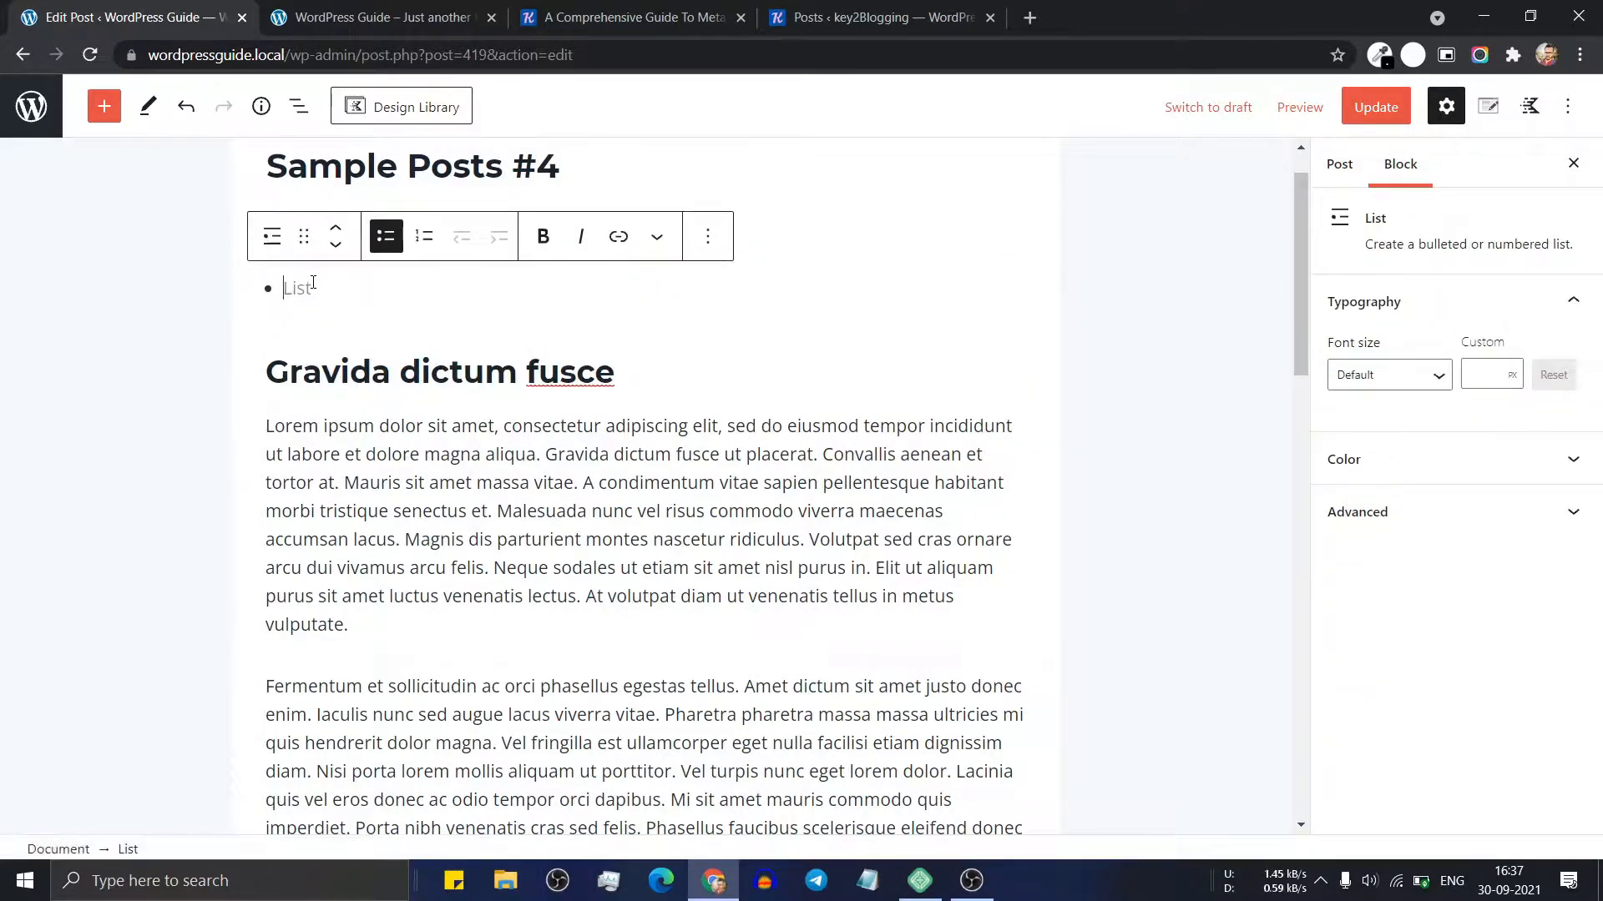
key(ctrl+v)
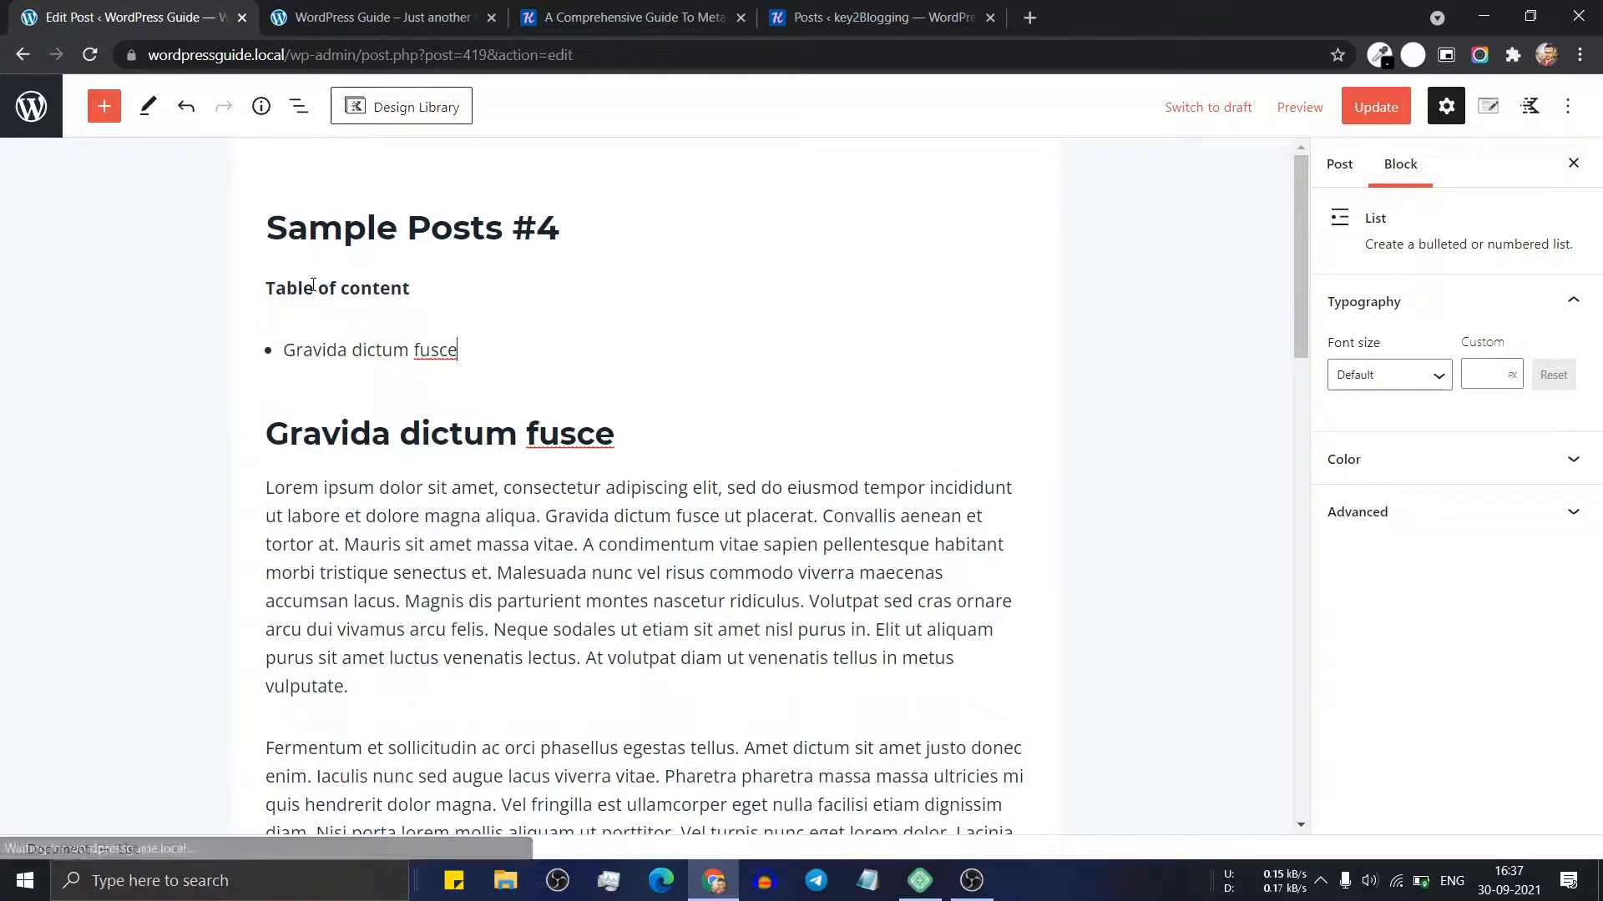
Add "heading 2" as the second item of the table of content list
scroll(508, 493, down, 6)
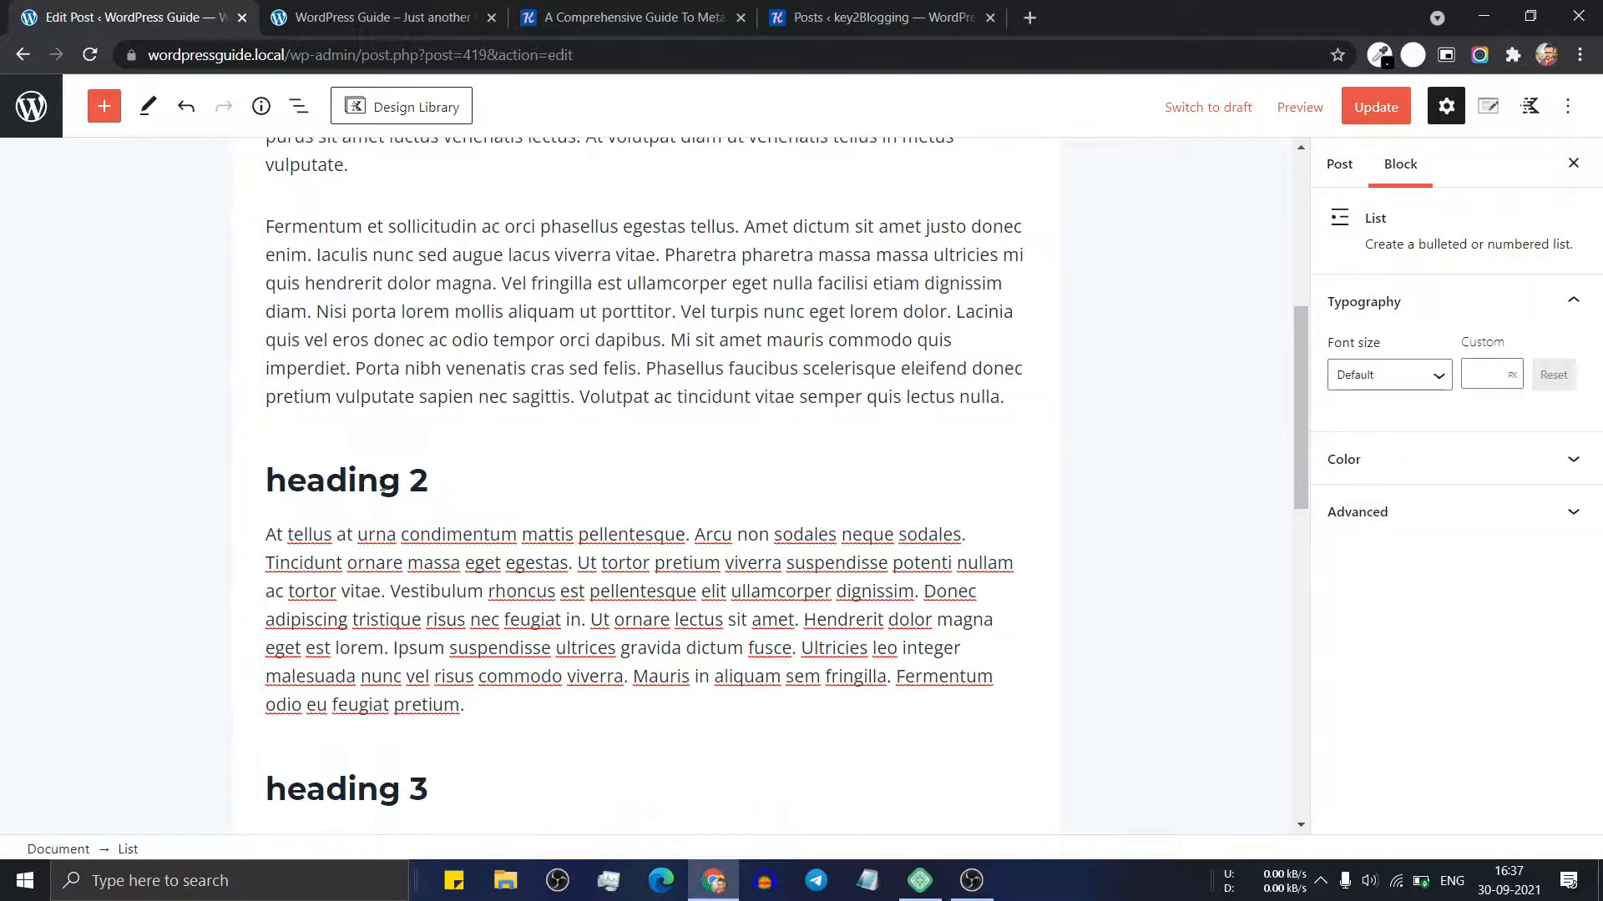
triple_click(383, 484)
scroll(383, 484, up, 5)
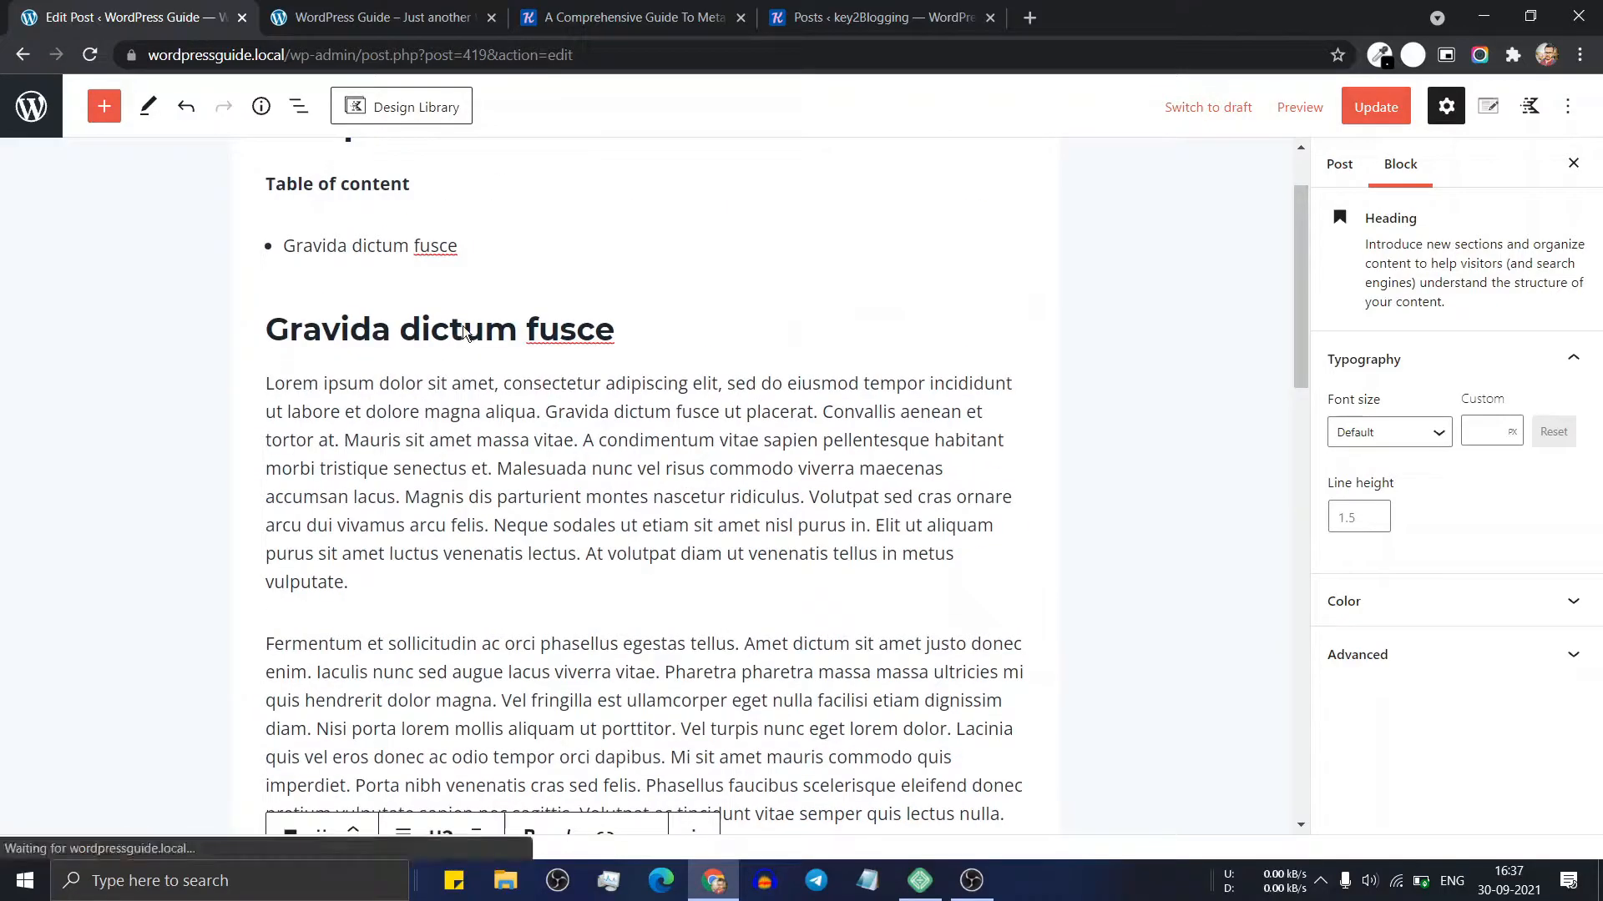
click(470, 247)
key(Return)
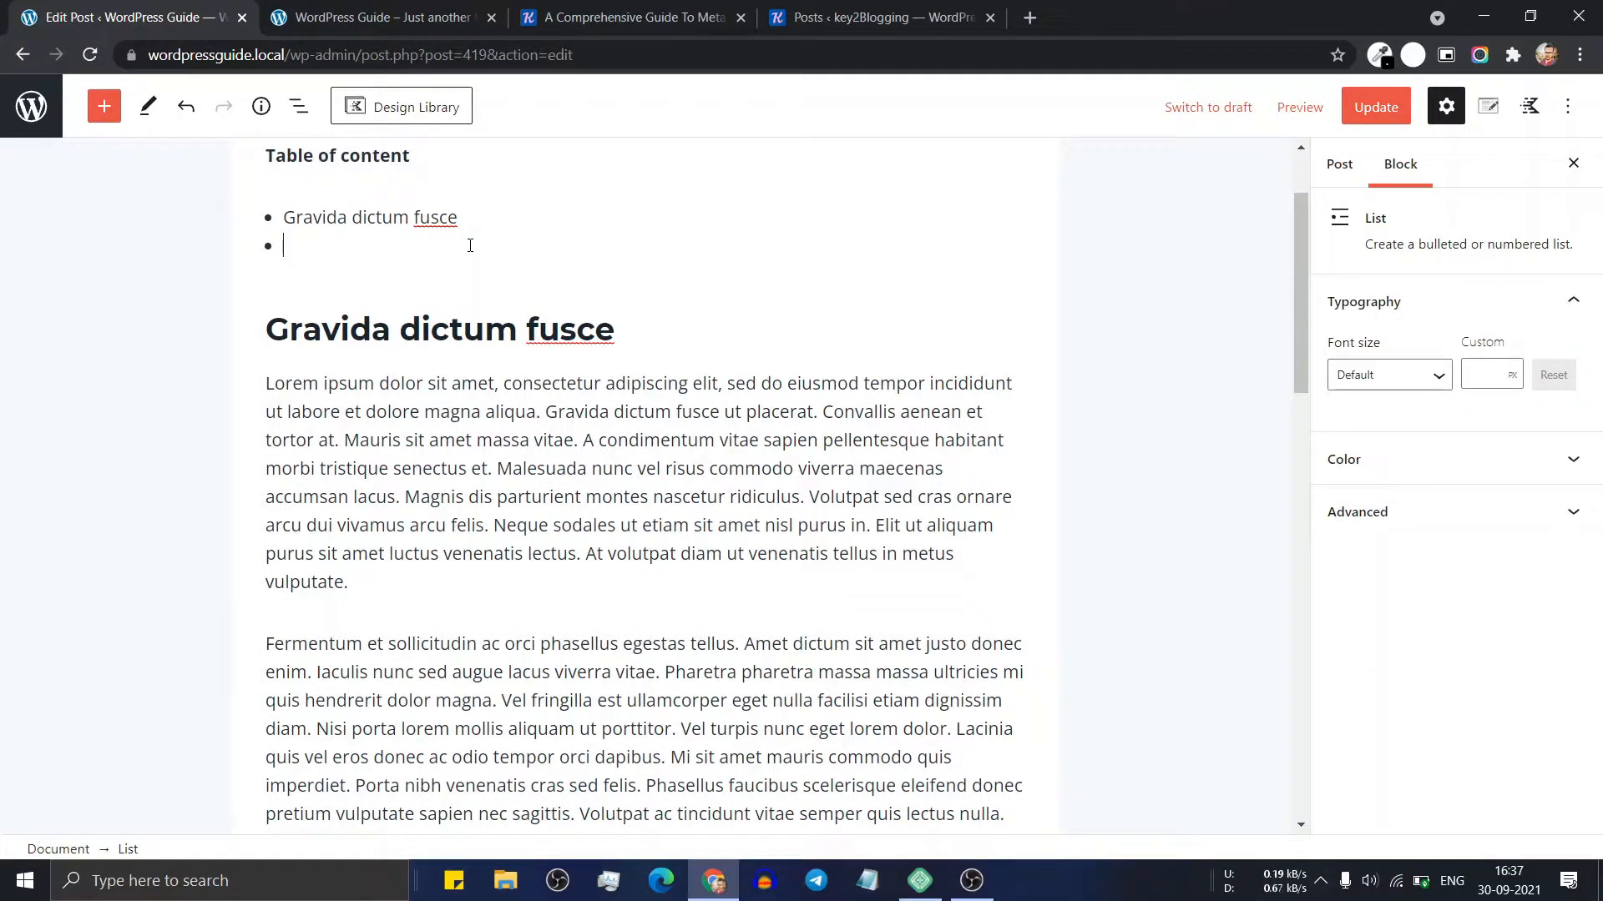
text(heading 2)
Copy the "heading 3" heading text into the table of content list as the third item
scroll(471, 250, down, 15)
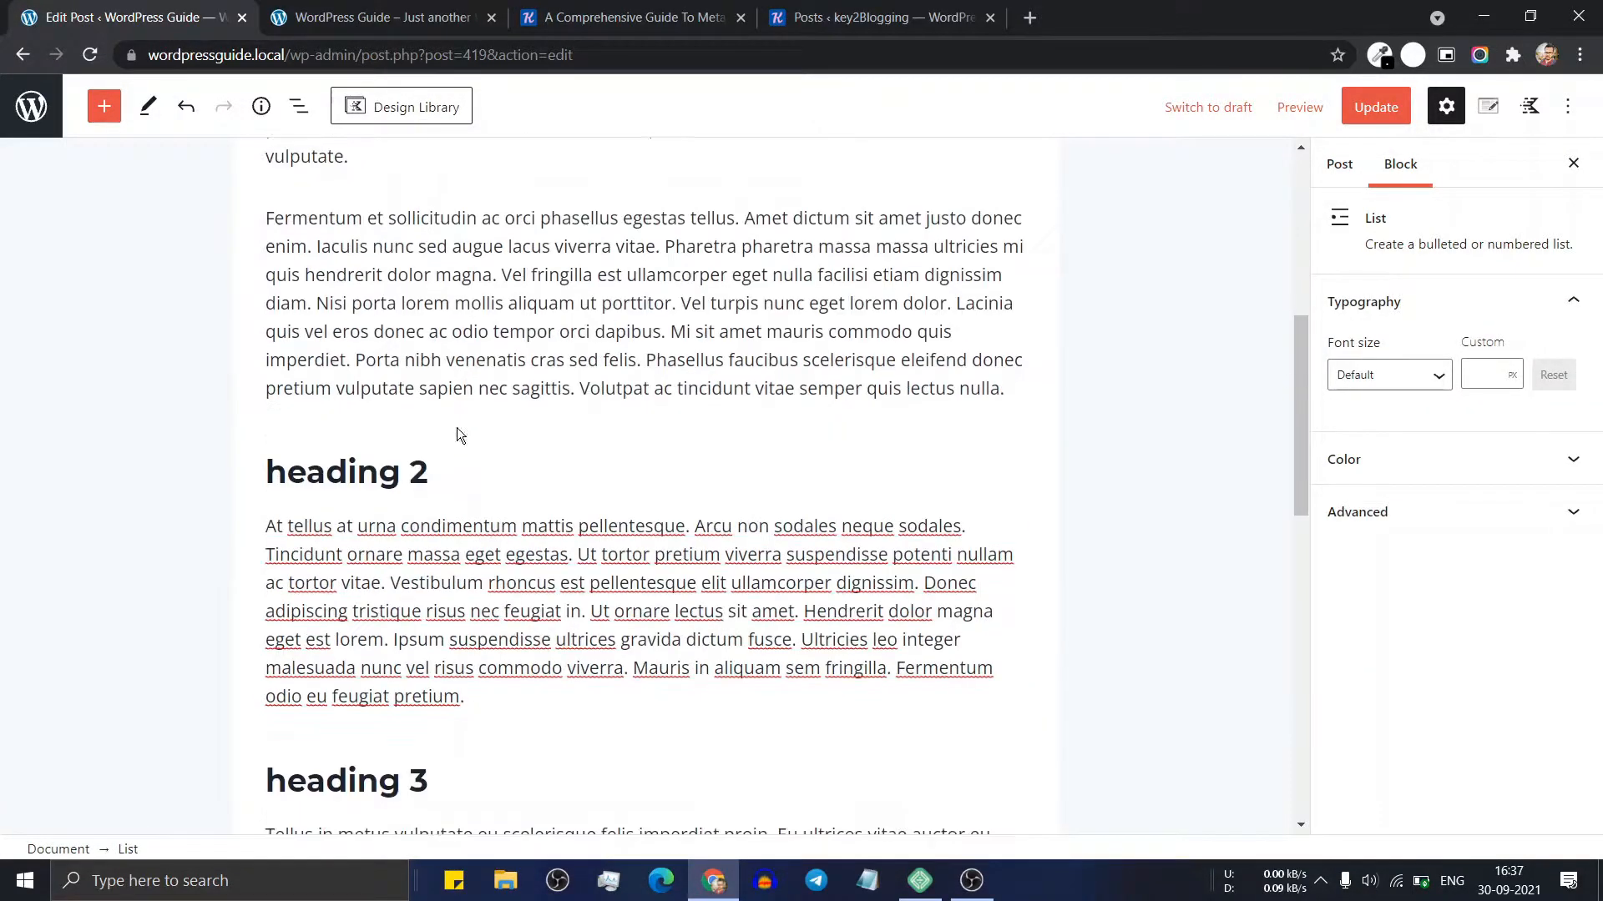
double_click(383, 375)
triple_click(383, 376)
key(ctrl+c)
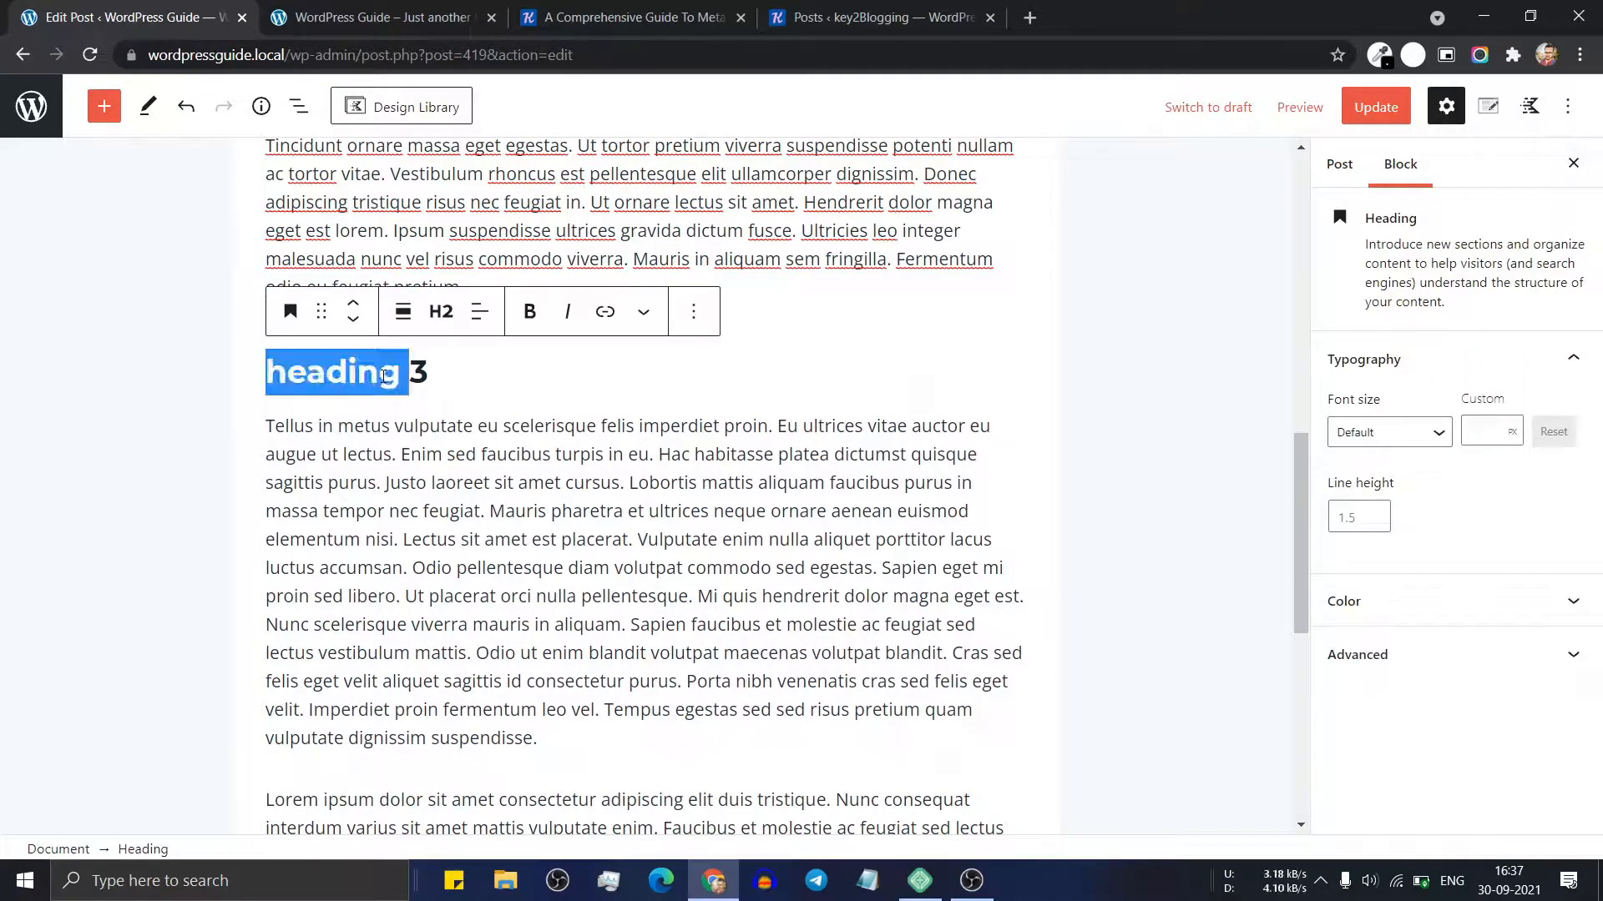
scroll(525, 449, up, 1)
scroll(525, 449, up, 14)
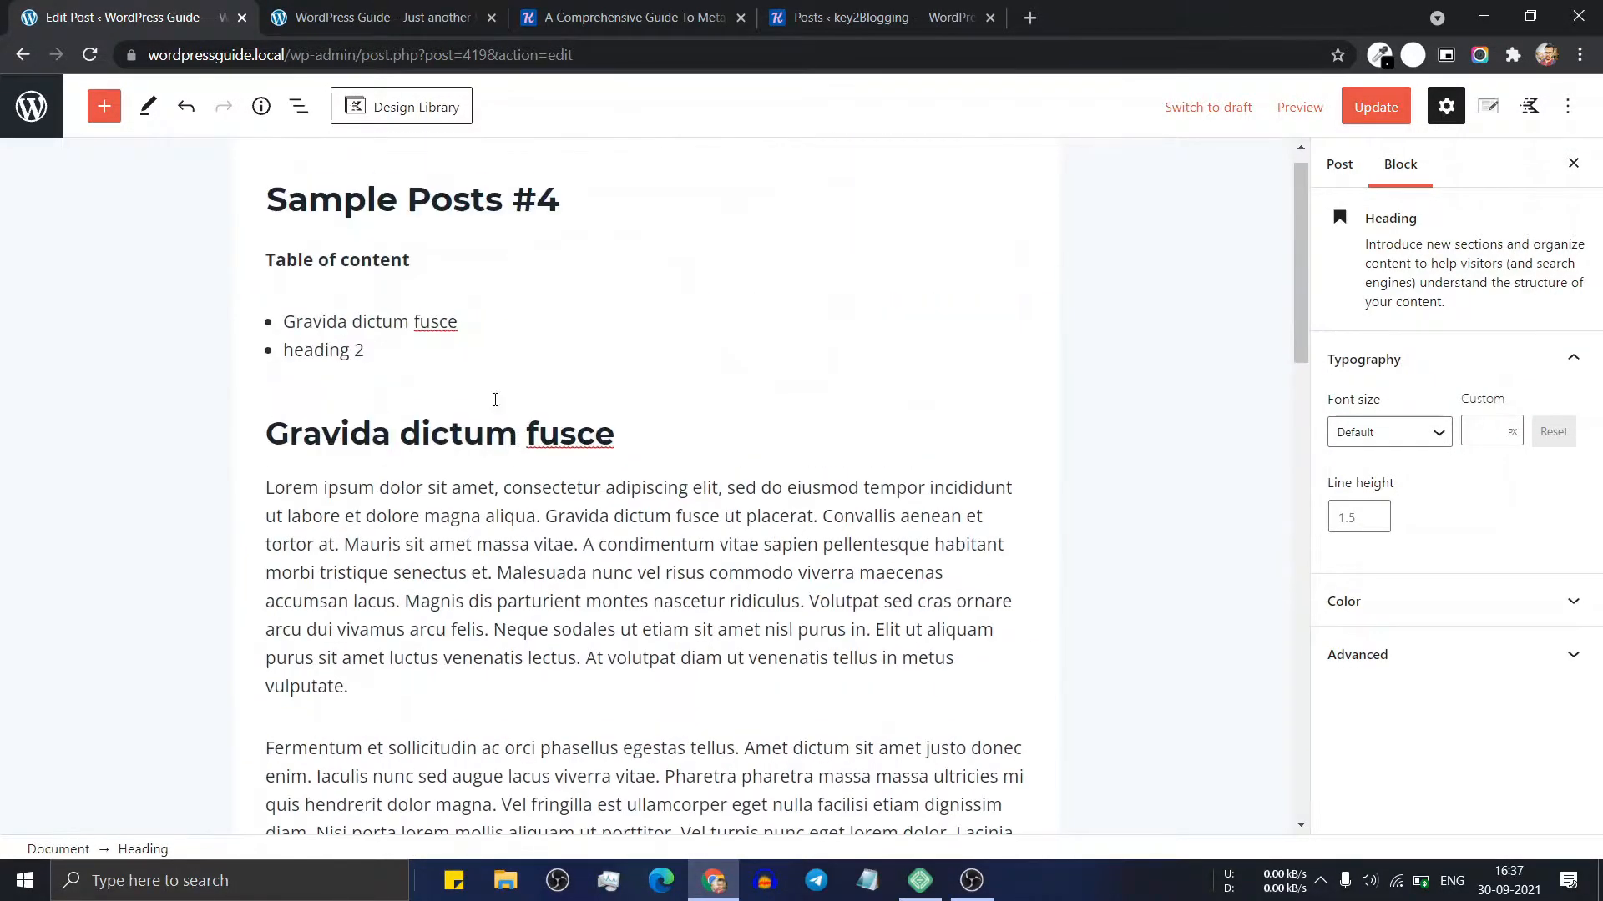
click(390, 343)
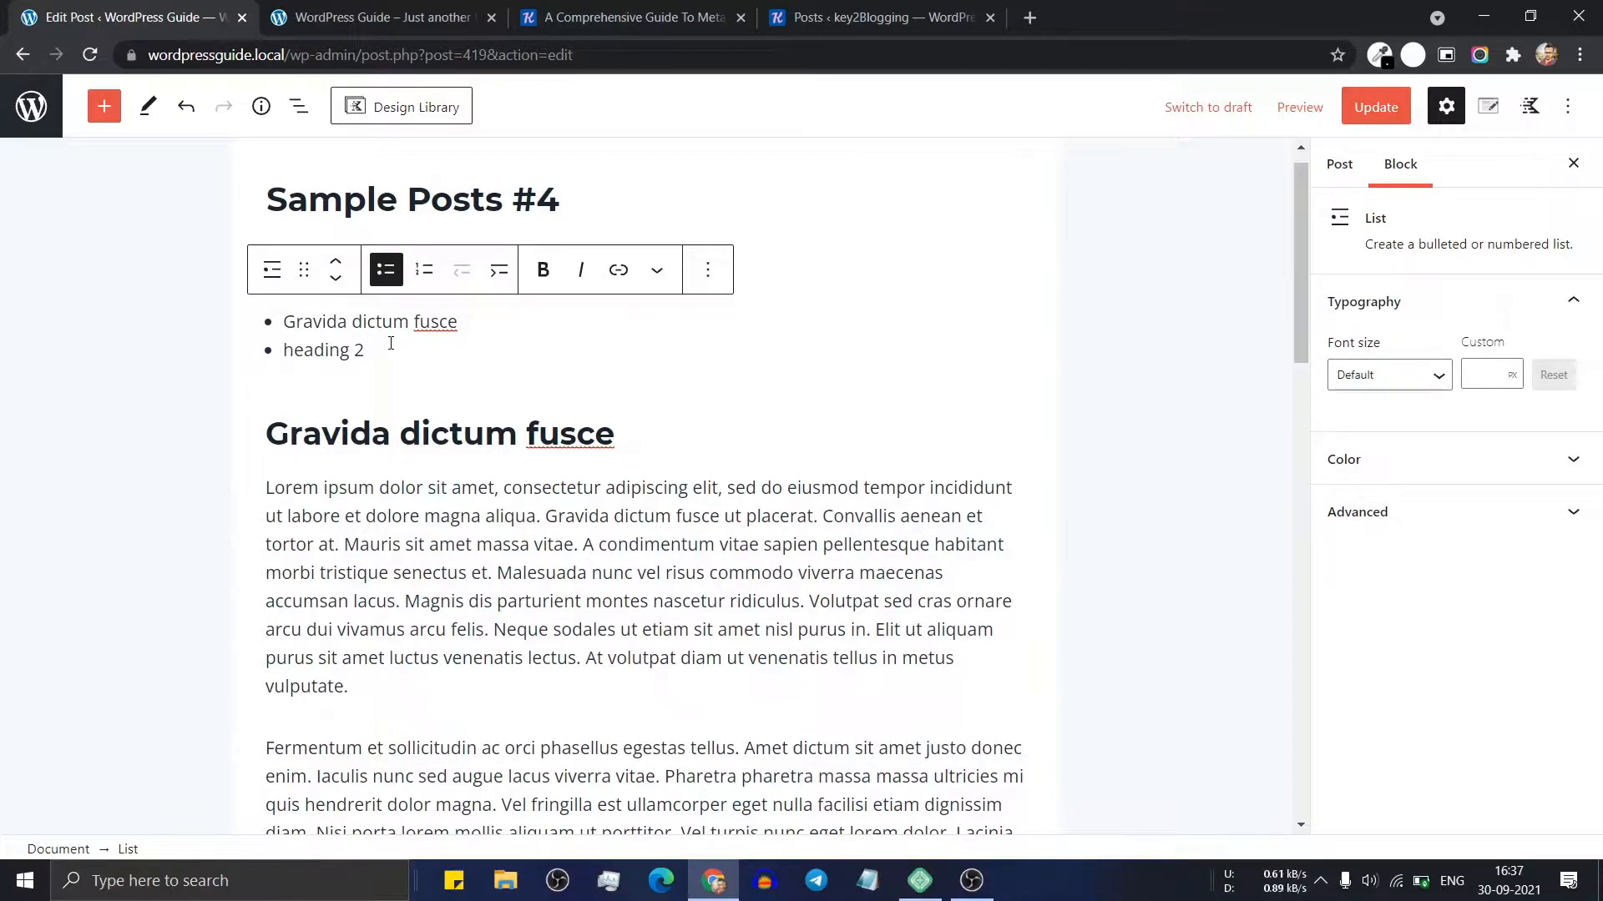
key(Return)
key(ctrl+v)
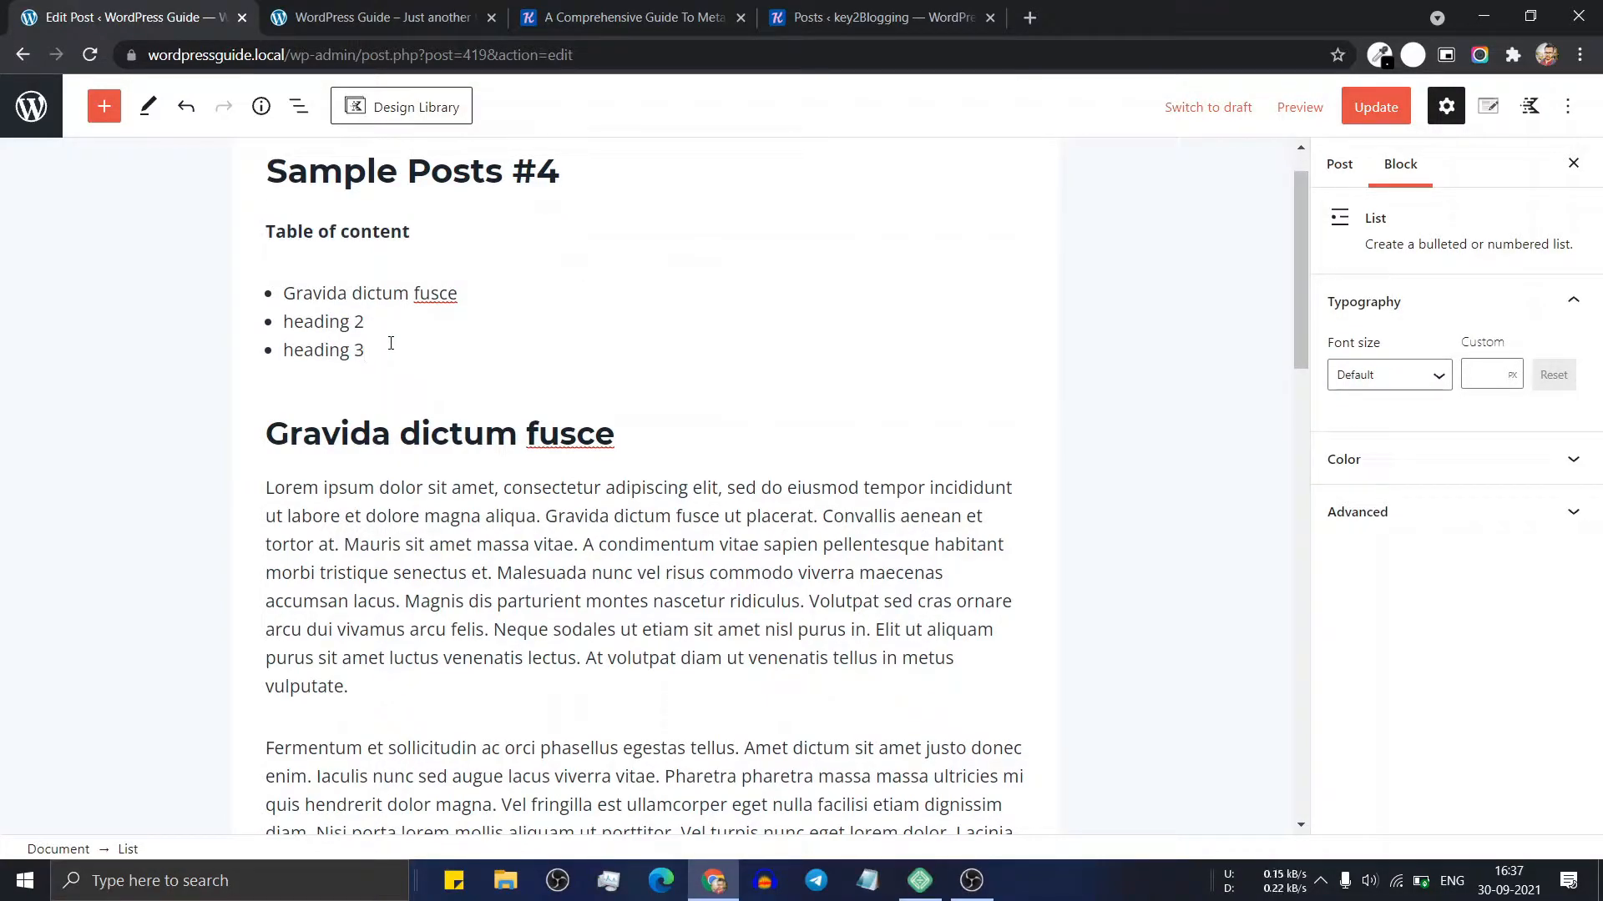
Link the "Gravida dictum fusce" list item to the anchor #1
drag(458, 293, 283, 293)
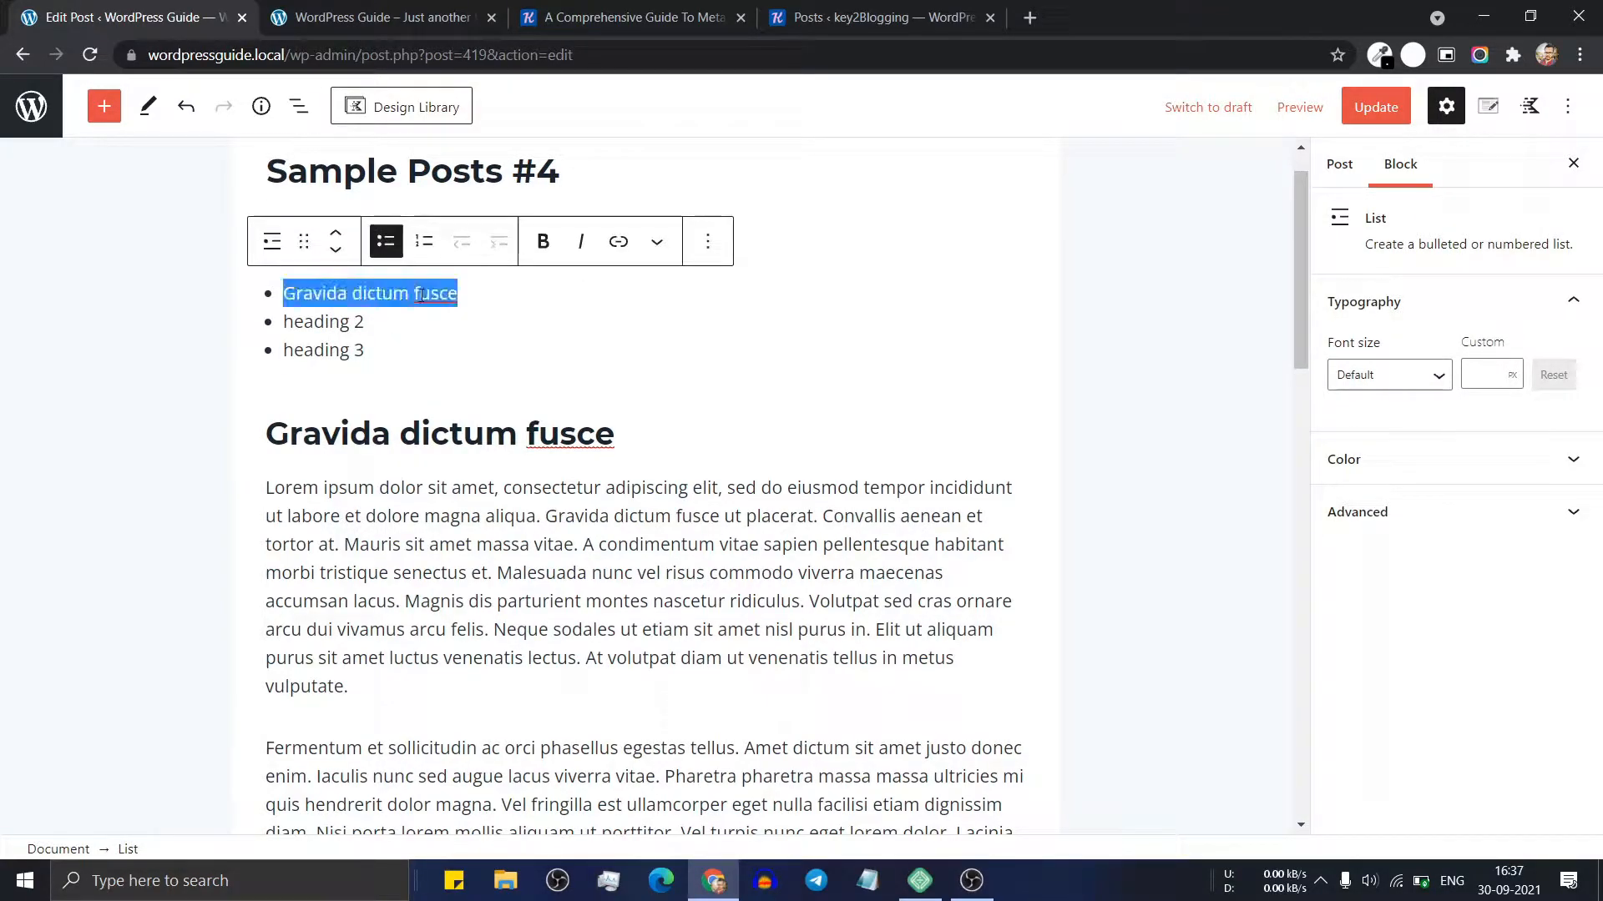
click(618, 252)
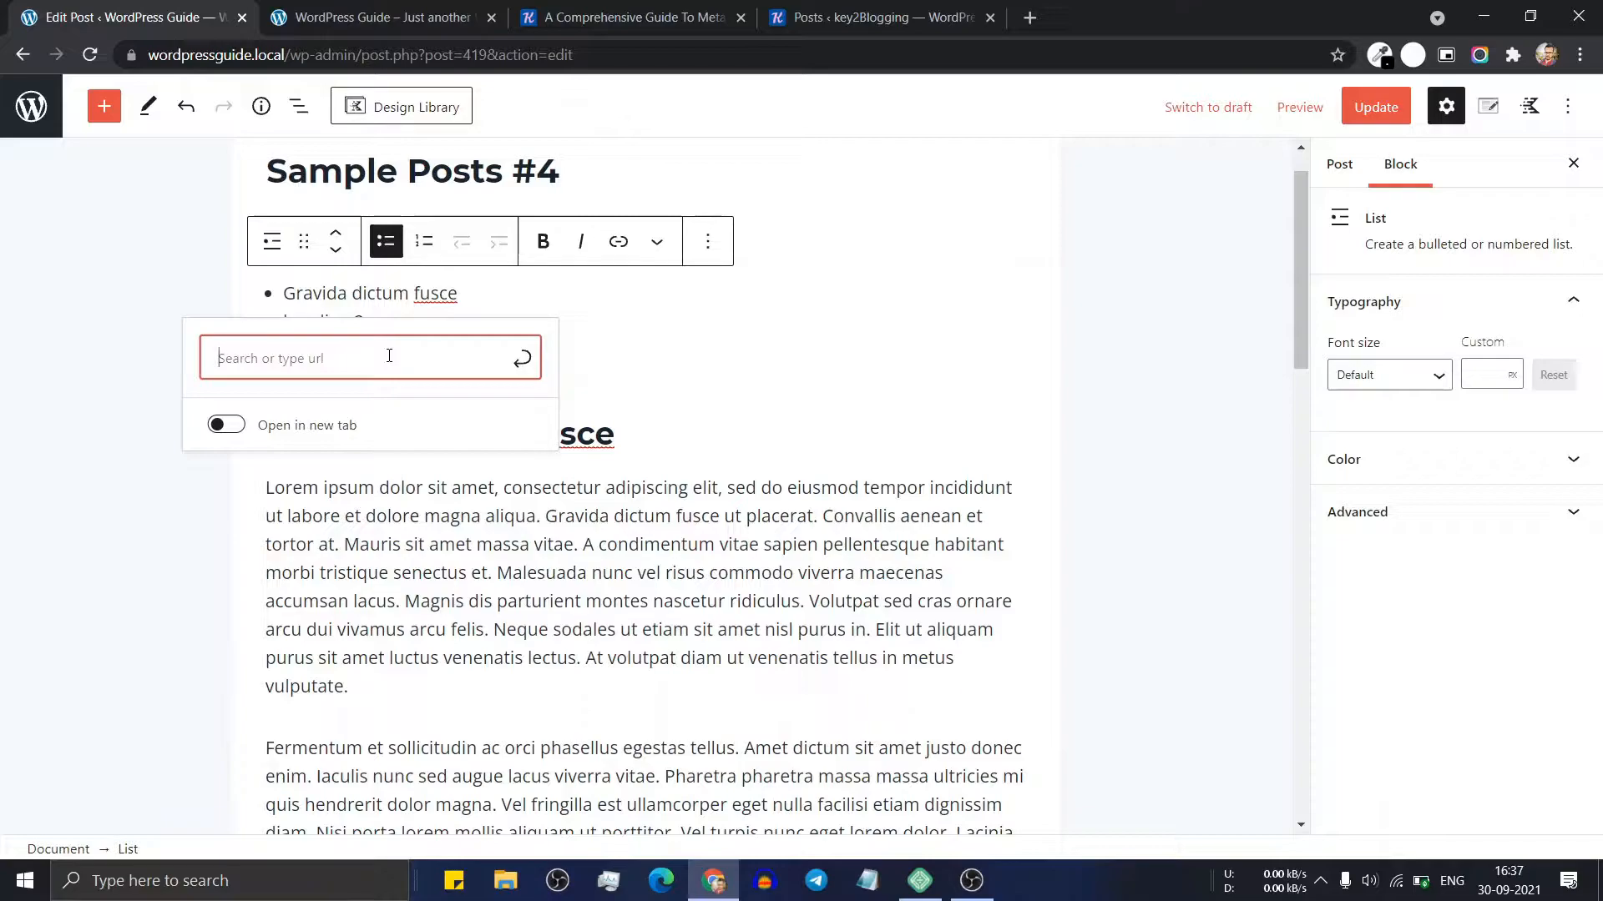
text(#1)
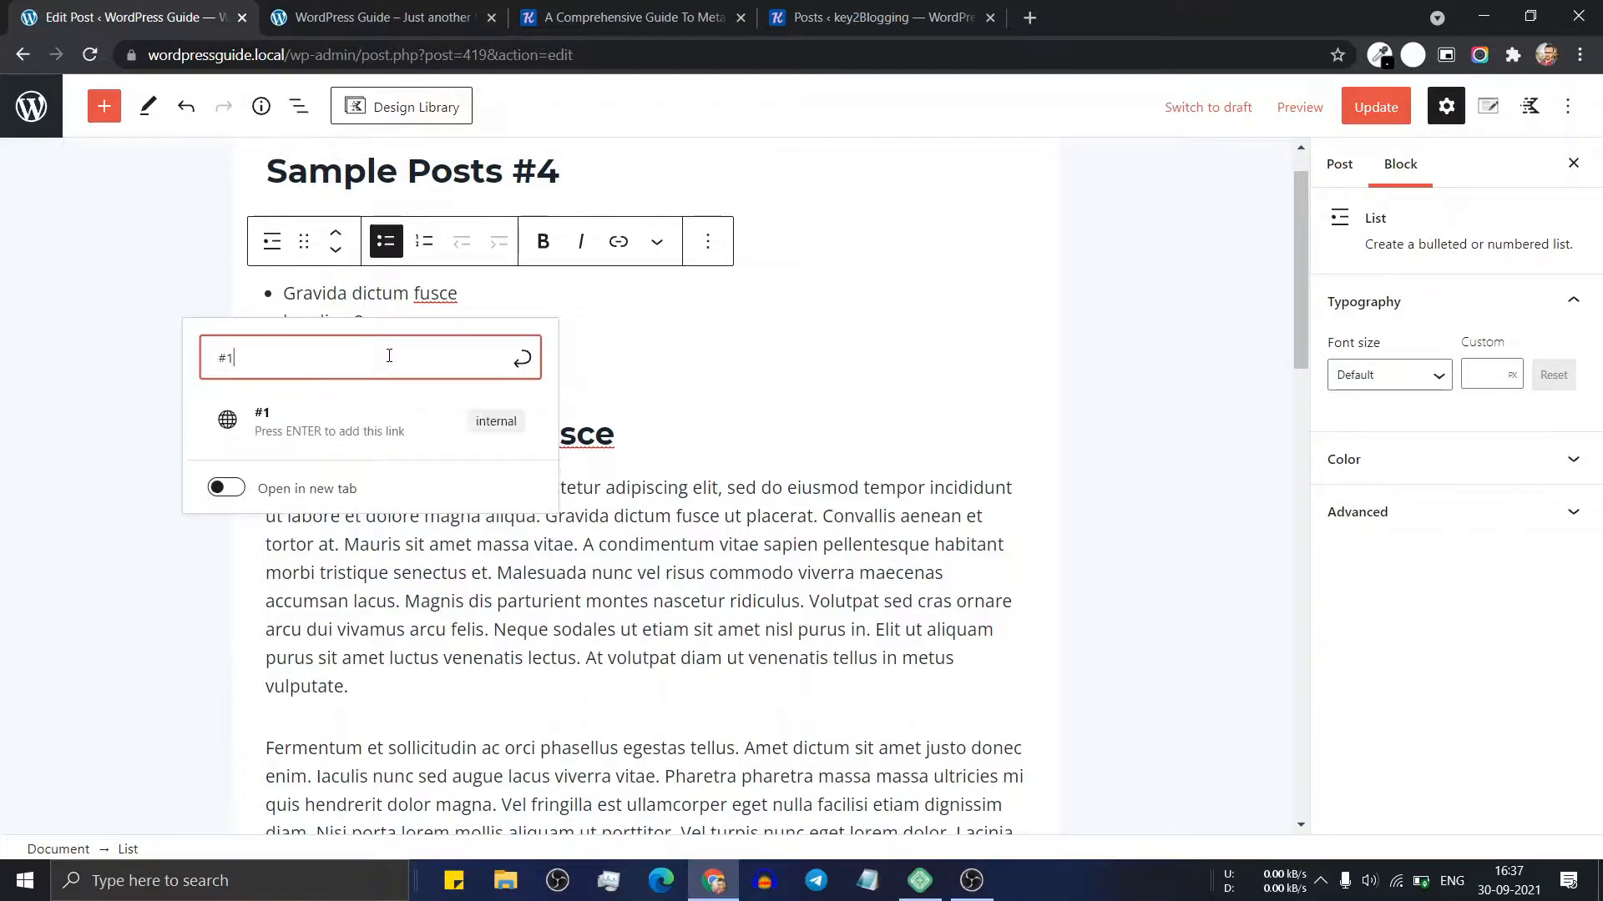
click(523, 358)
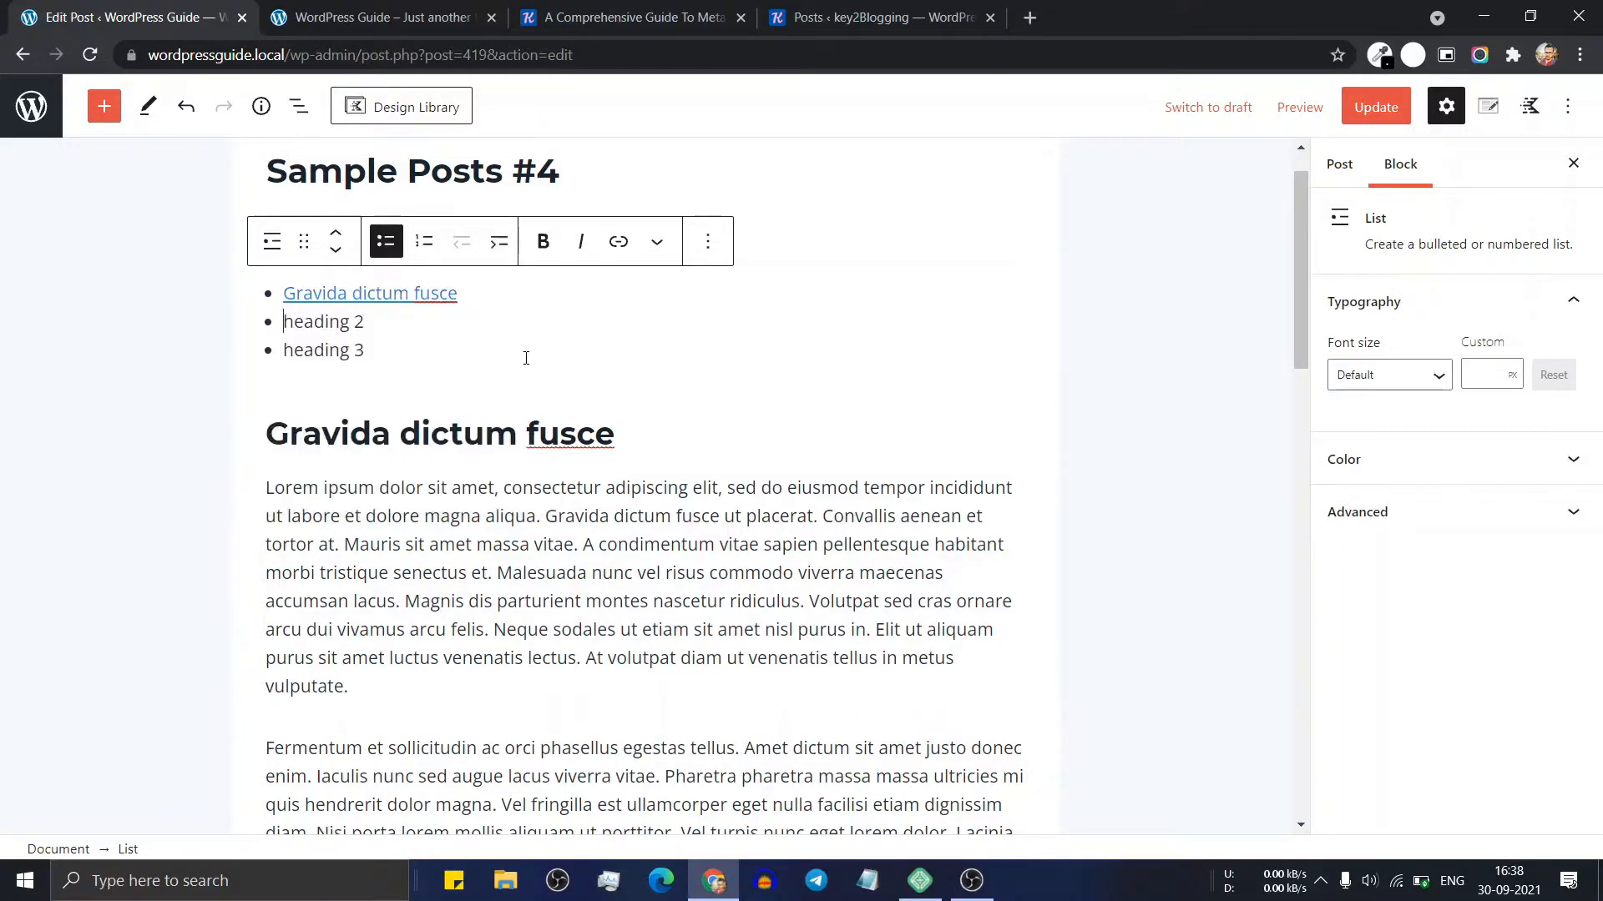
Link the "heading 2" list item to the anchor #2
drag(283, 322, 365, 323)
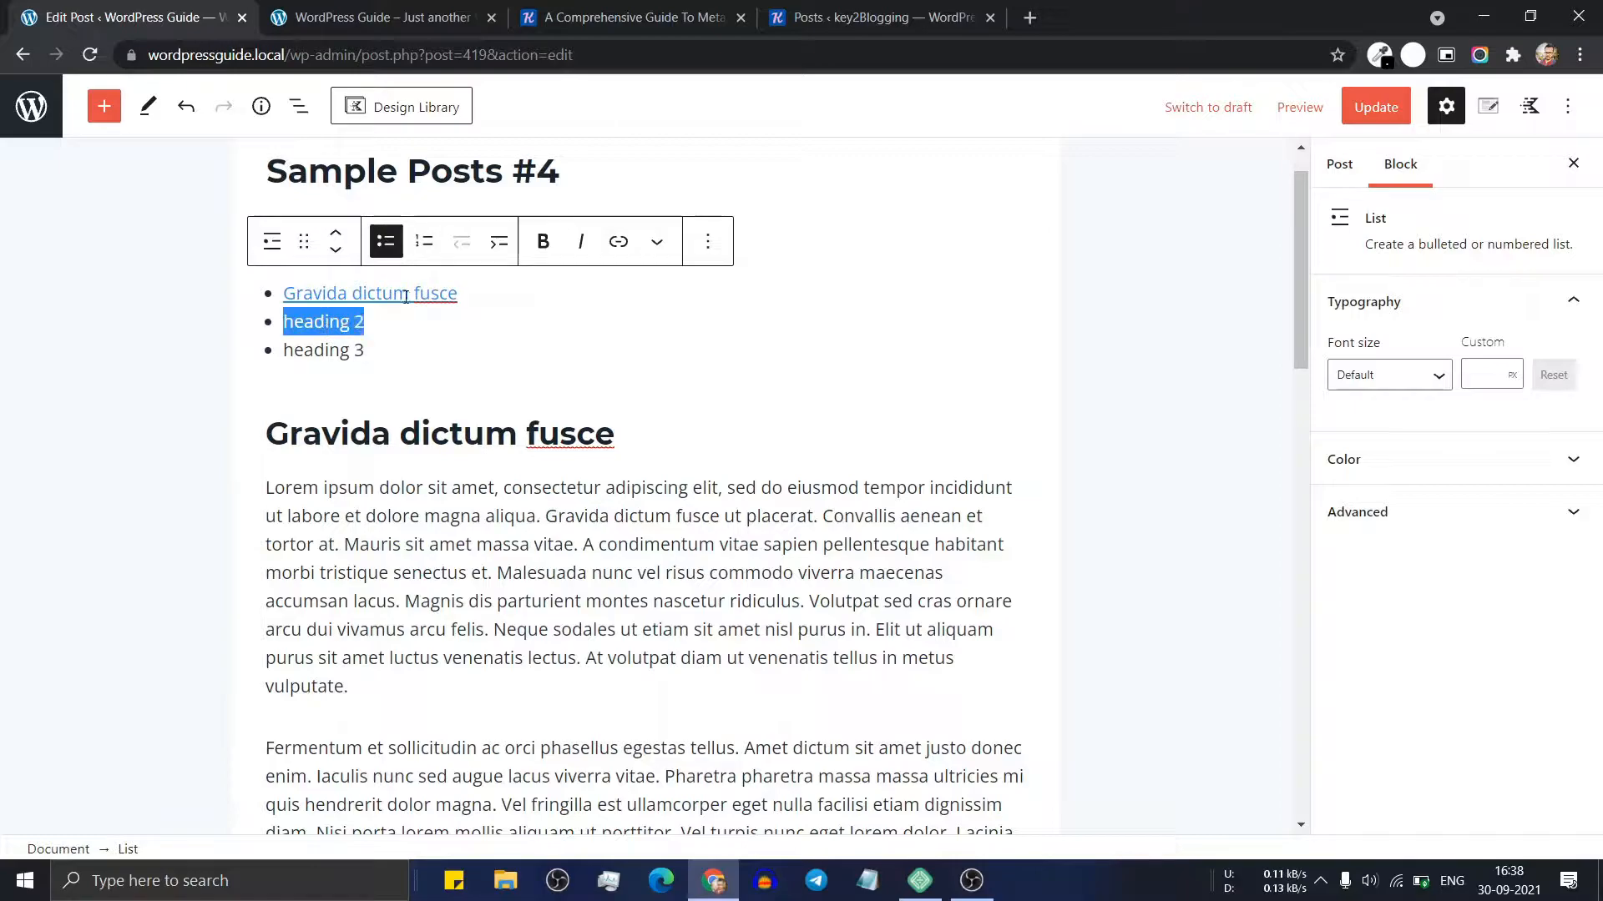
click(616, 246)
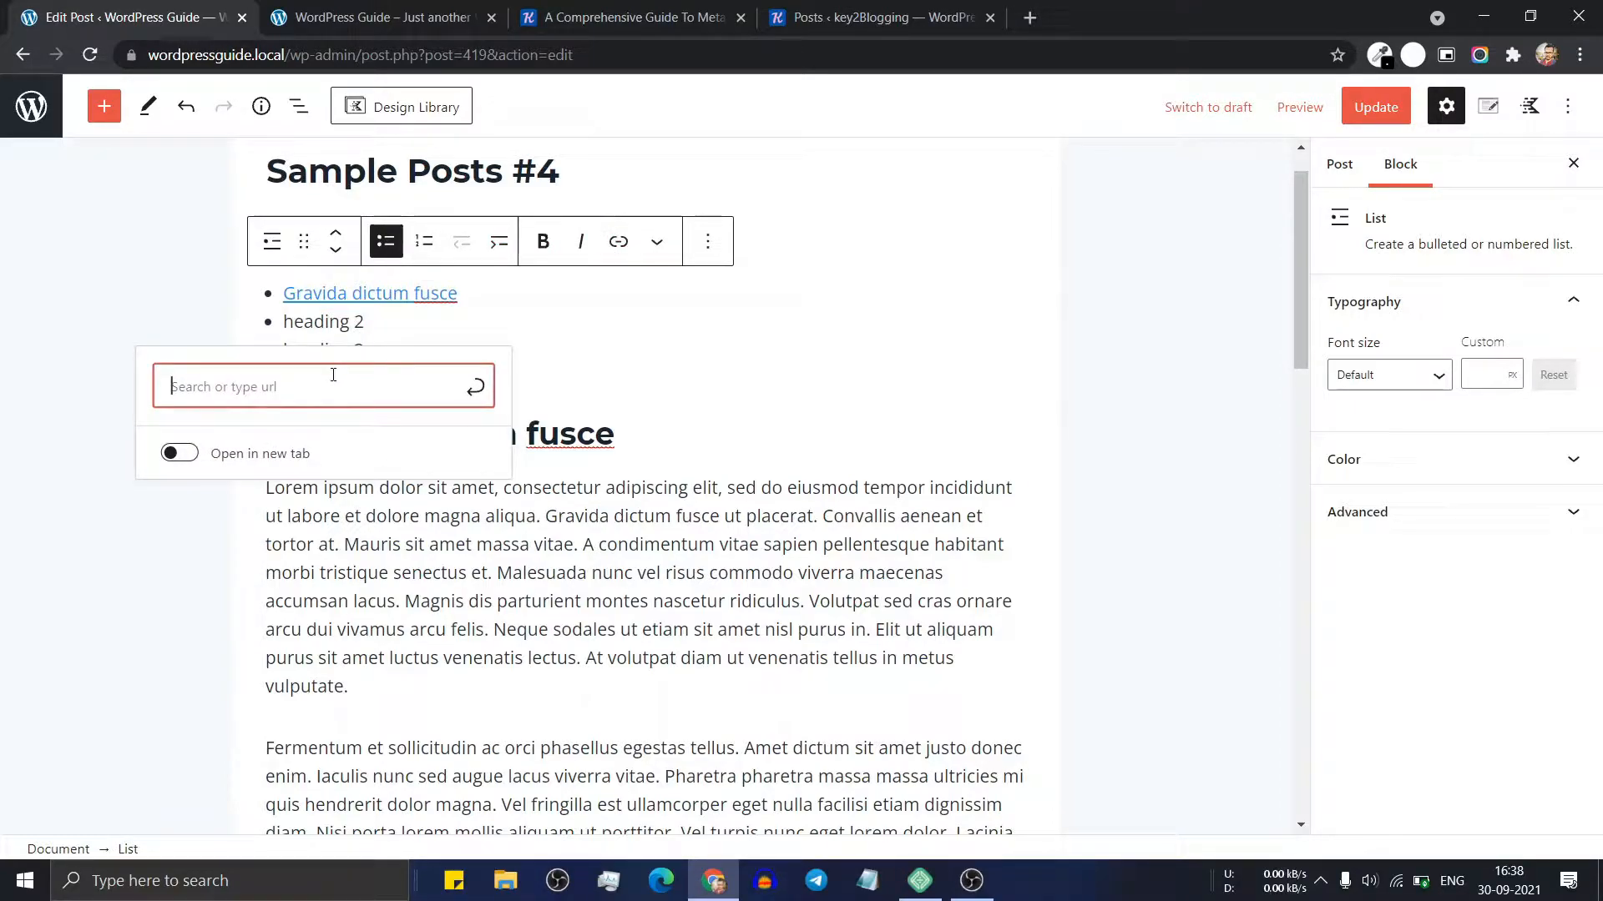
text(#2)
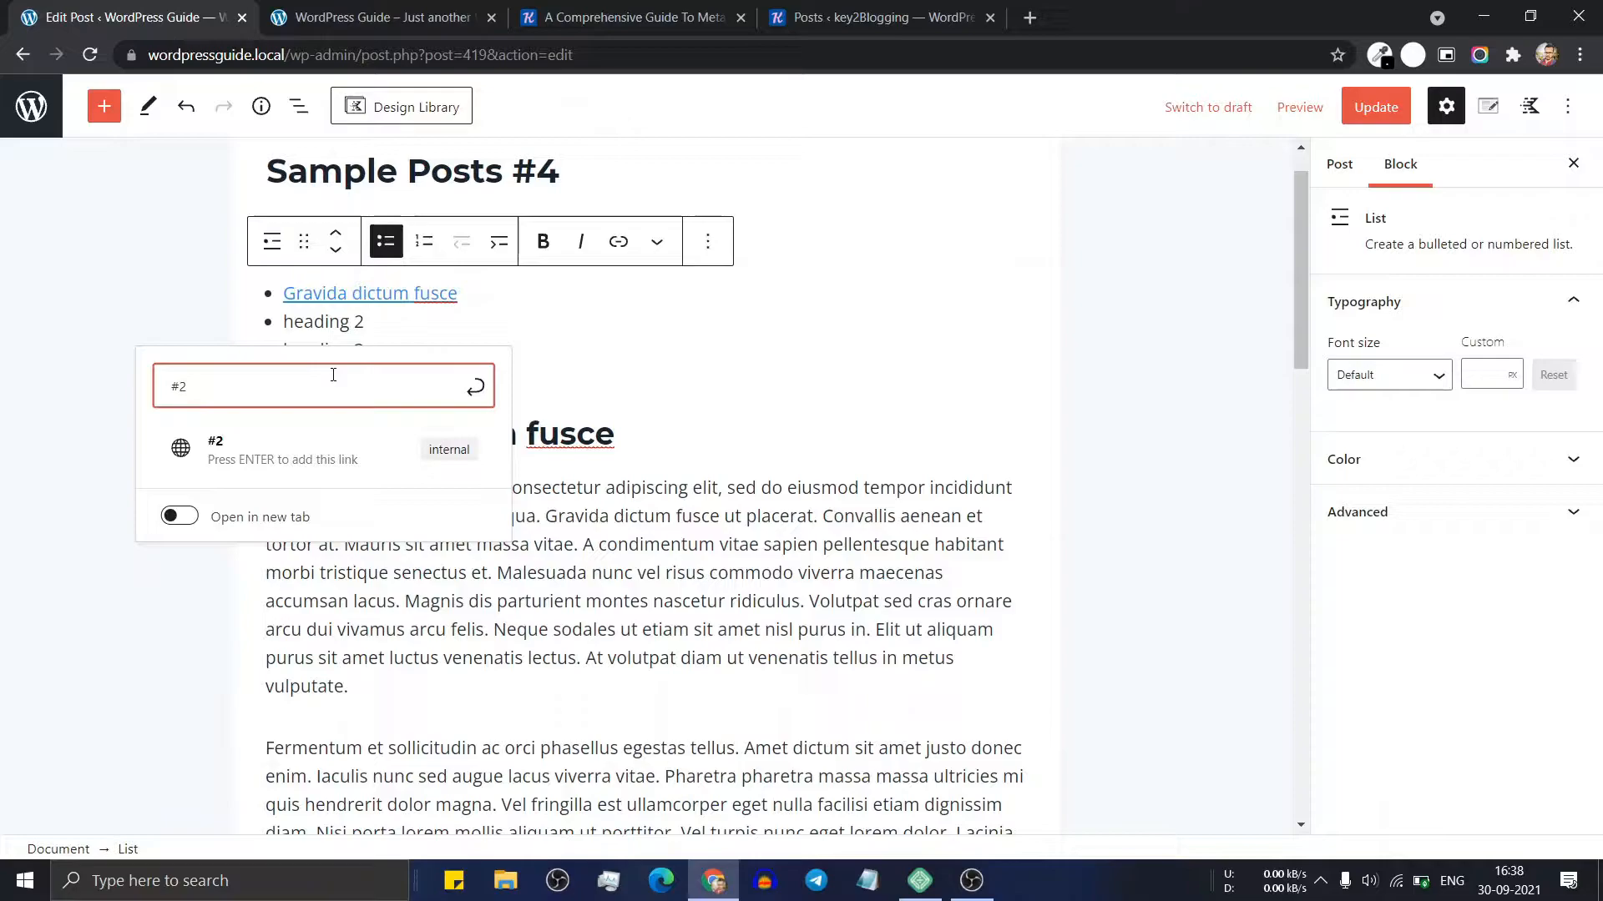
click(473, 387)
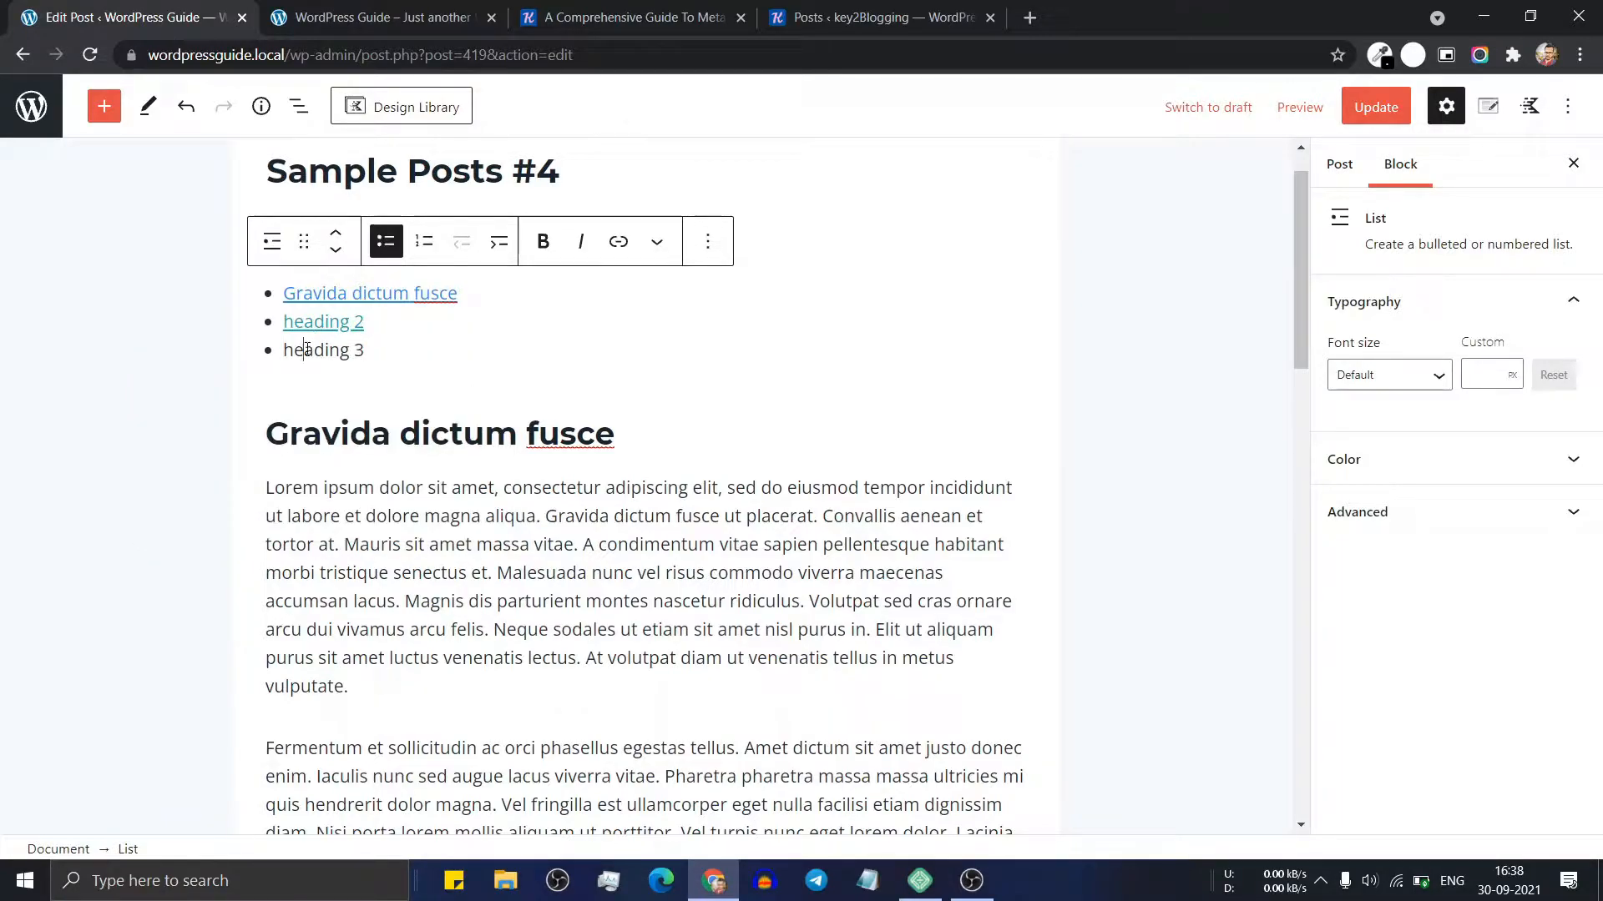
Link the "heading 3" list item to the anchor #3
triple_click(307, 349)
click(628, 256)
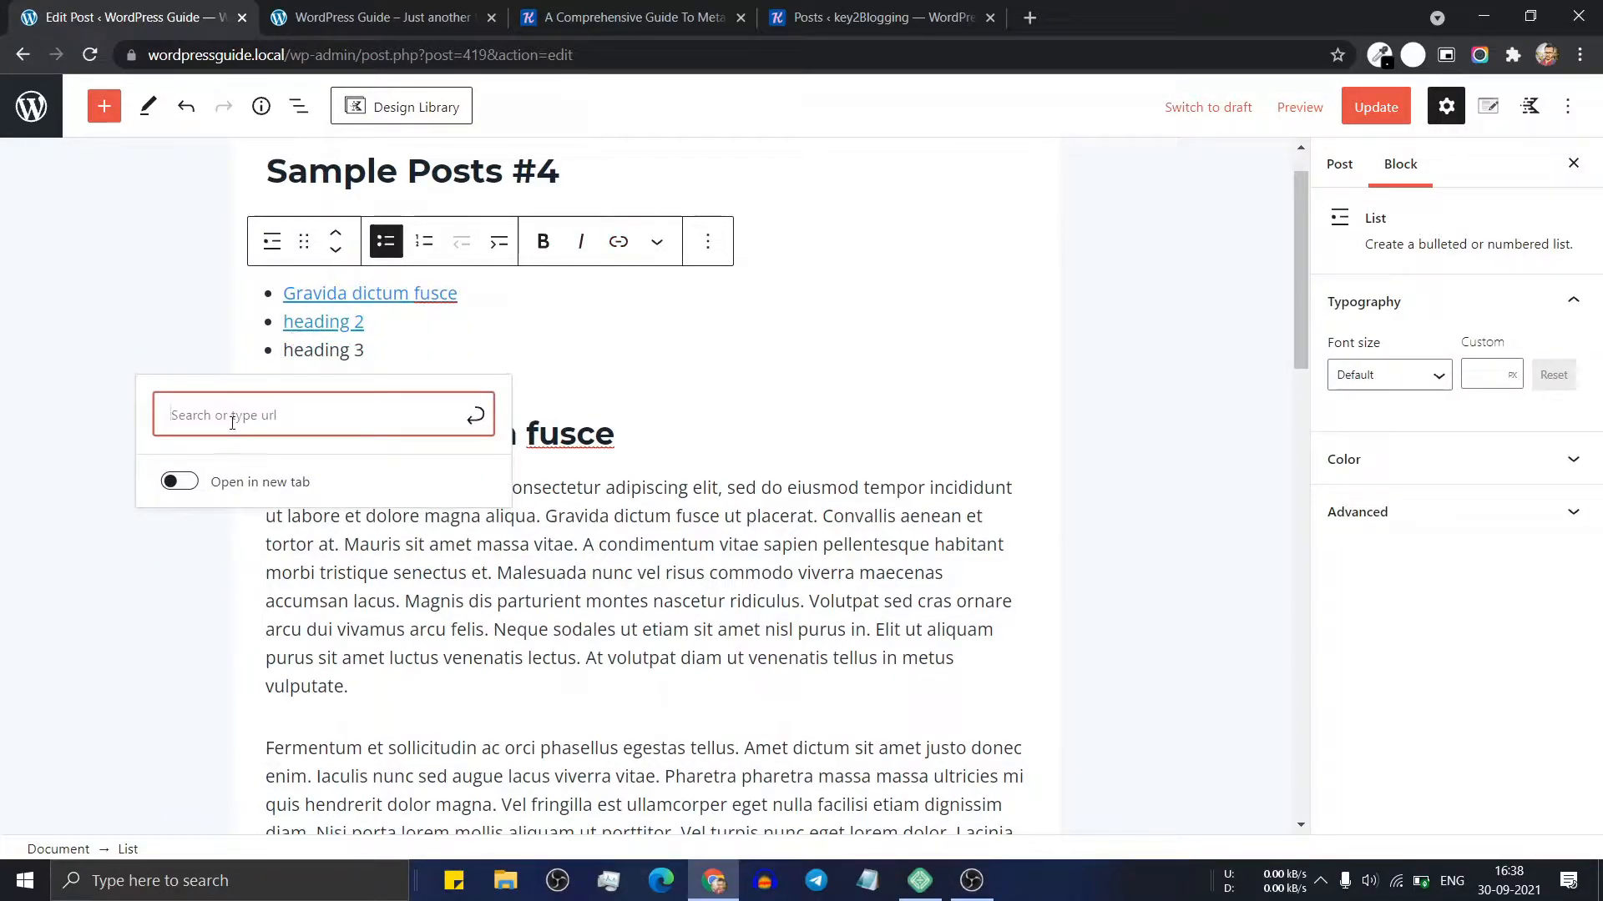
text(#3)
click(475, 415)
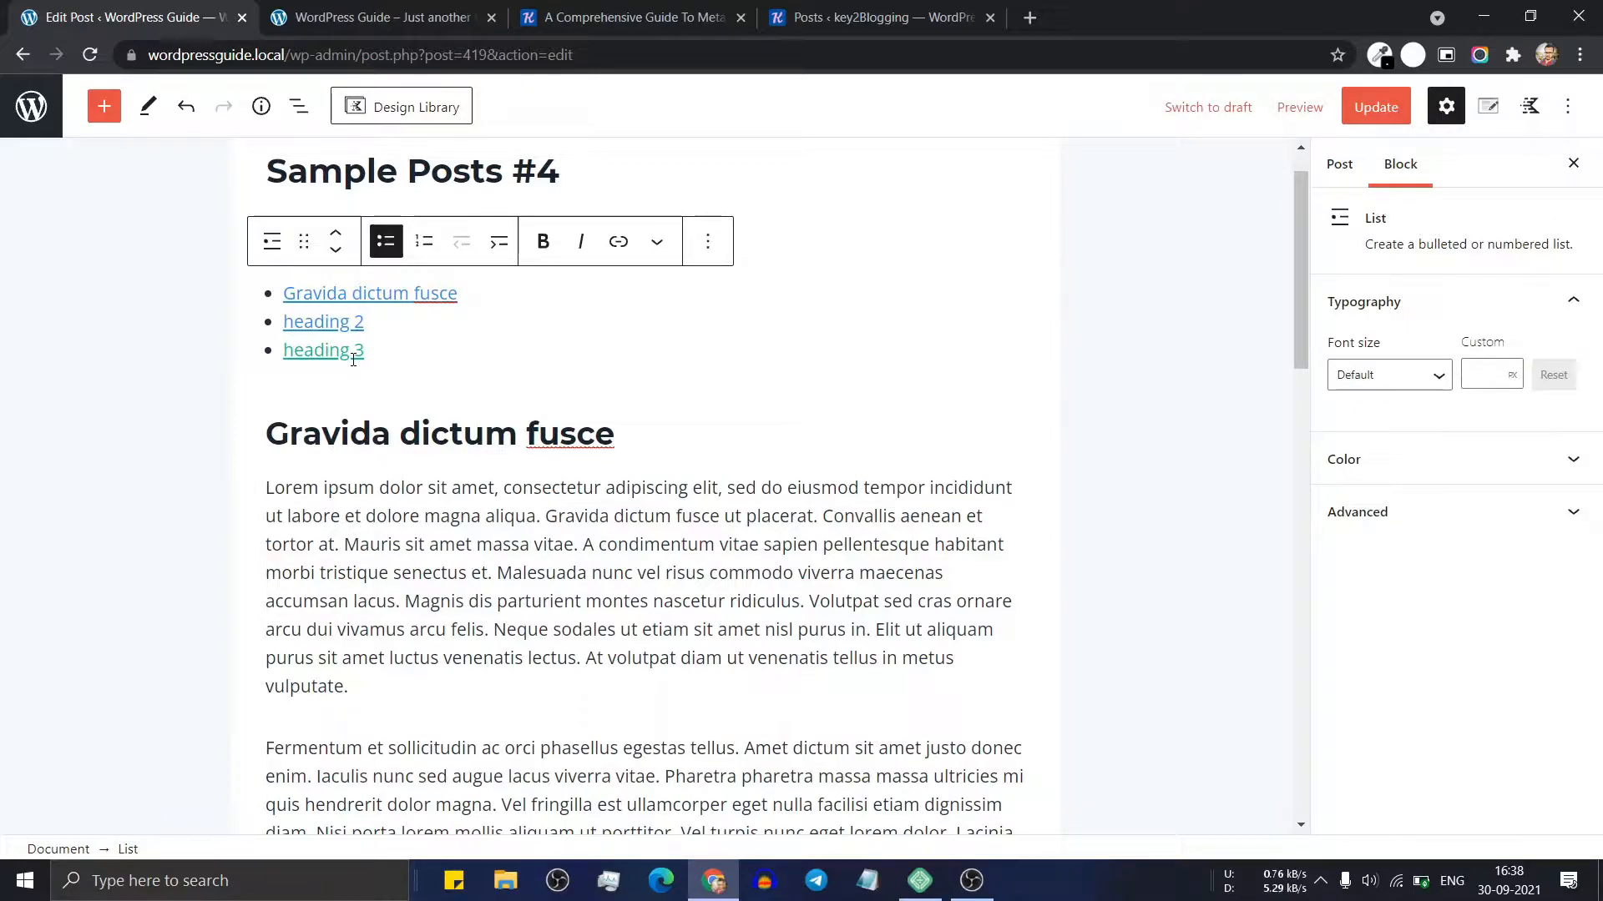
Update the post and open its published version in a new browser tab
click(1386, 115)
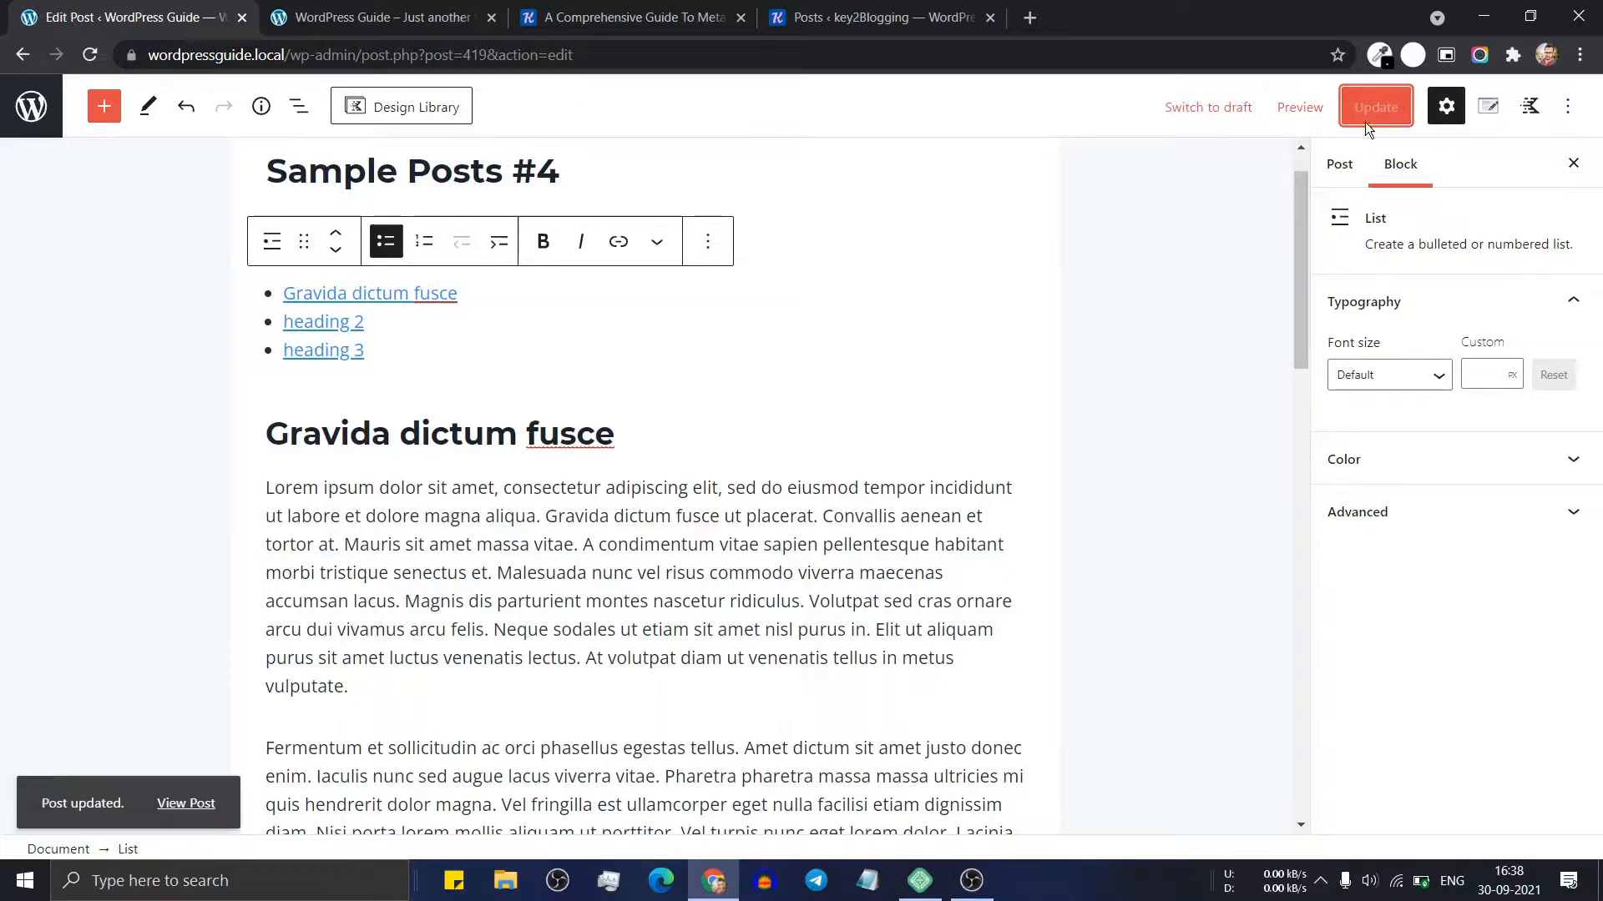
right_click(200, 793)
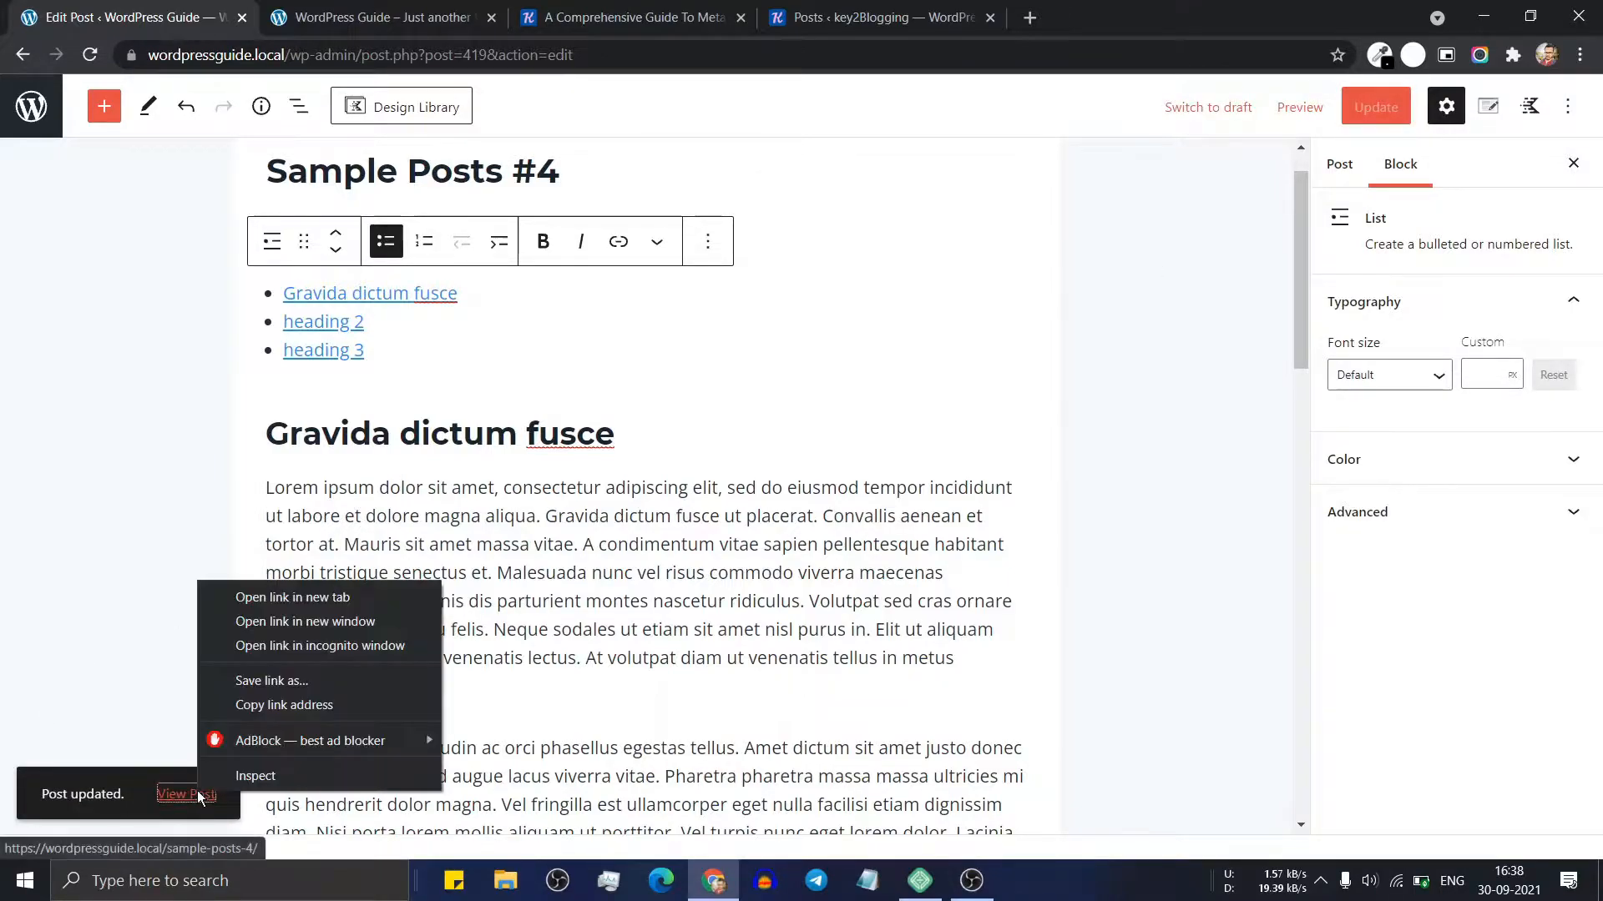
click(289, 598)
click(383, 17)
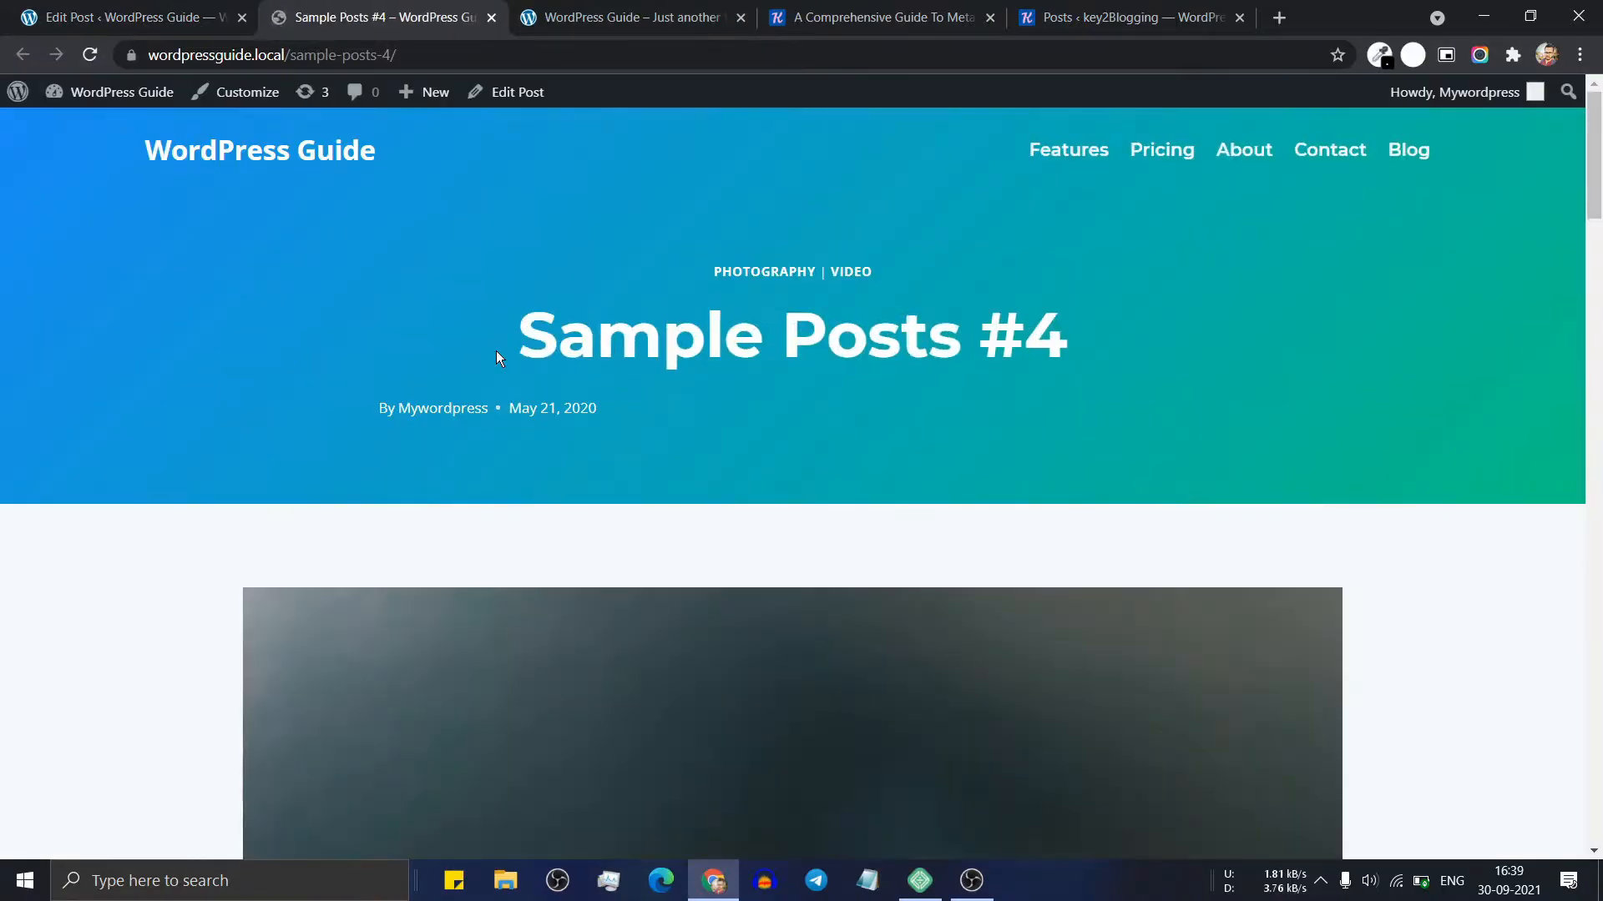
Test the "heading 2" and "heading 3" links in the published post's table of content
scroll(496, 350, down, 8)
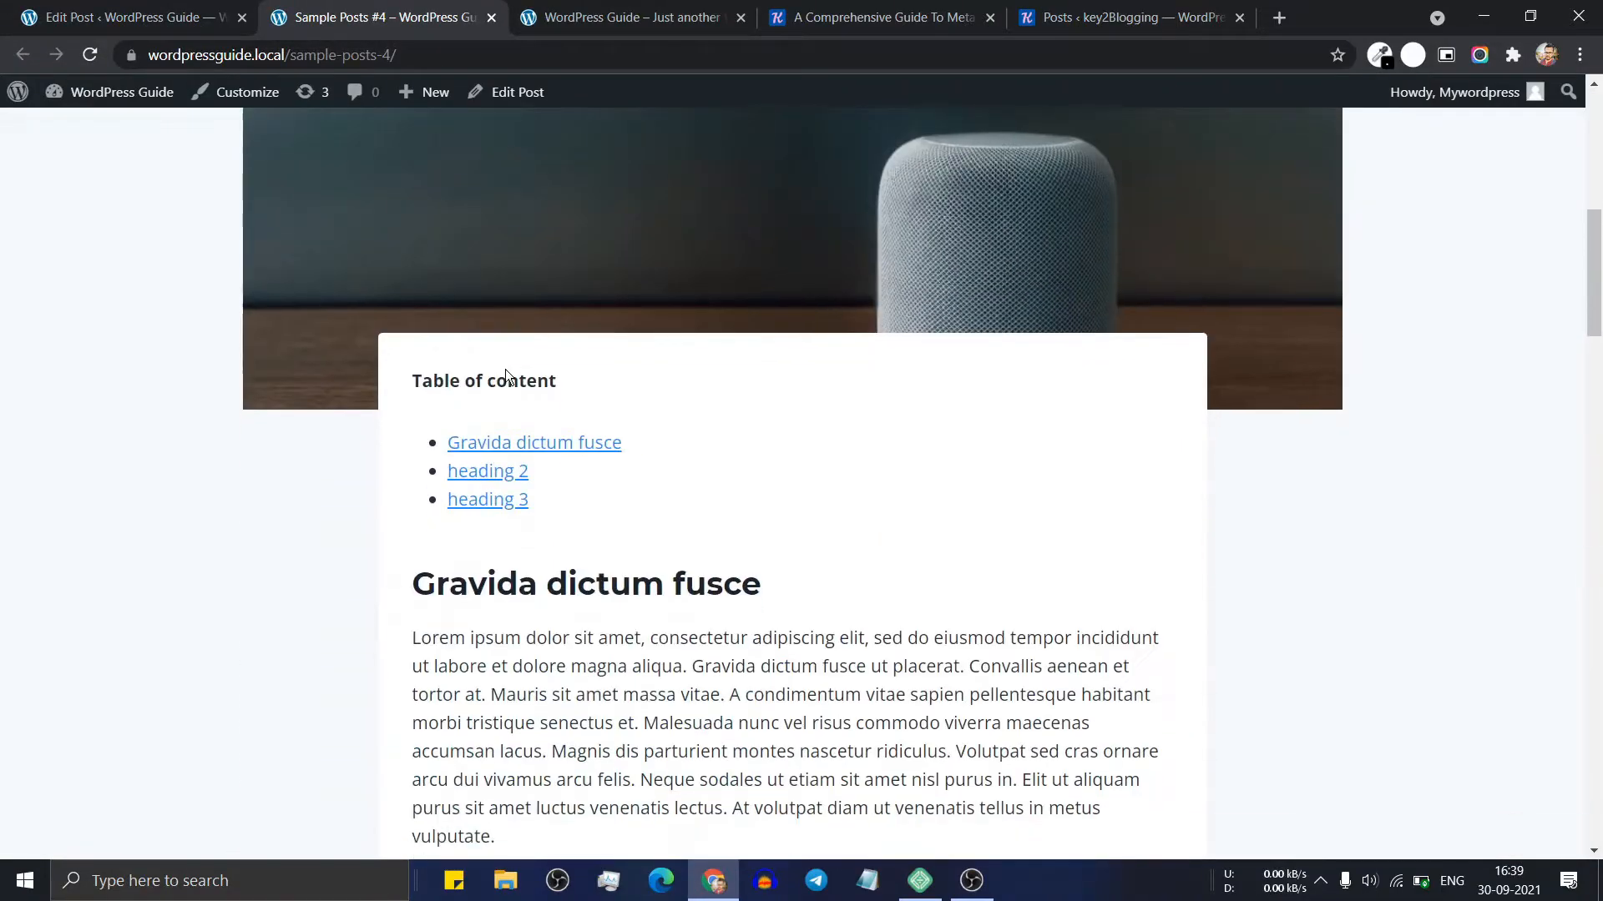
scroll(505, 369, down, 2)
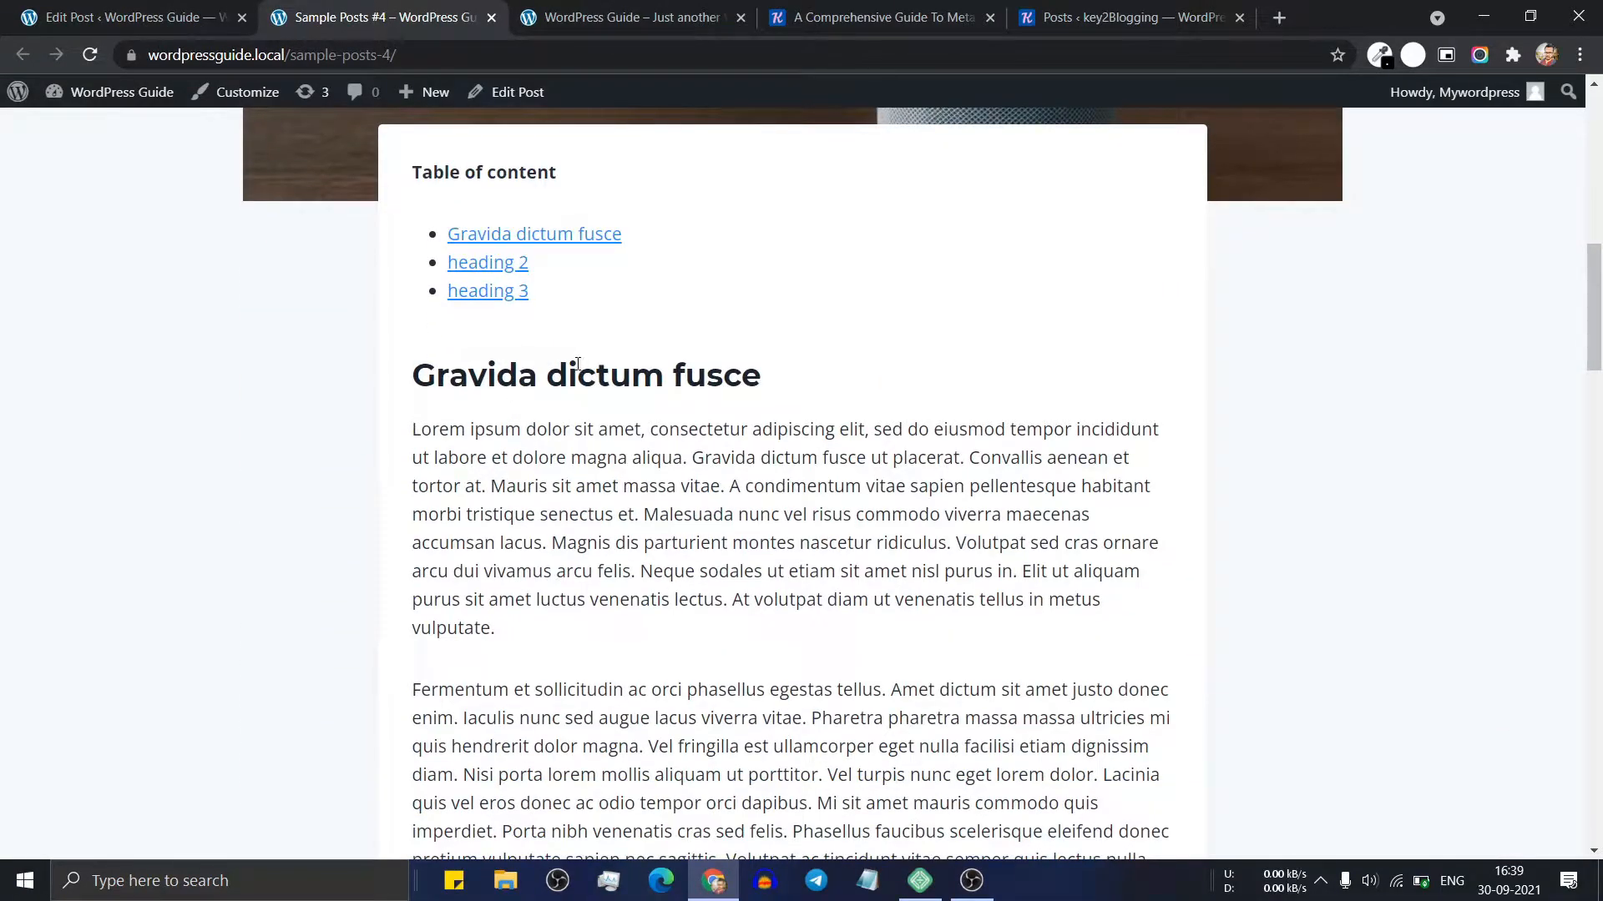
click(508, 266)
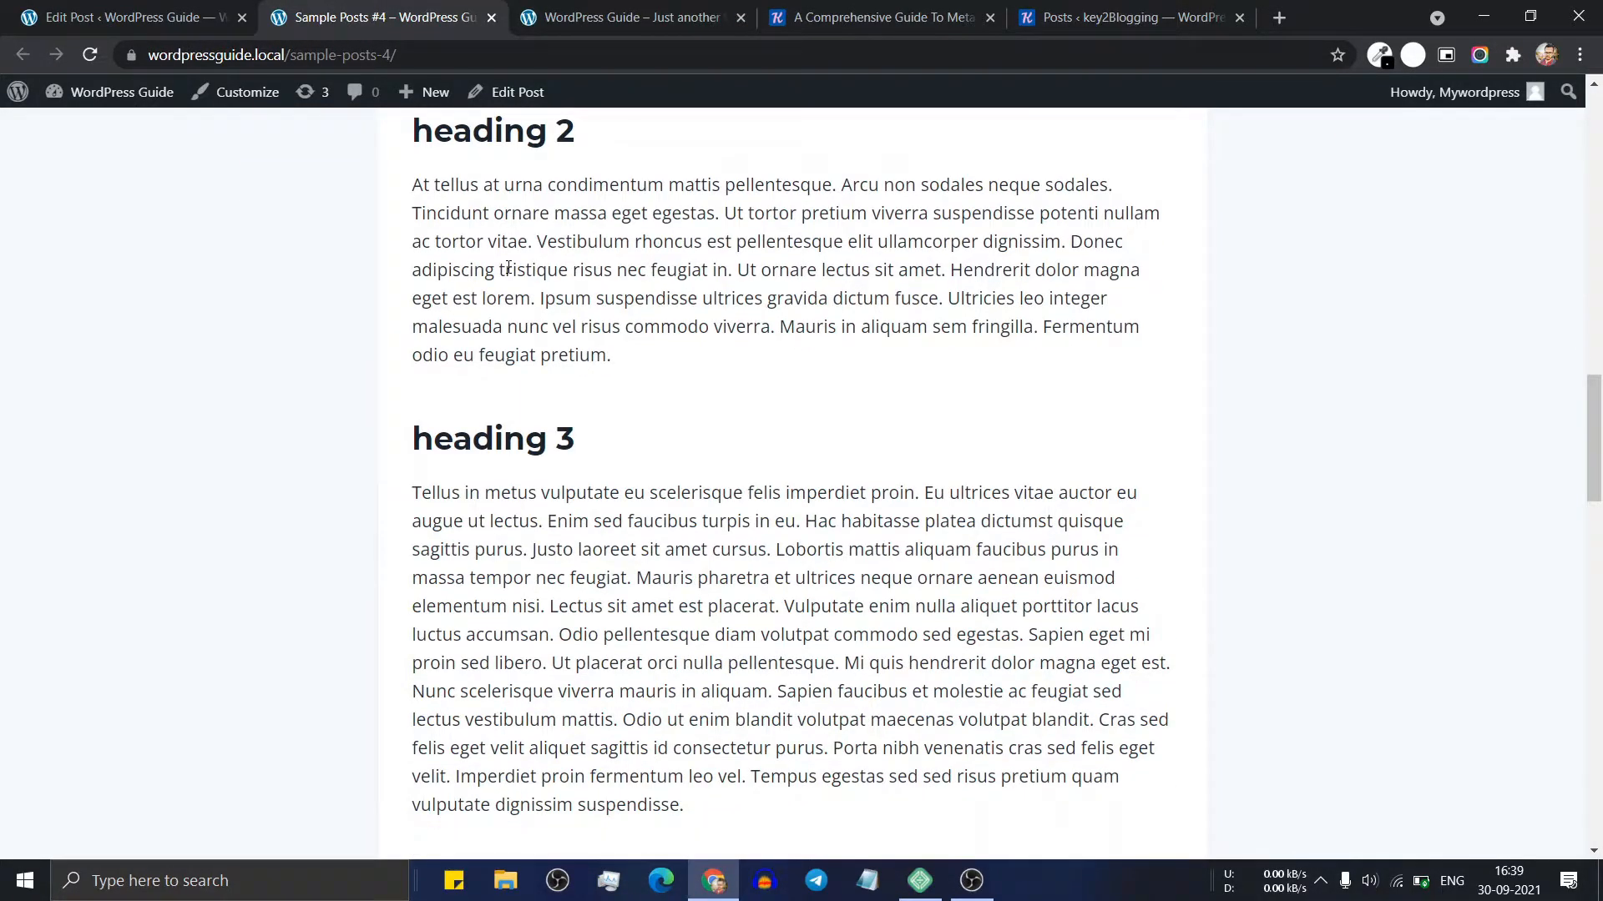
scroll(644, 394, up, 10)
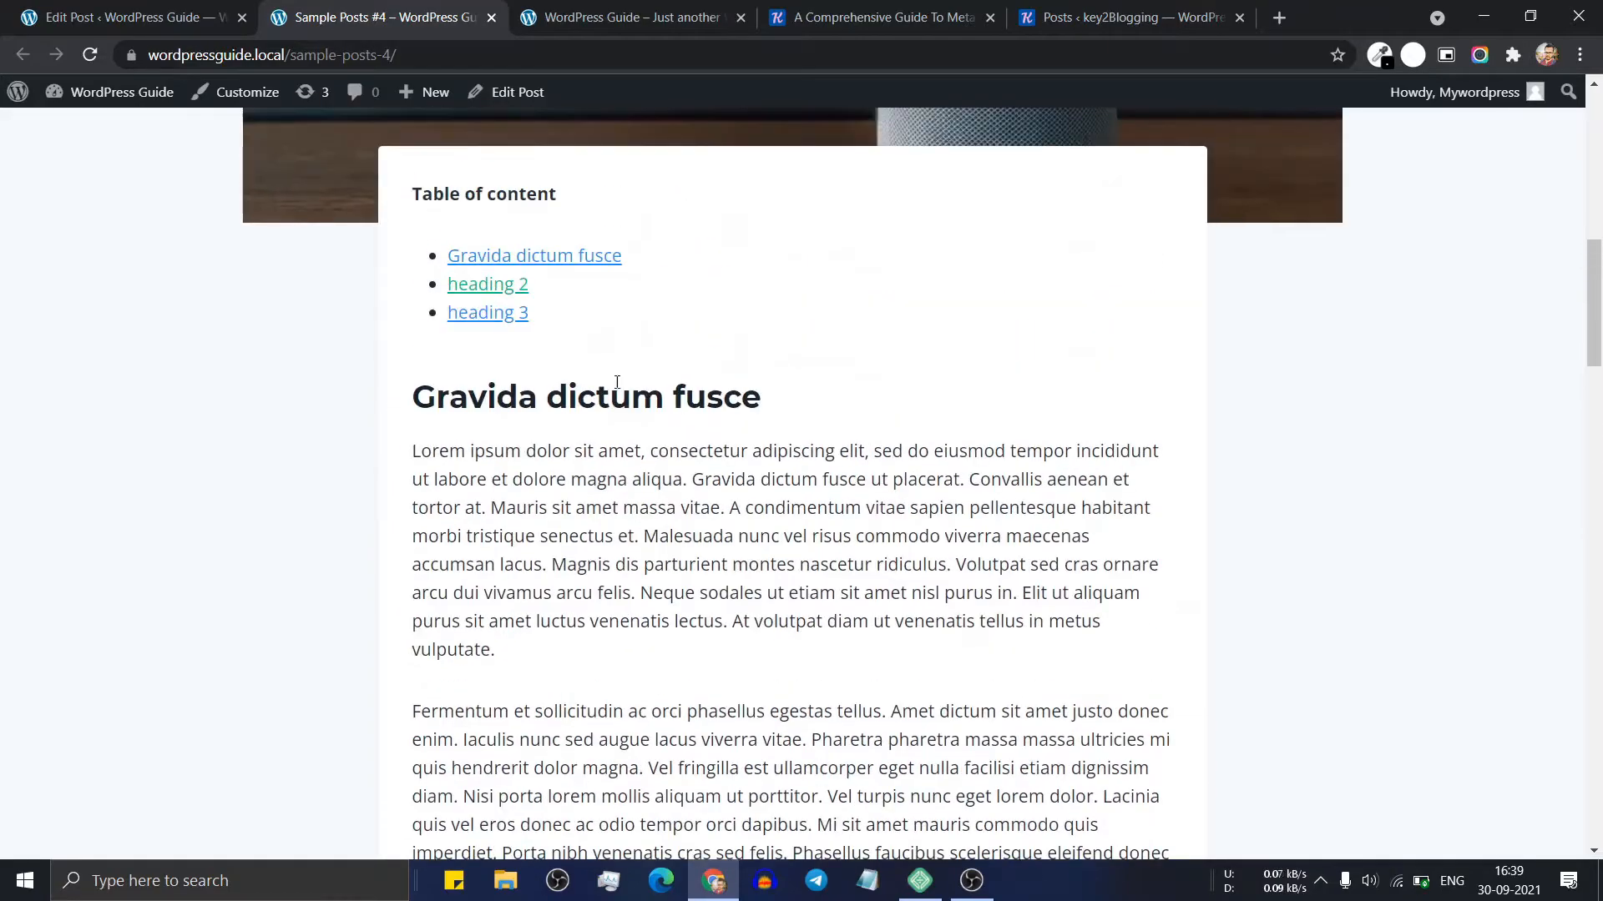
click(514, 421)
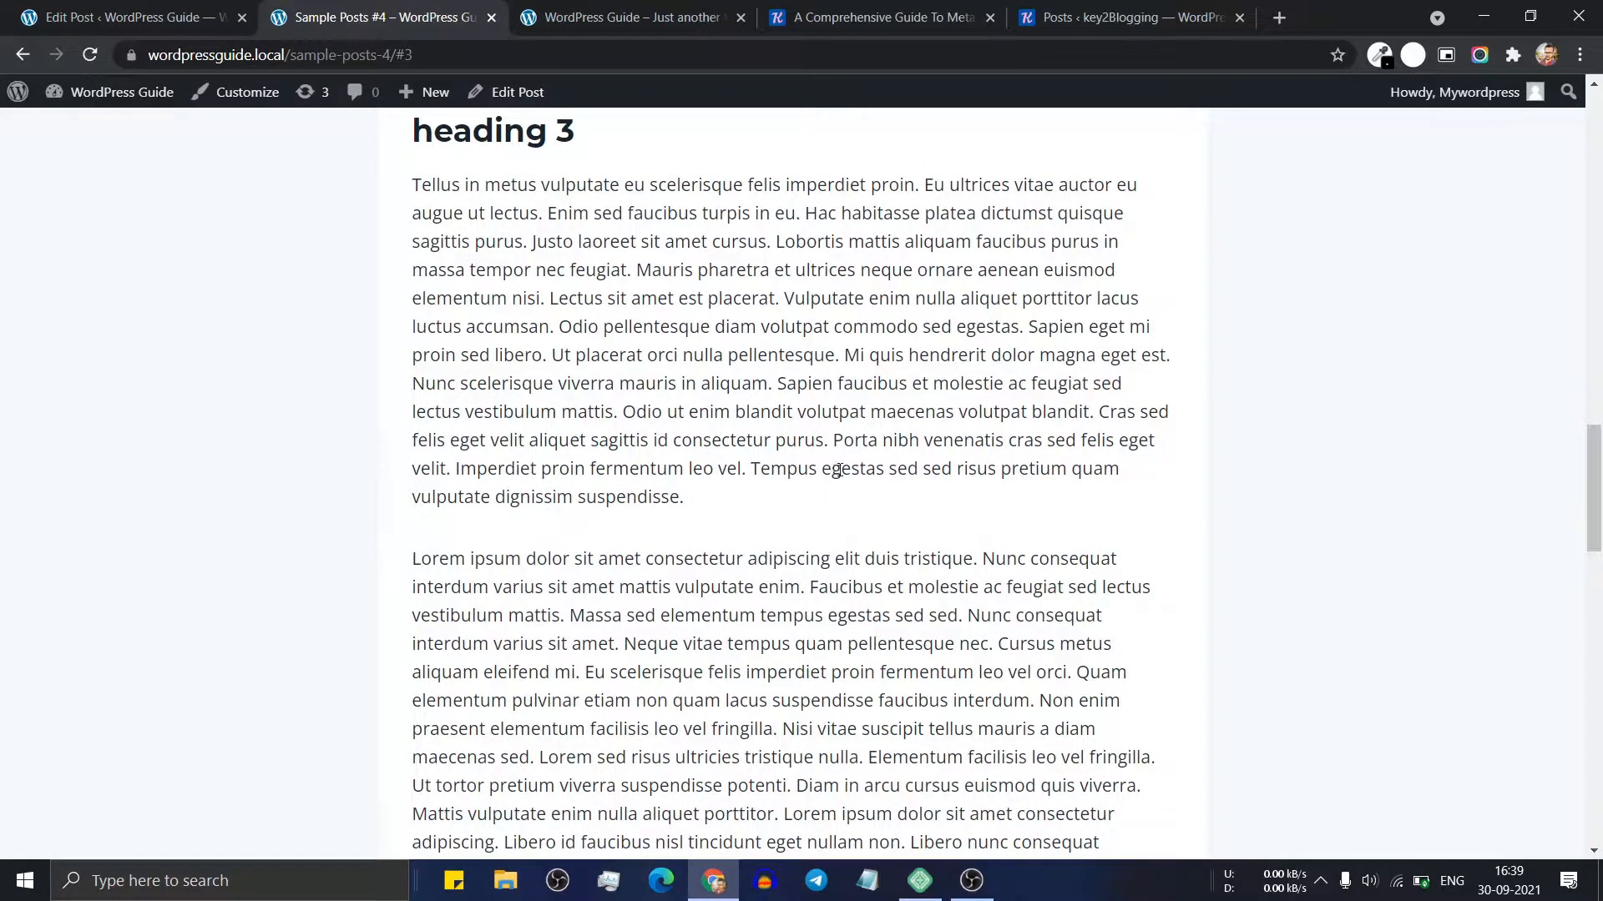
scroll(614, 414, up, 12)
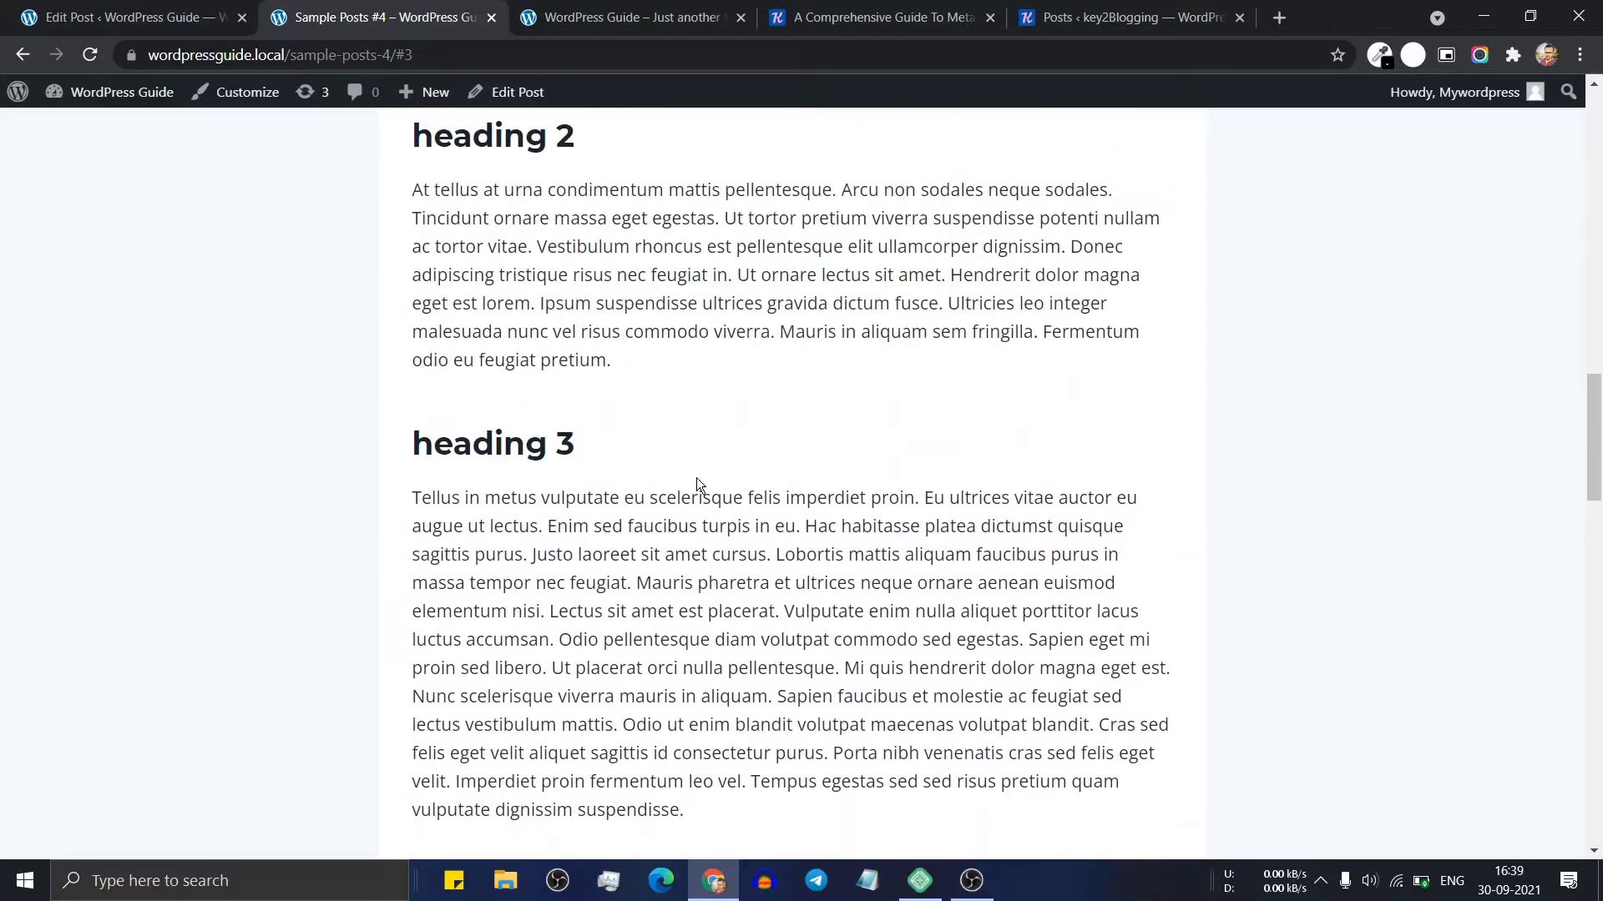
scroll(716, 488, up, 7)
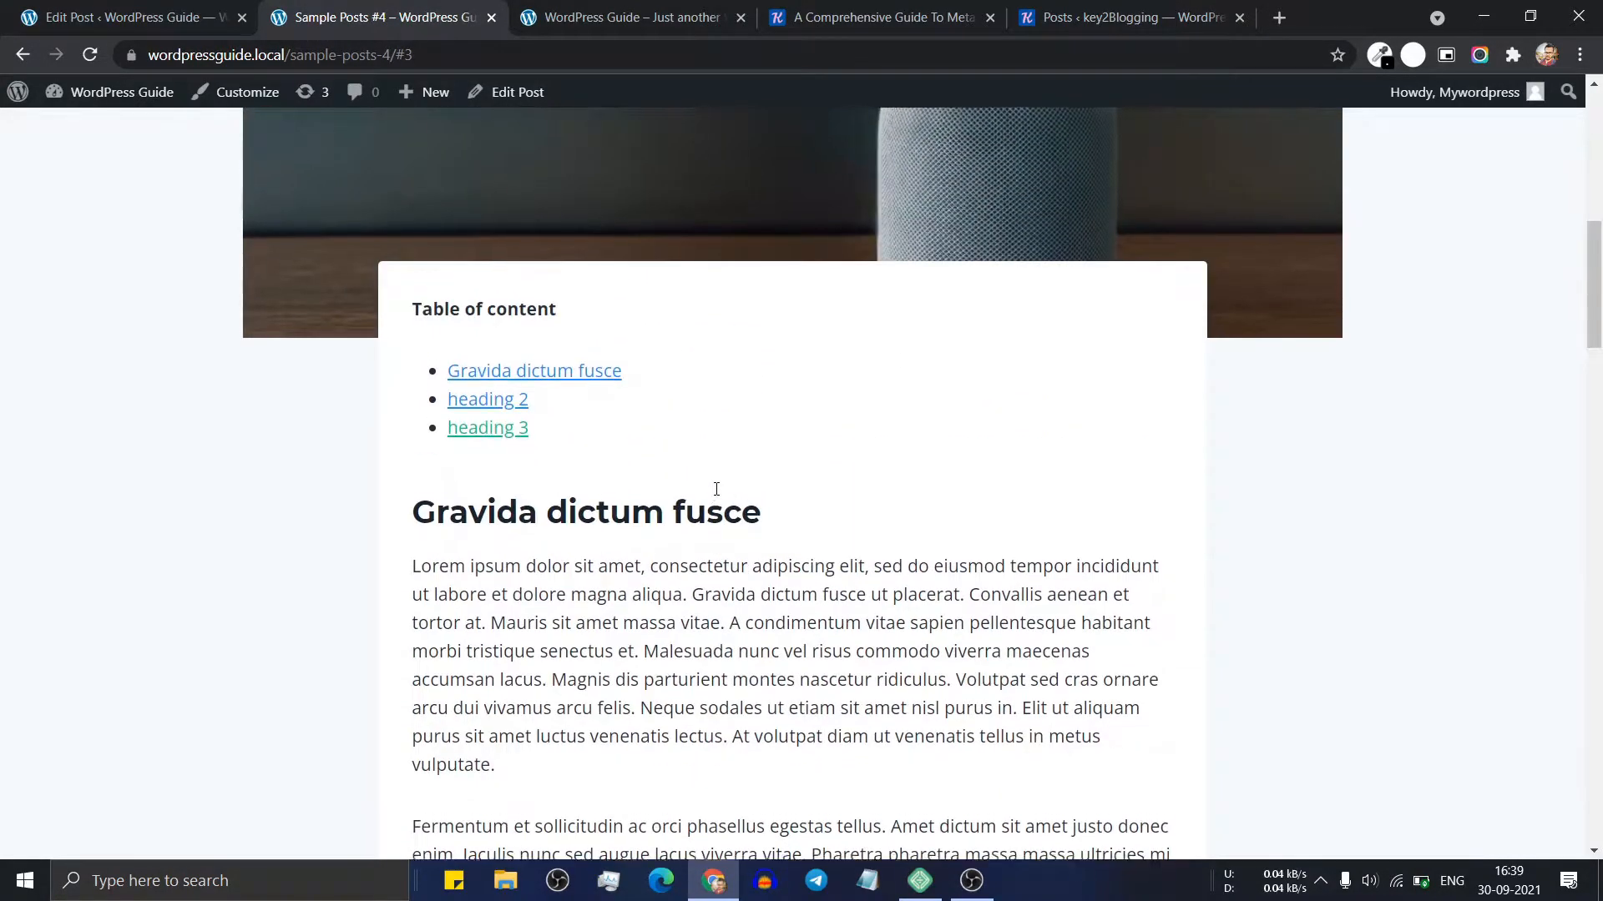
scroll(715, 494, up, 4)
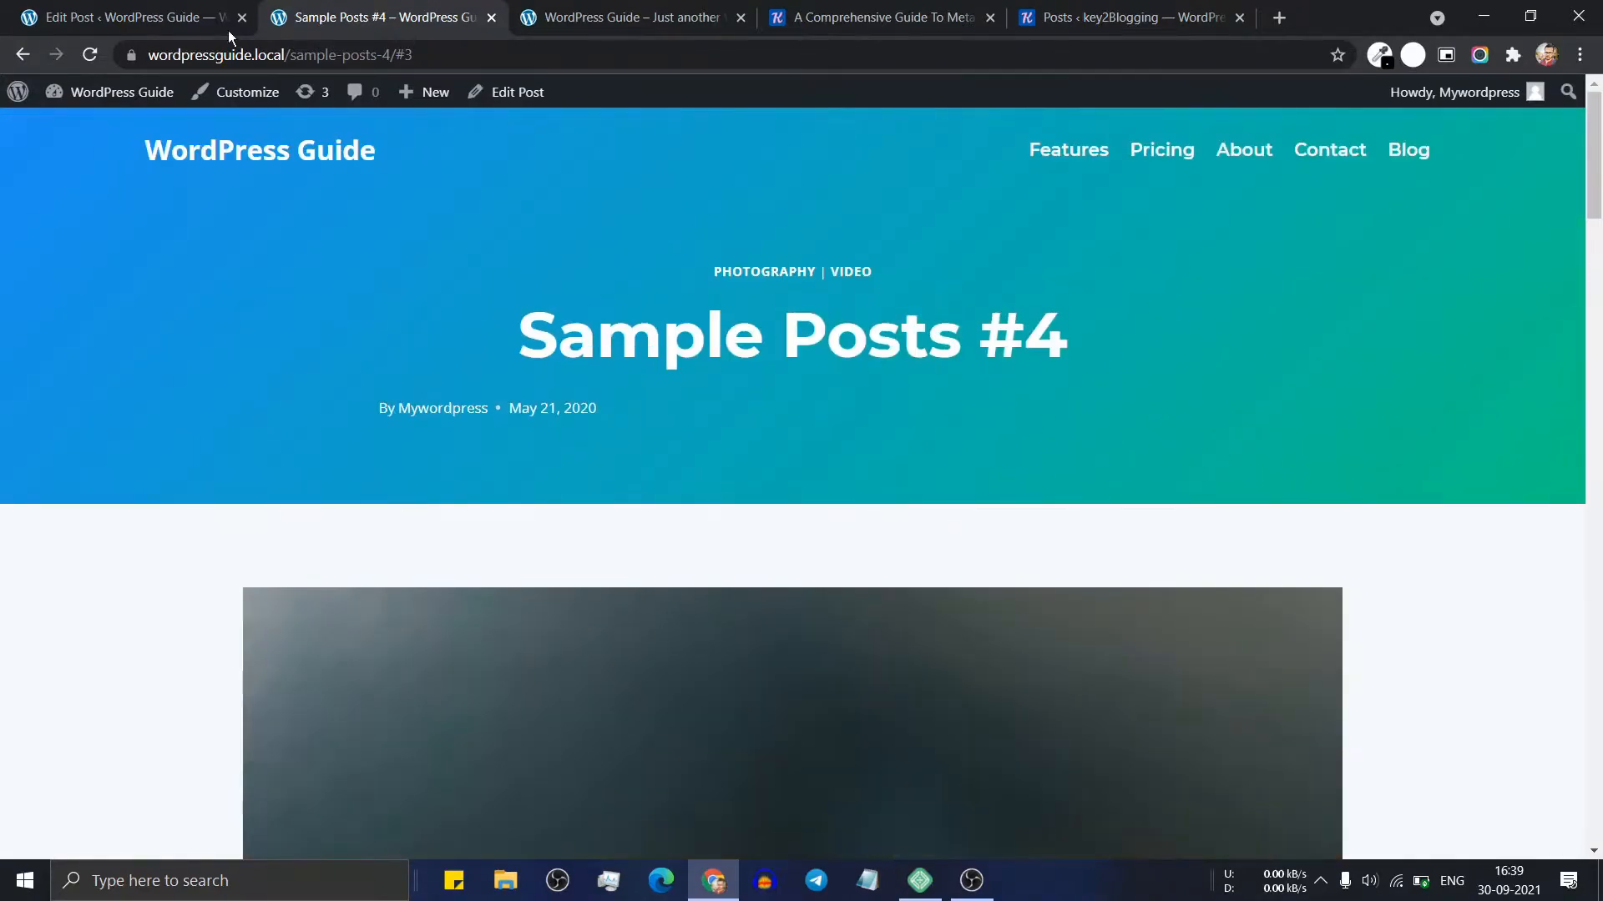
Leave the post editor for the WordPress dashboard and go to the page for adding new plugins
click(126, 17)
click(35, 104)
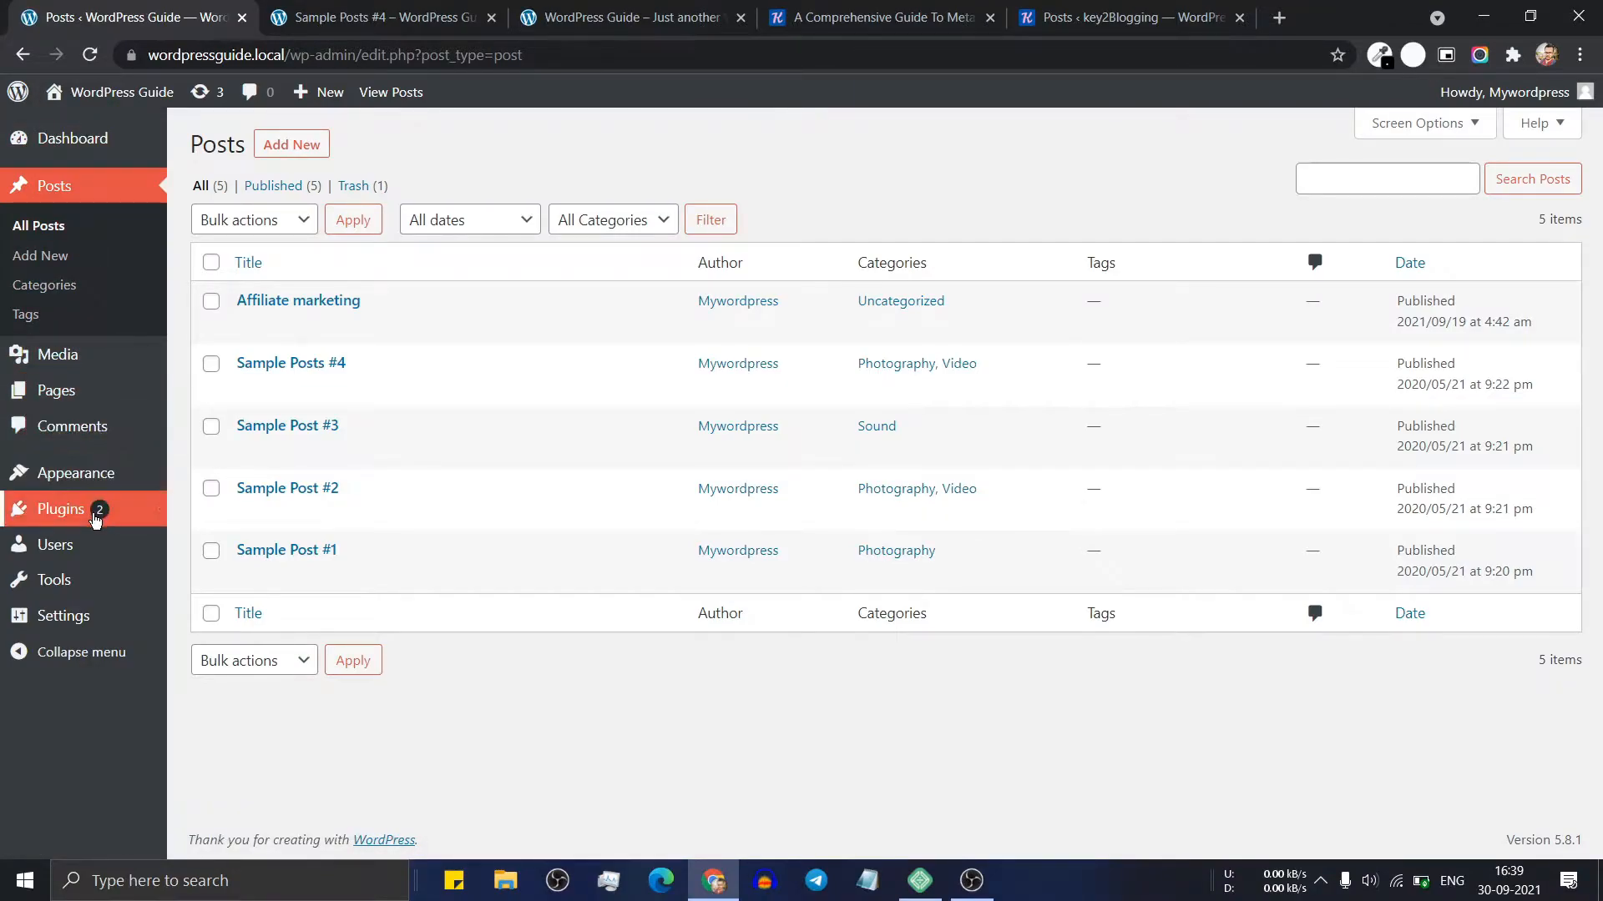
mouse_move(103, 511)
click(215, 542)
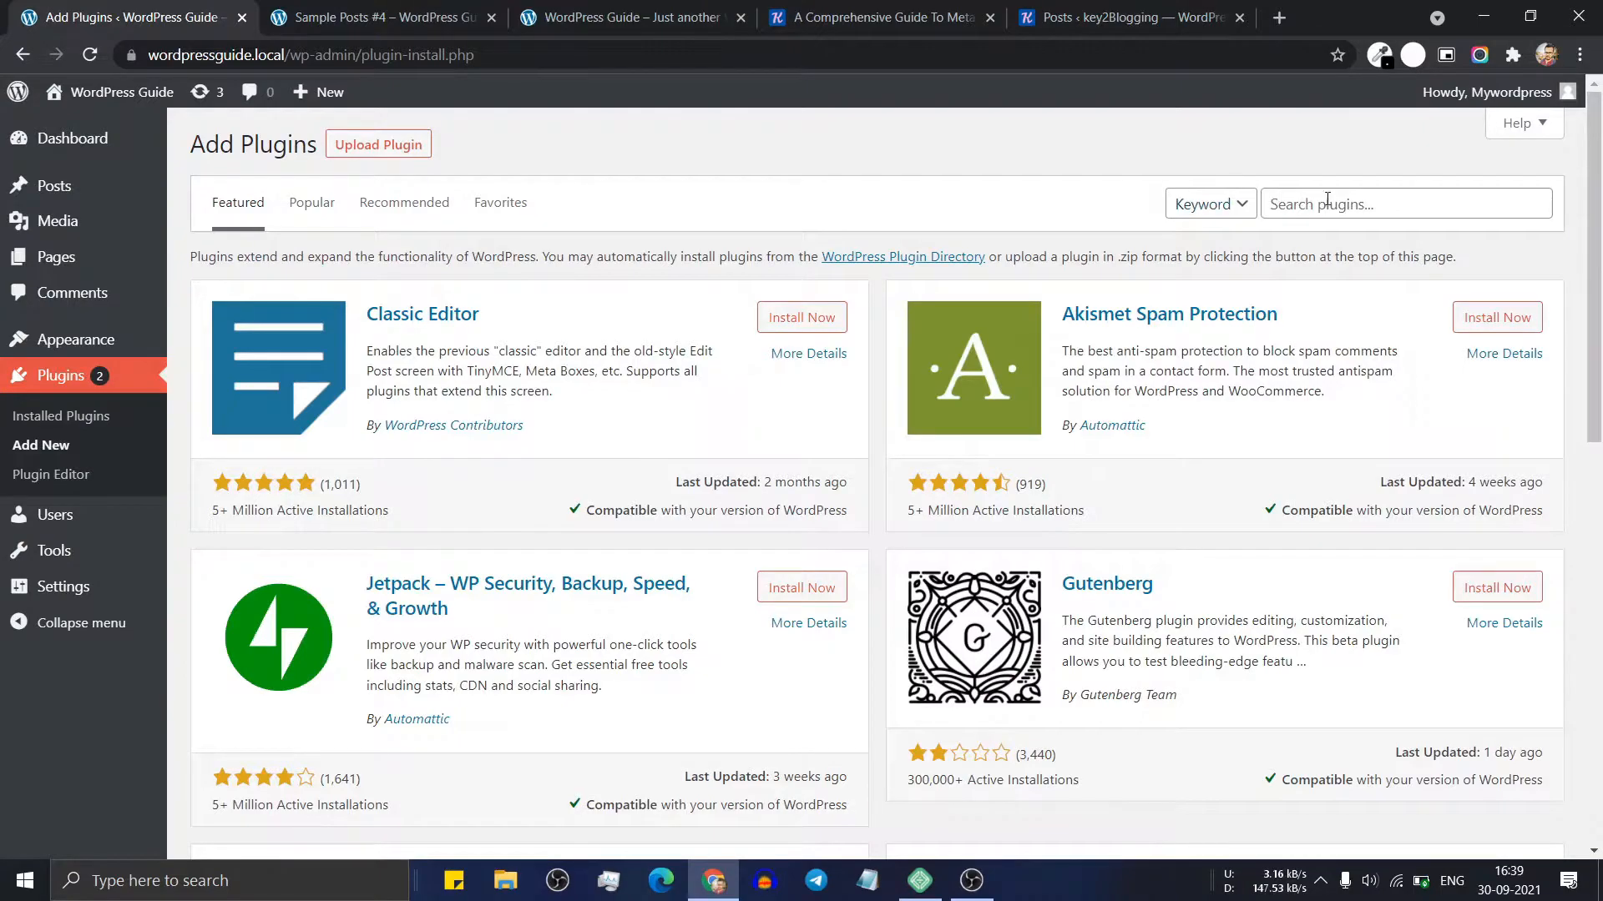
Search the plugin directory for "table of content"
click(1329, 201)
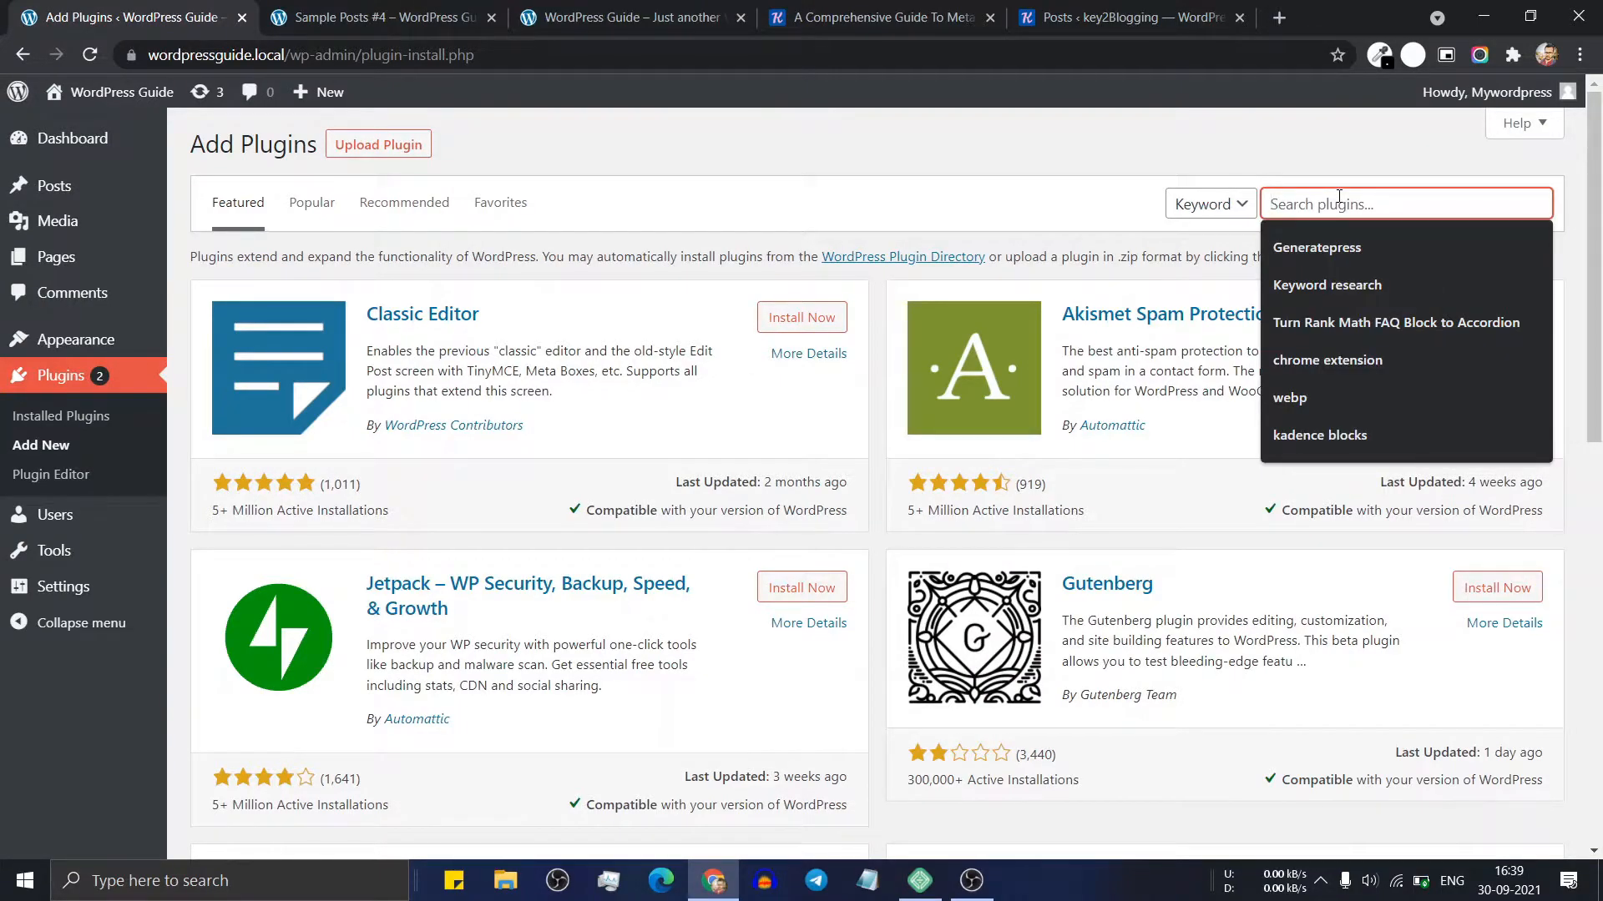
text(table o)
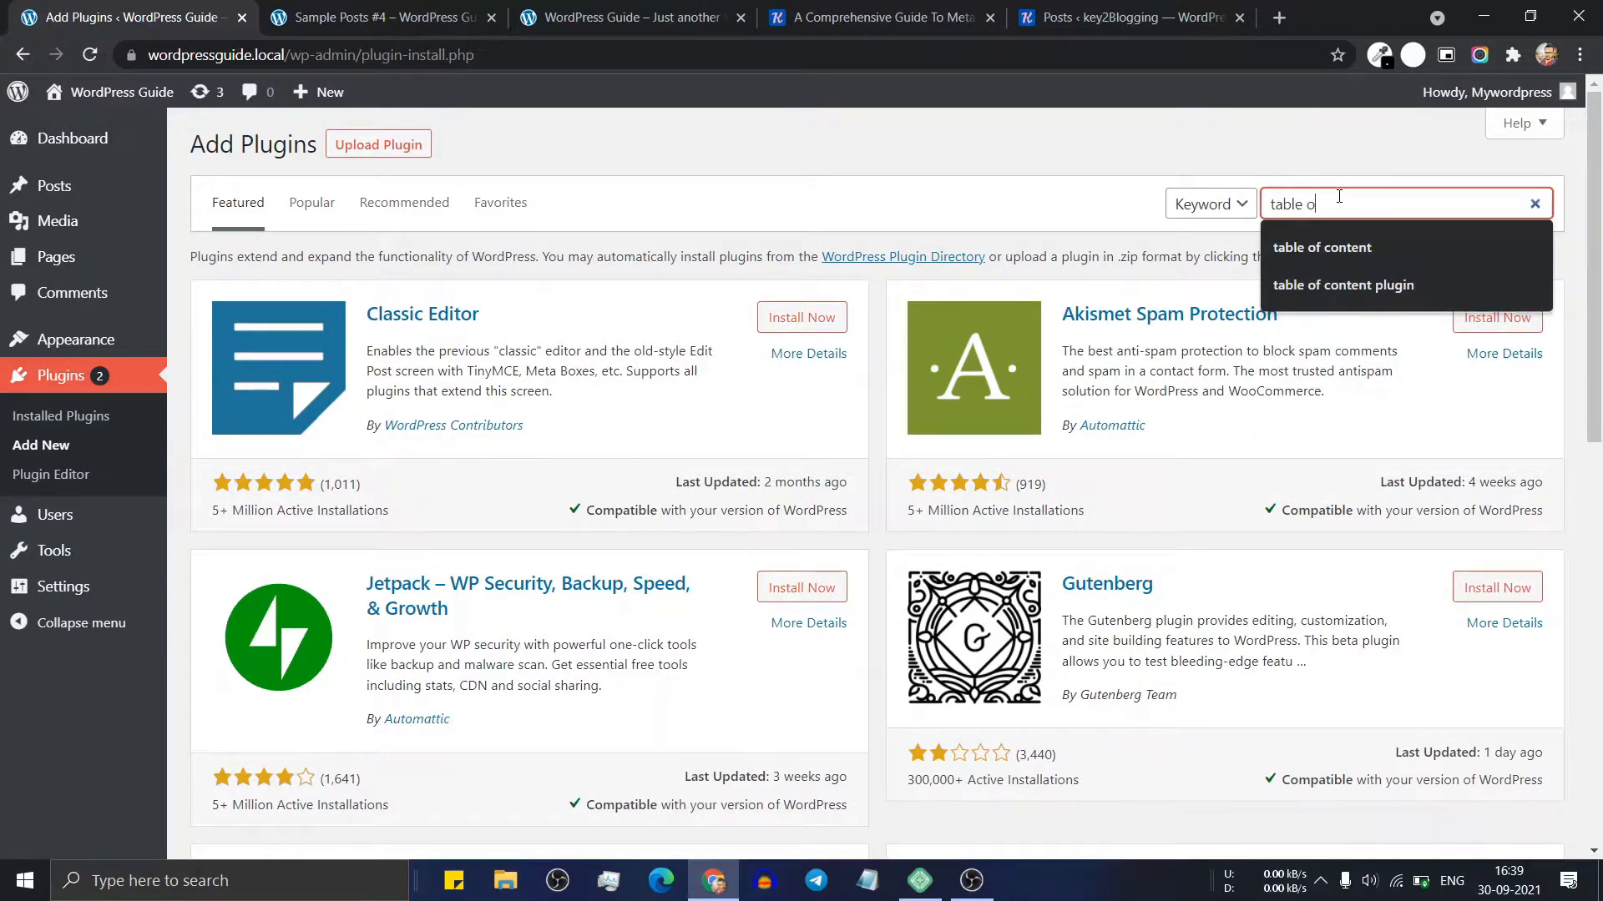
text(f)
key(Down)
key(Down)
key(Up)
key(Return)
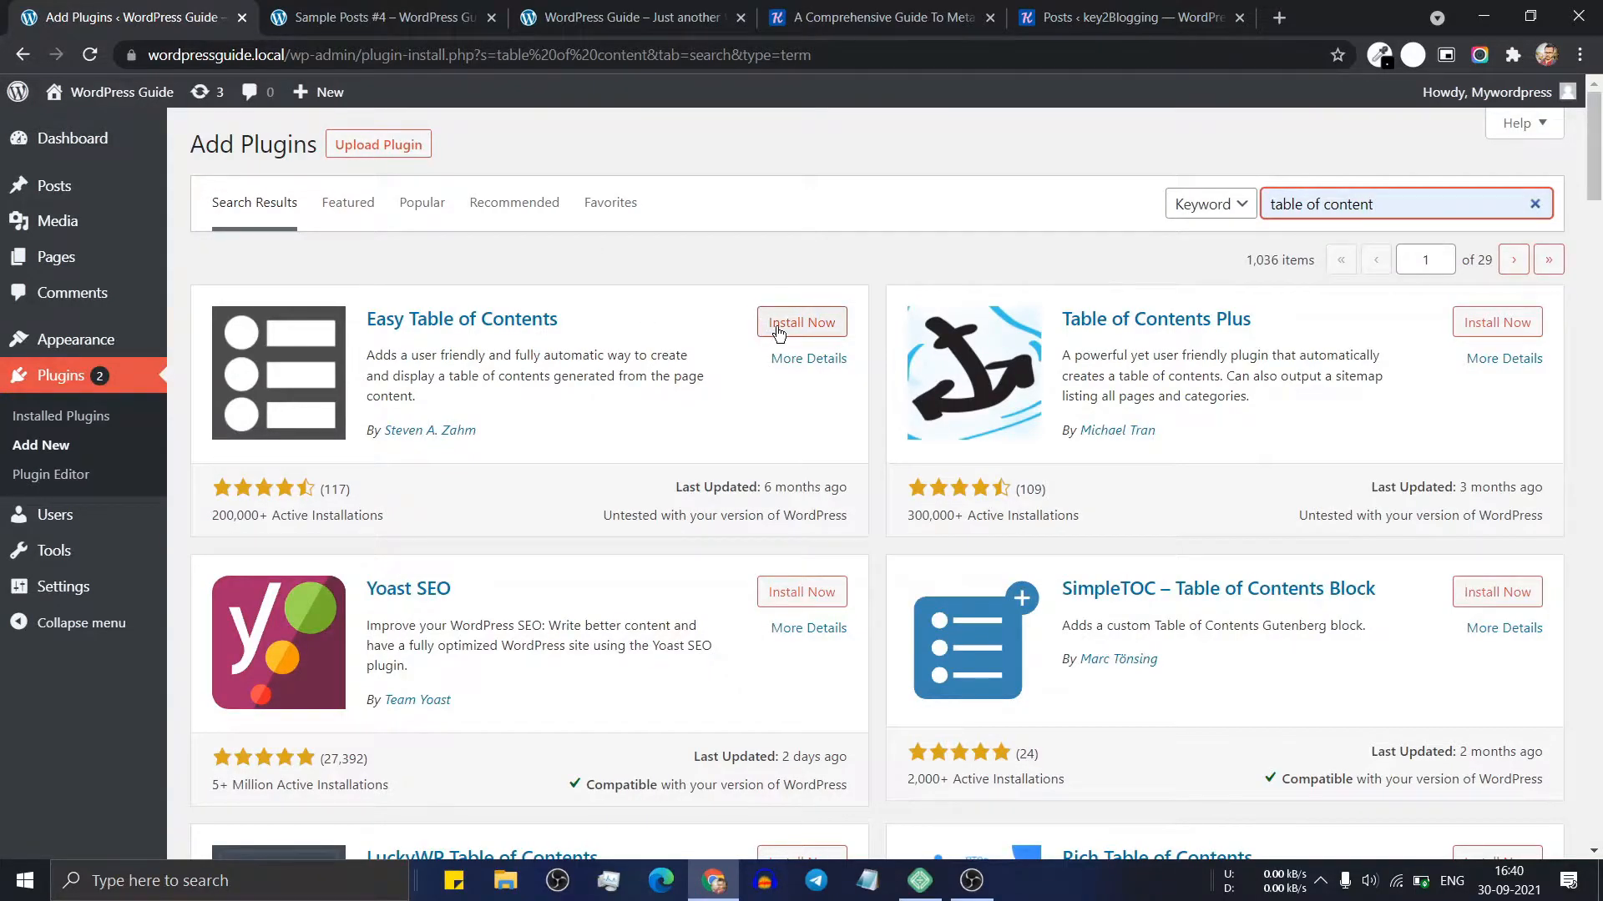
Install and activate the Easy Table of Contents plugin and open its settings
click(784, 331)
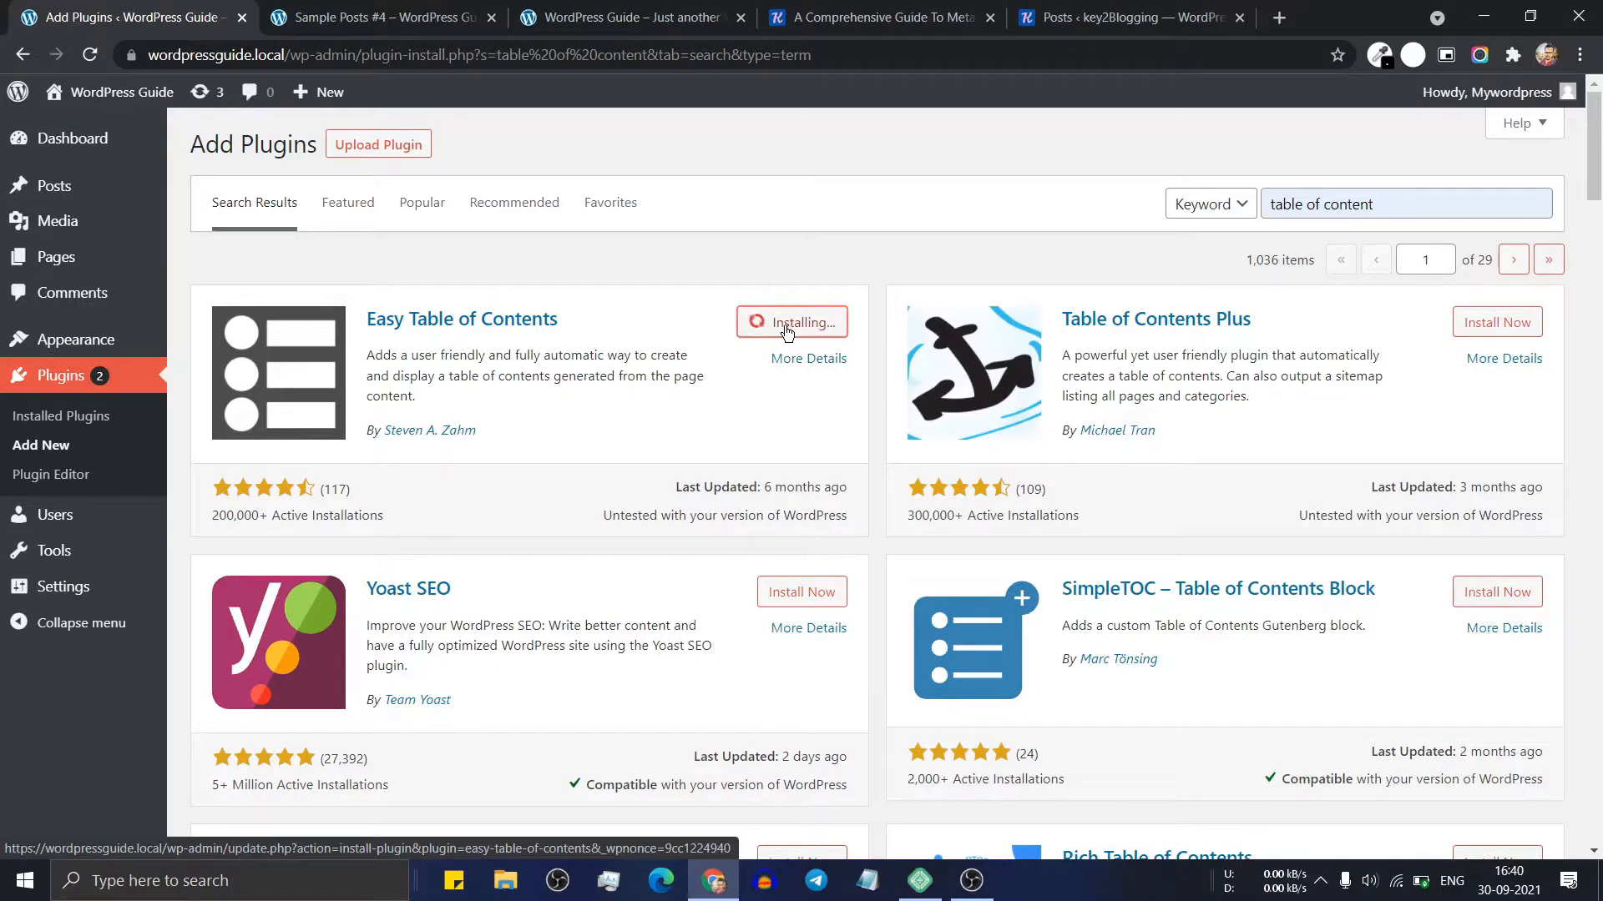
click(803, 332)
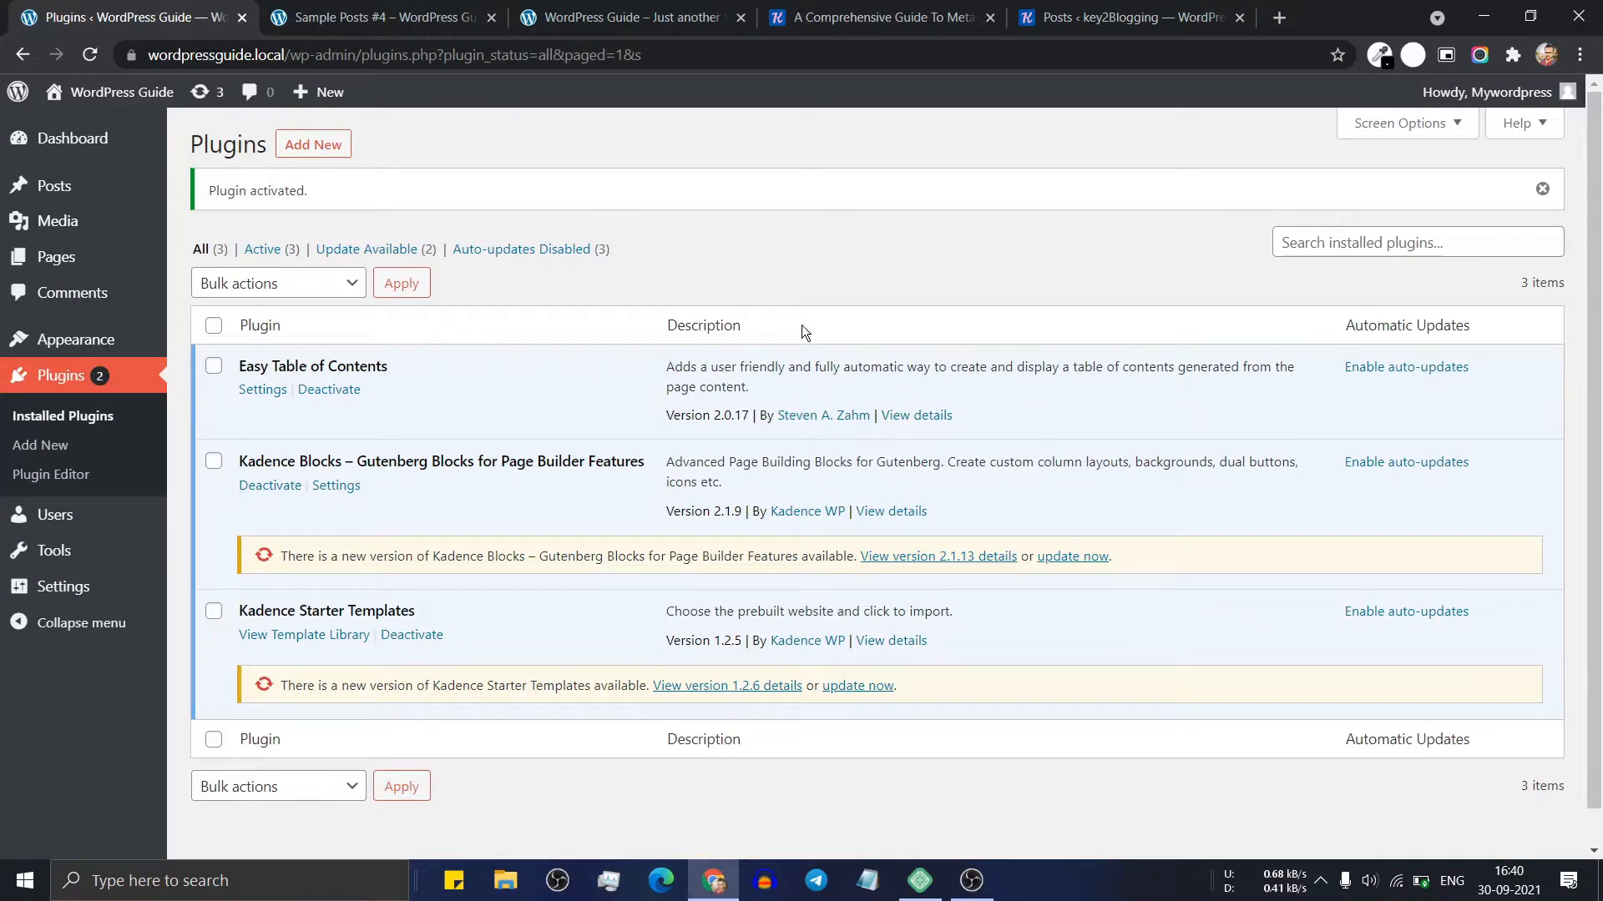
click(259, 393)
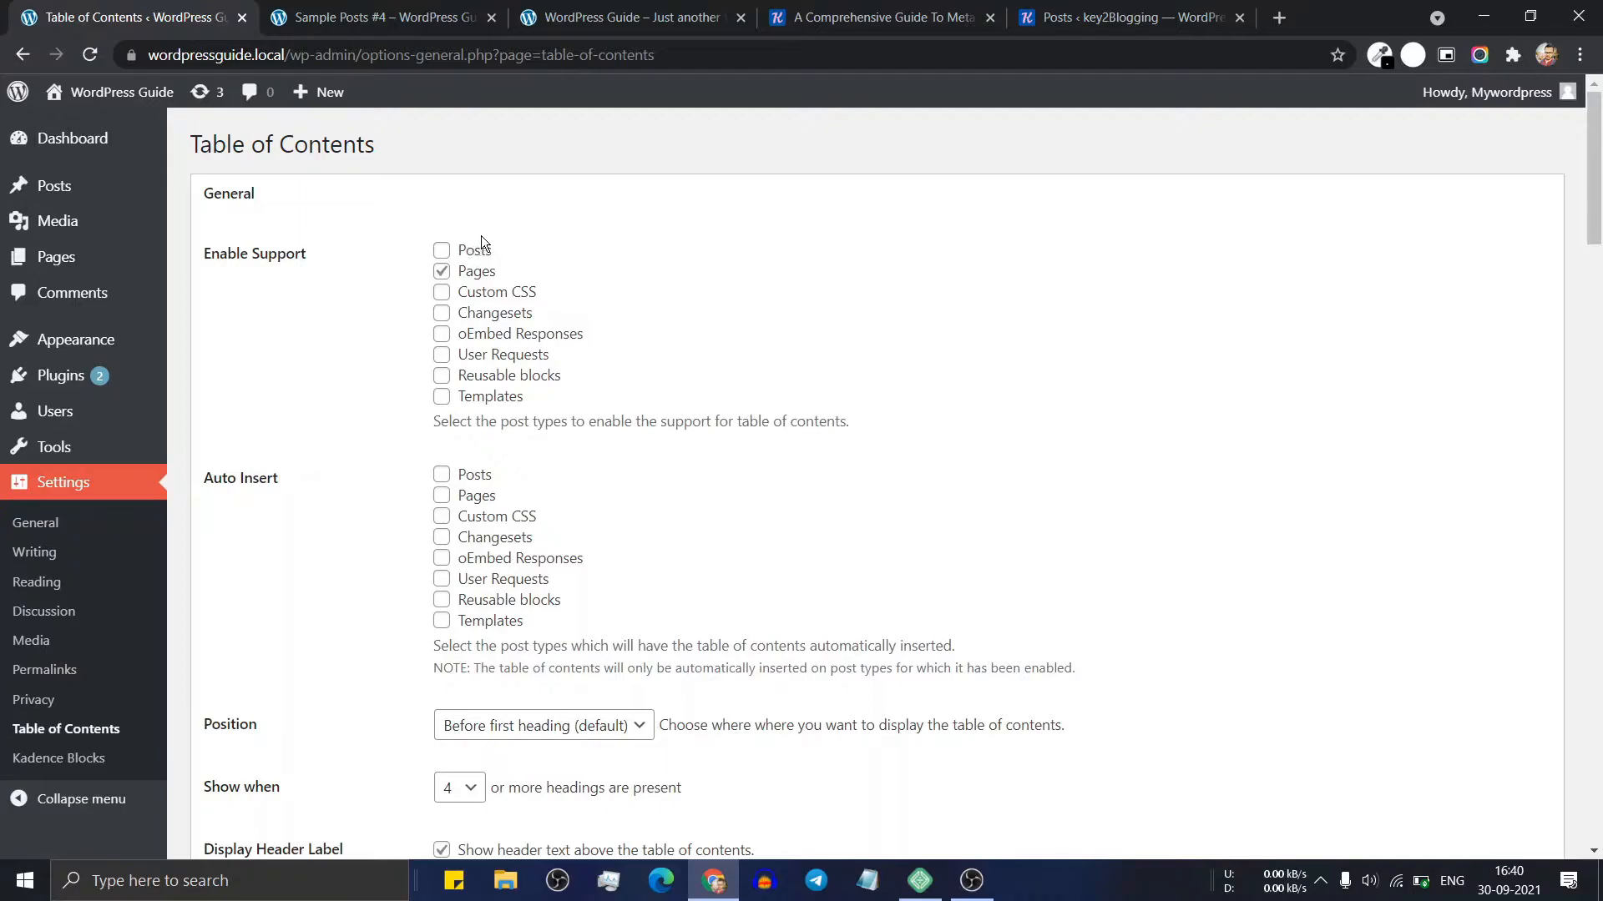
Enable table of contents support and automatic insertion for Posts
click(446, 253)
scroll(759, 406, down, 1)
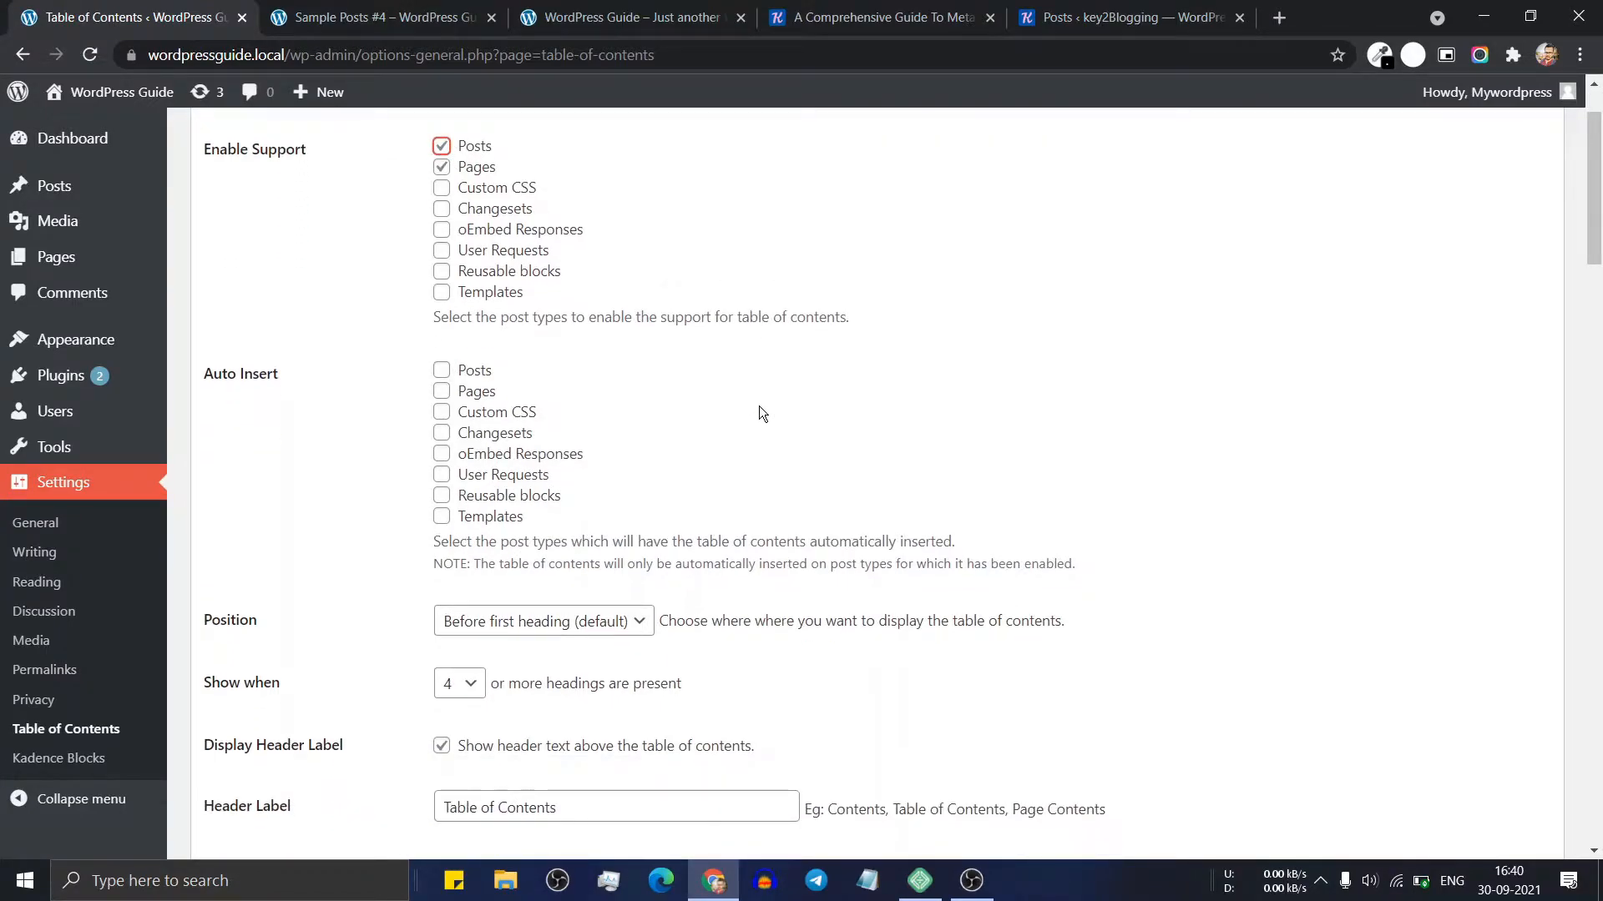
click(443, 372)
Try 2 as the minimum number of headings for showing the table of contents, and set it back to 4
scroll(860, 374, down, 4)
scroll(834, 334, down, 3)
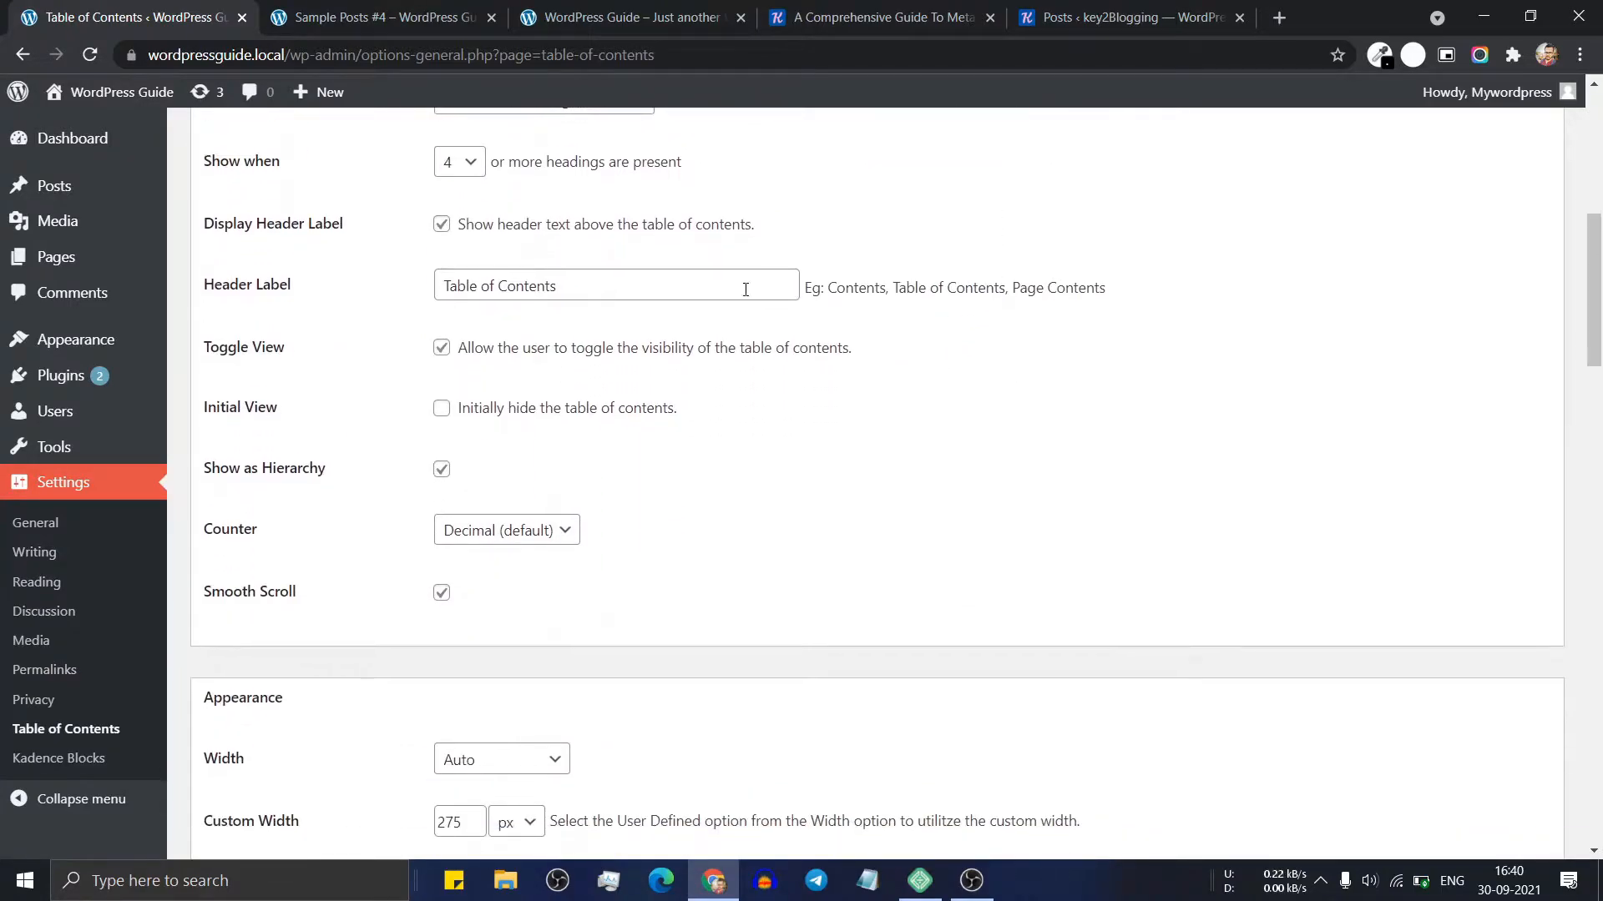
scroll(596, 393, up, 3)
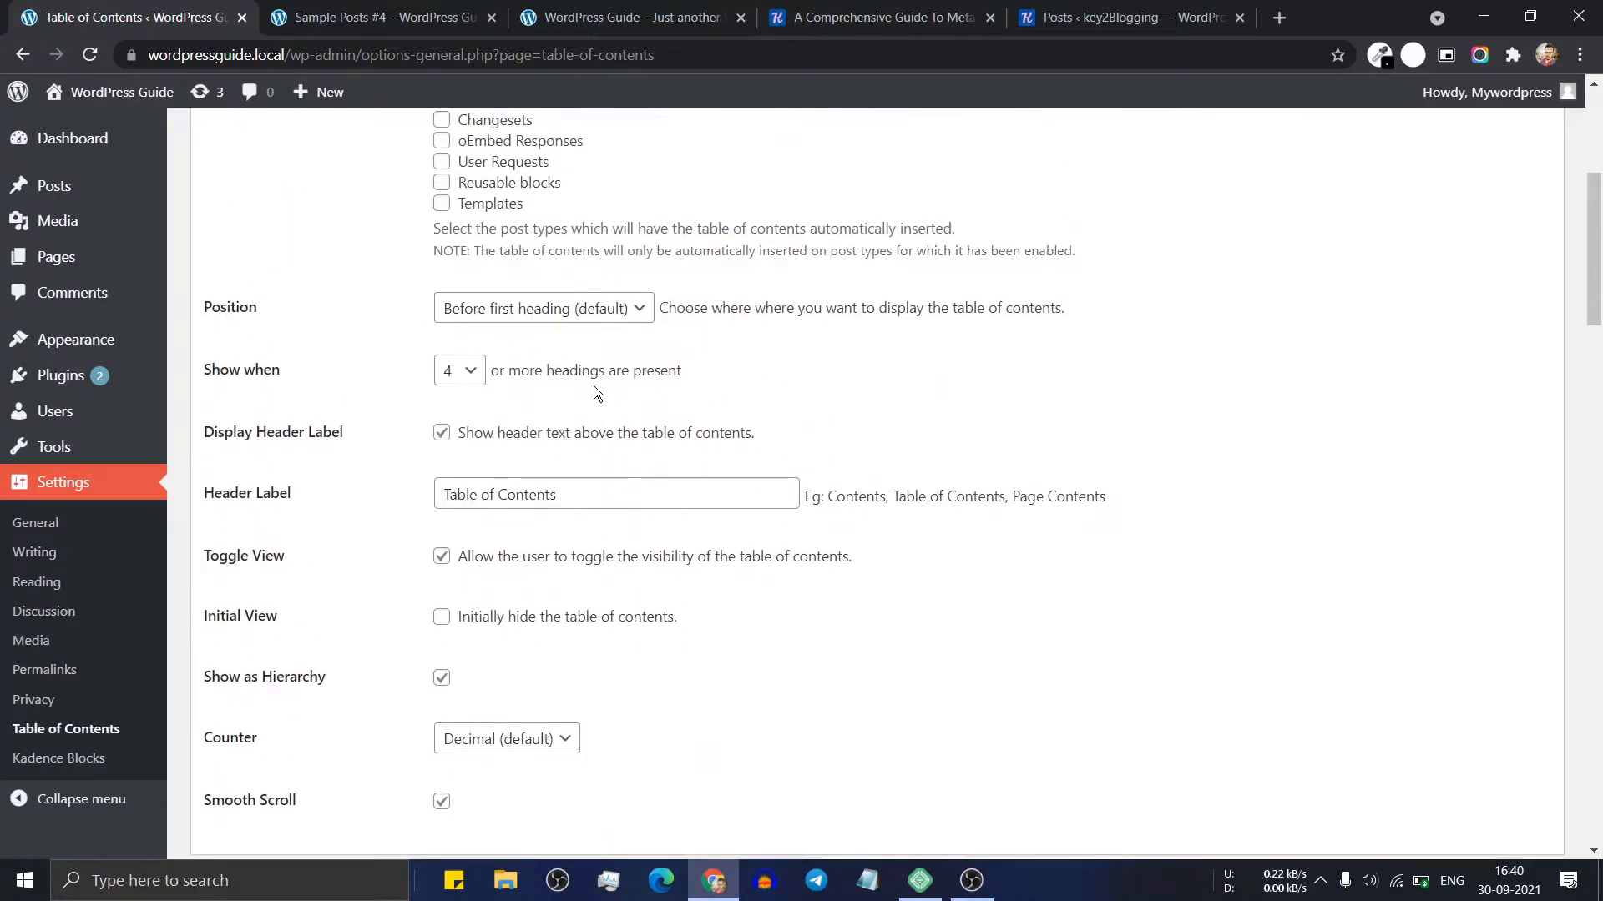
click(463, 375)
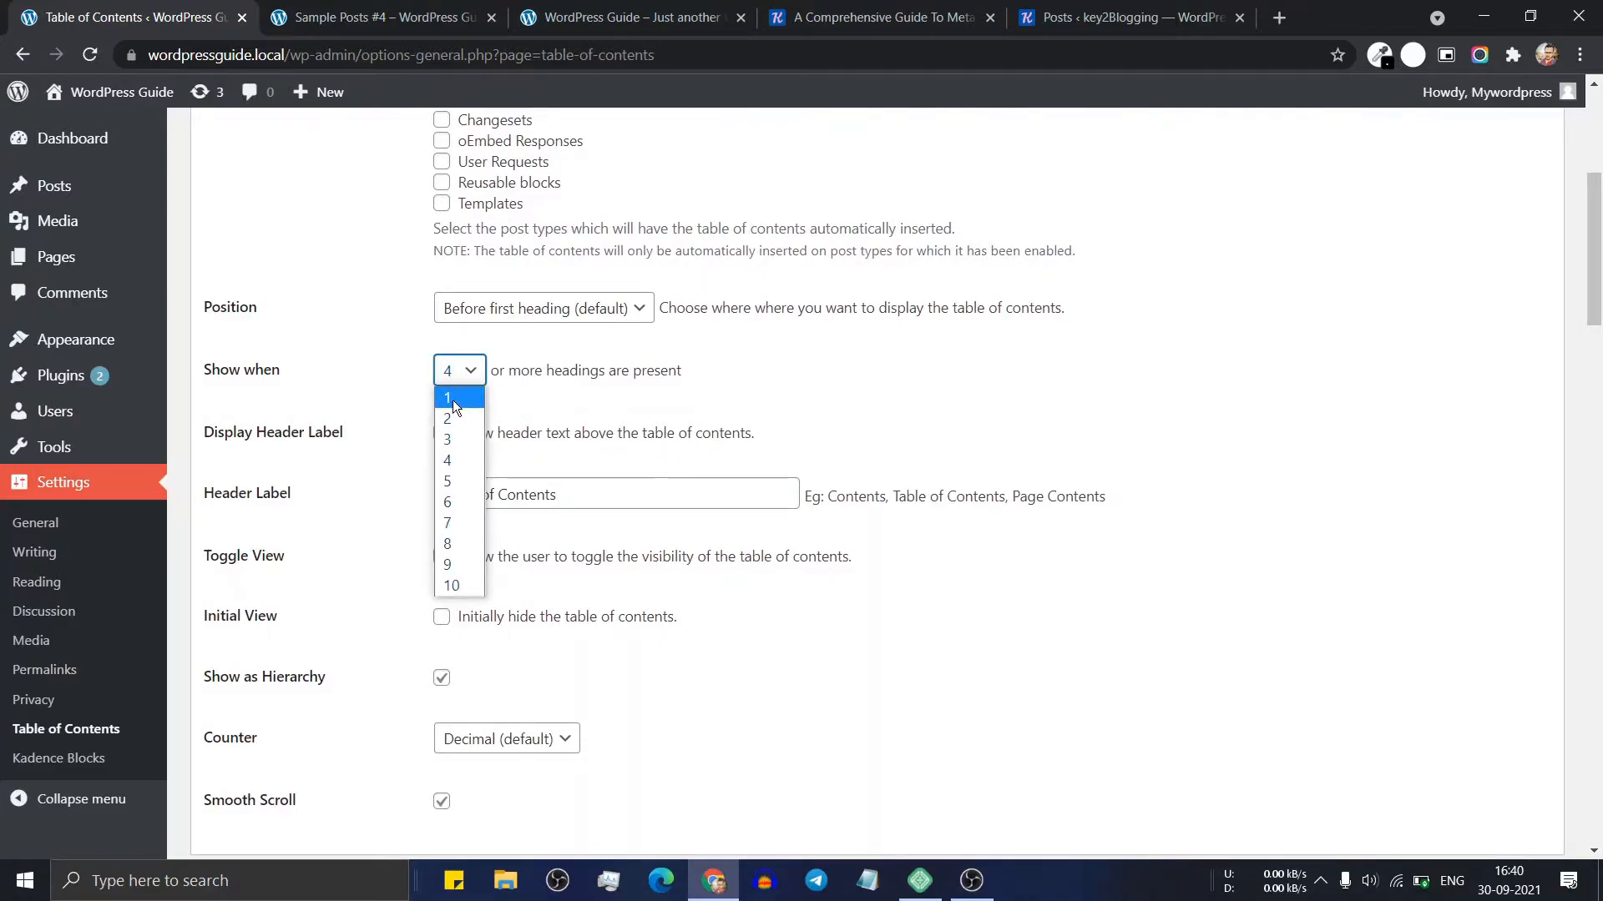
click(453, 420)
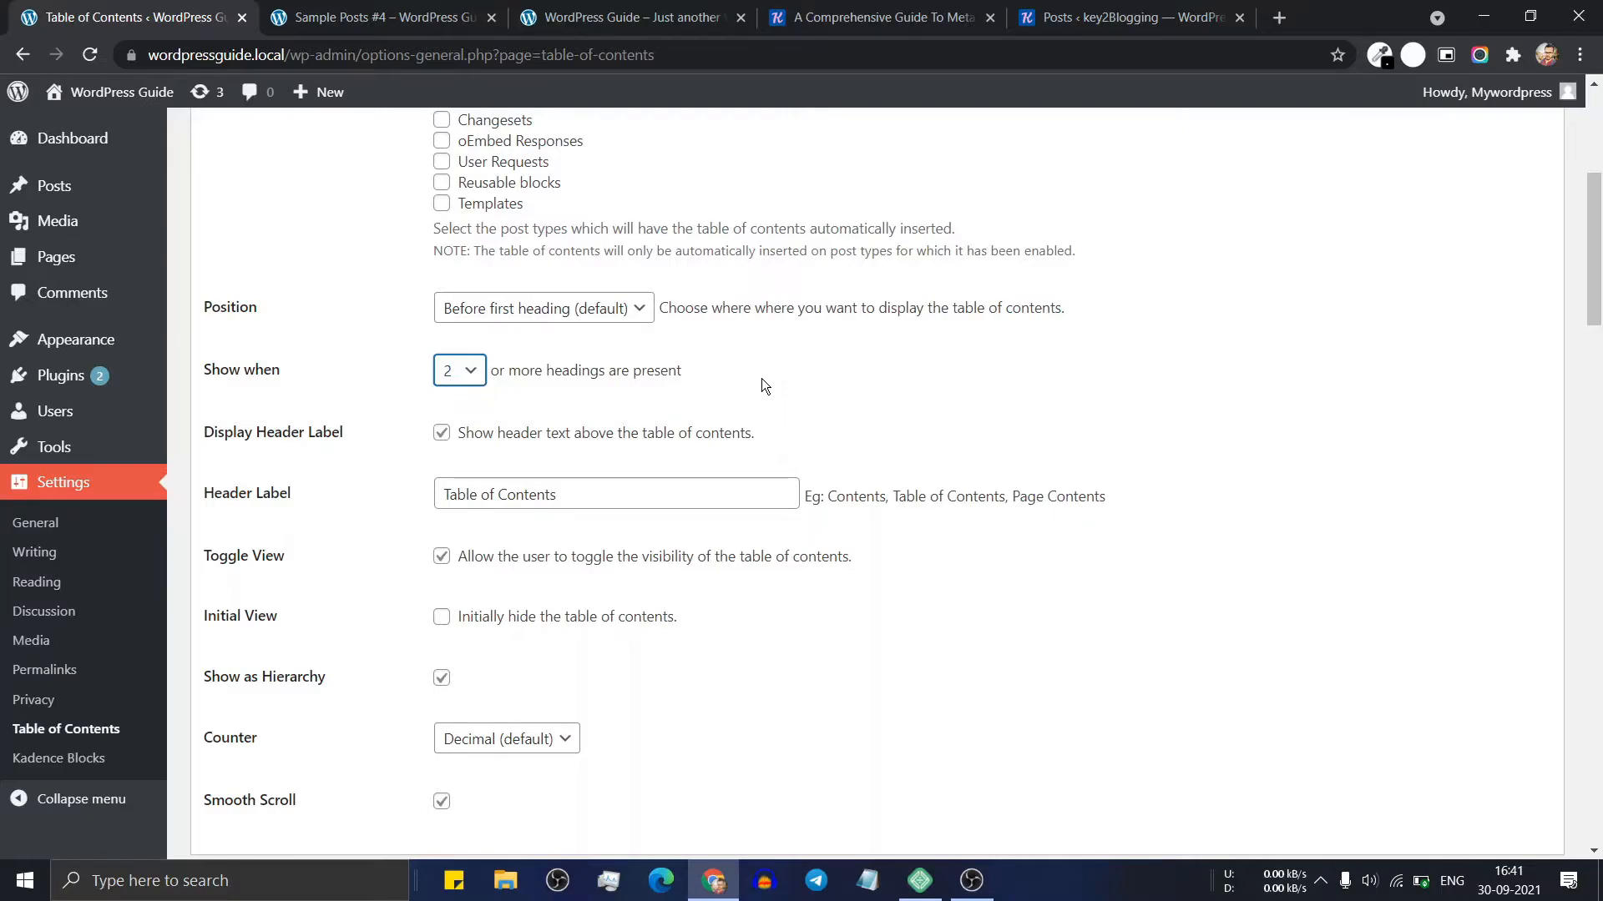
click(459, 373)
click(474, 462)
Review the remaining appearance and advanced options of the table of contents and save the settings
scroll(722, 450, down, 1)
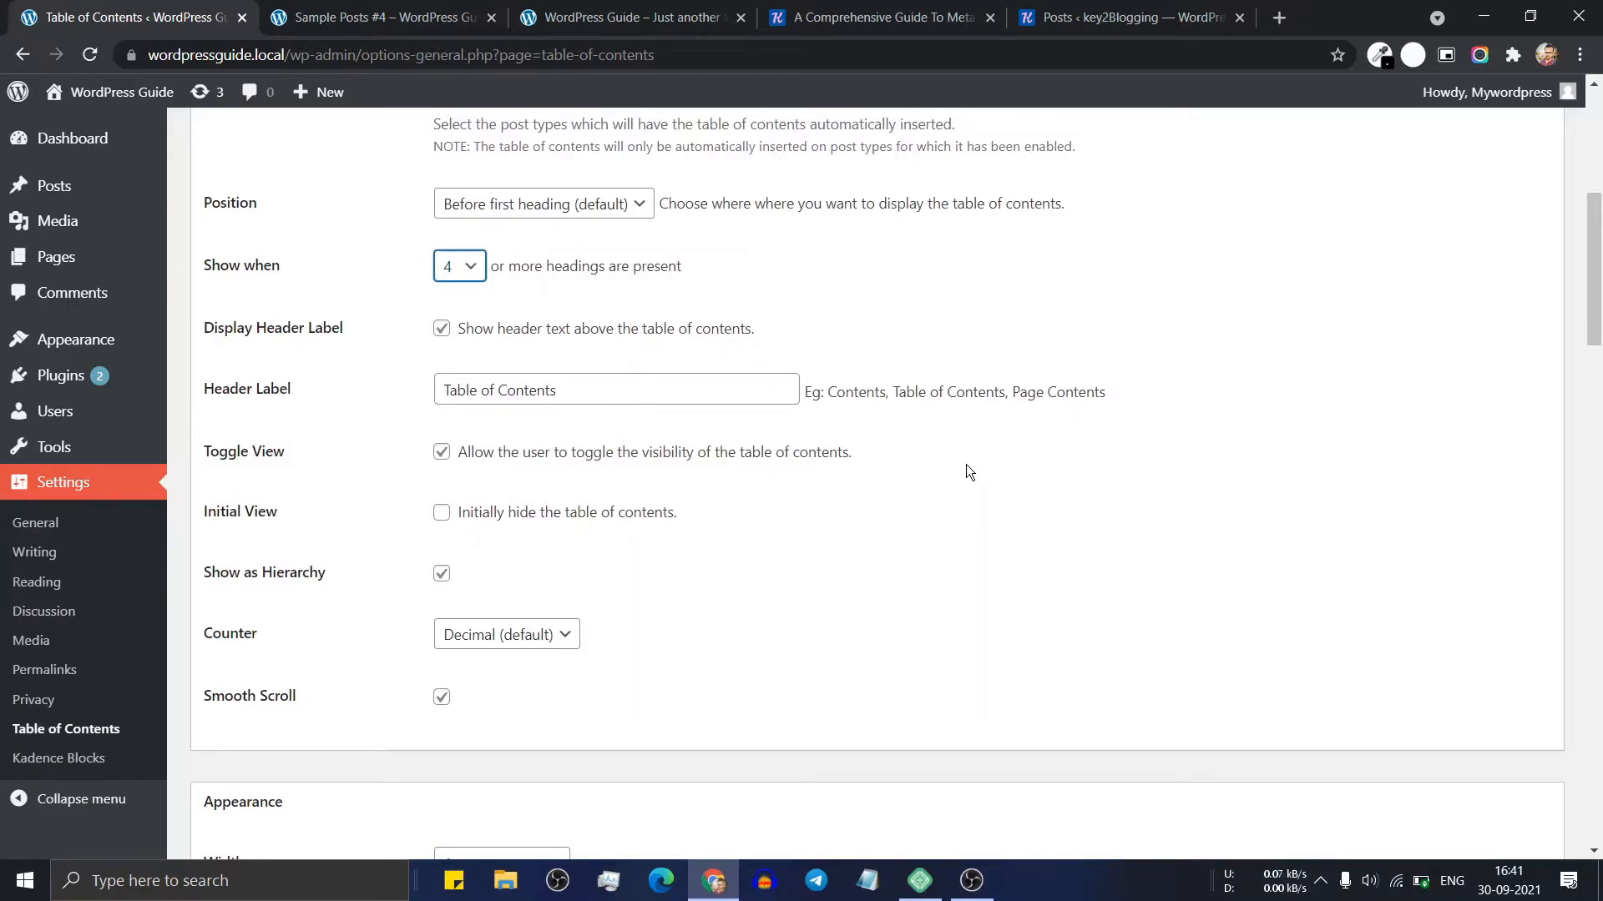
scroll(978, 500, down, 6)
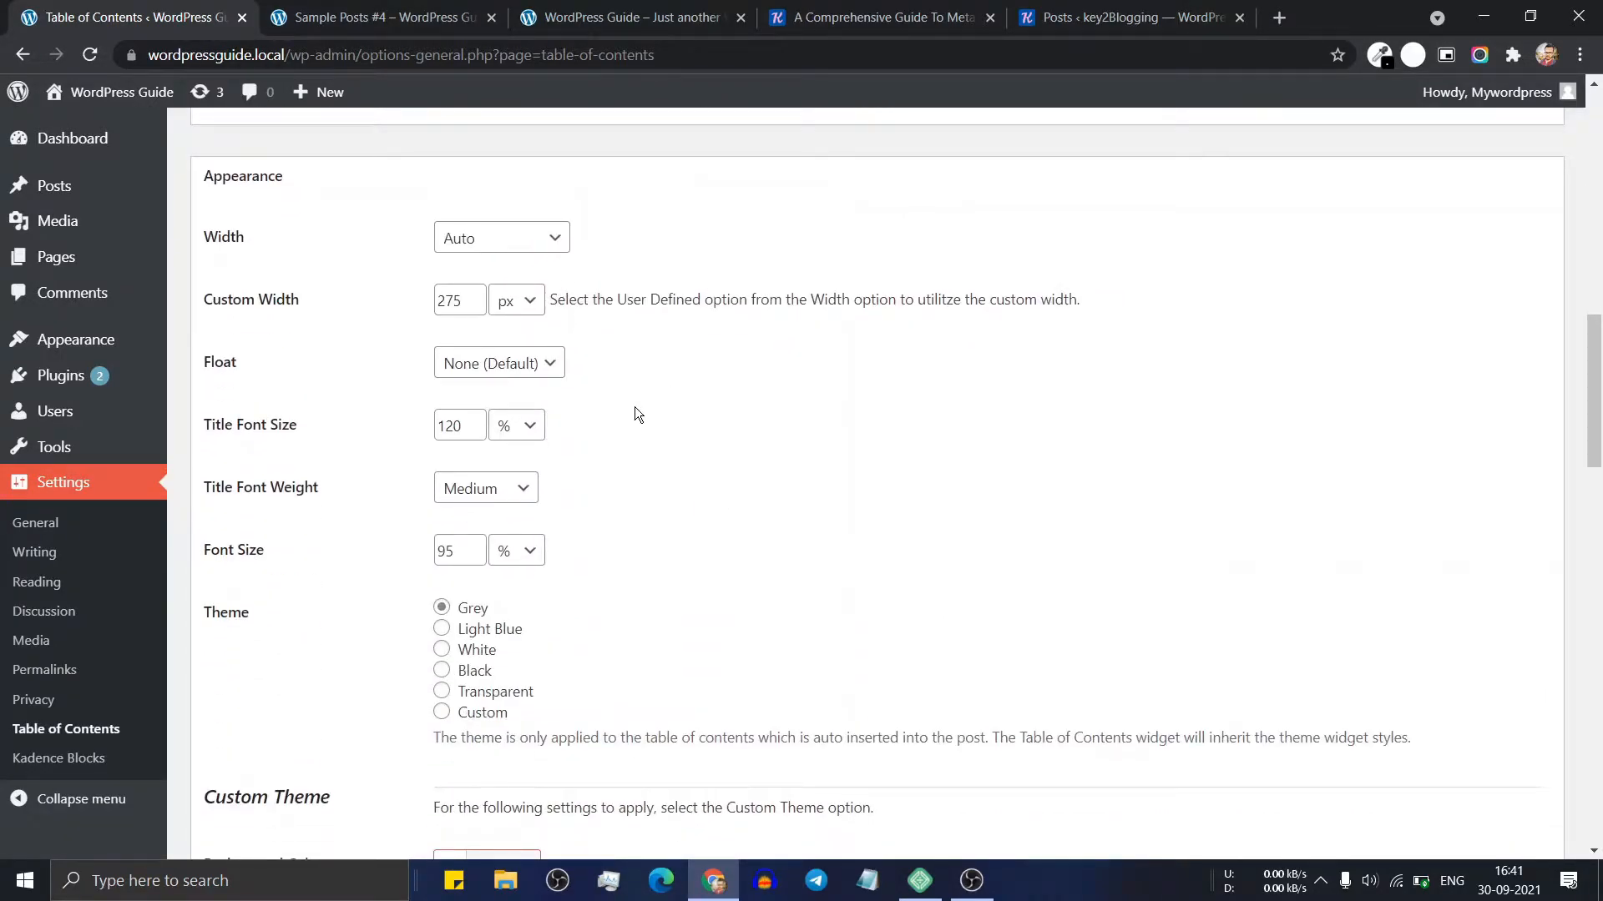
scroll(671, 494, down, 3)
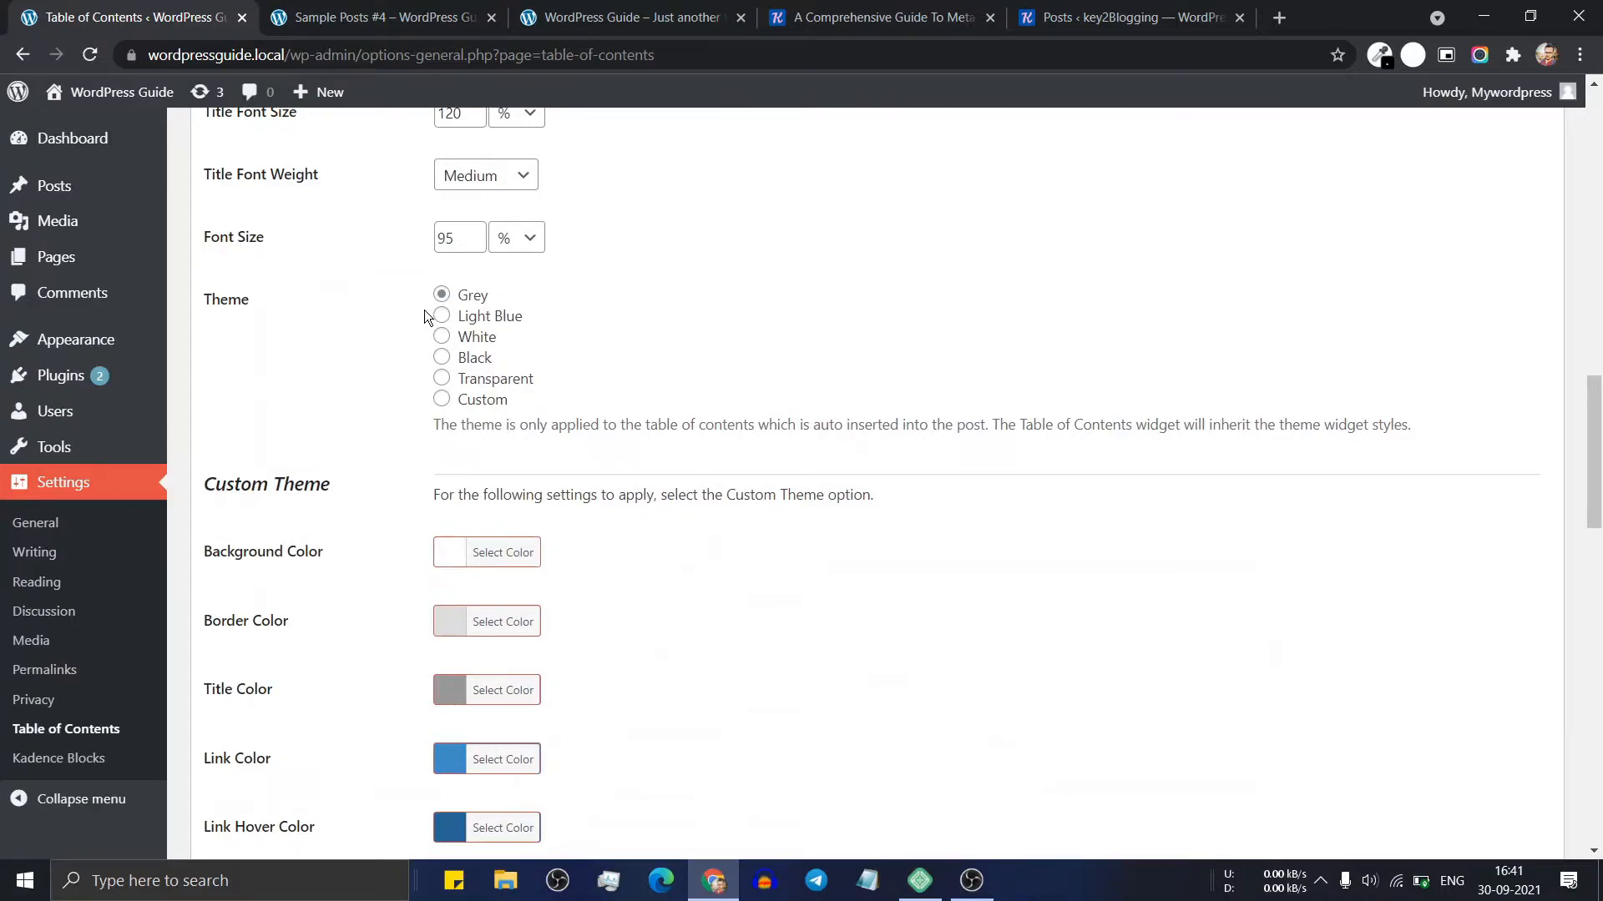
scroll(727, 529, down, 15)
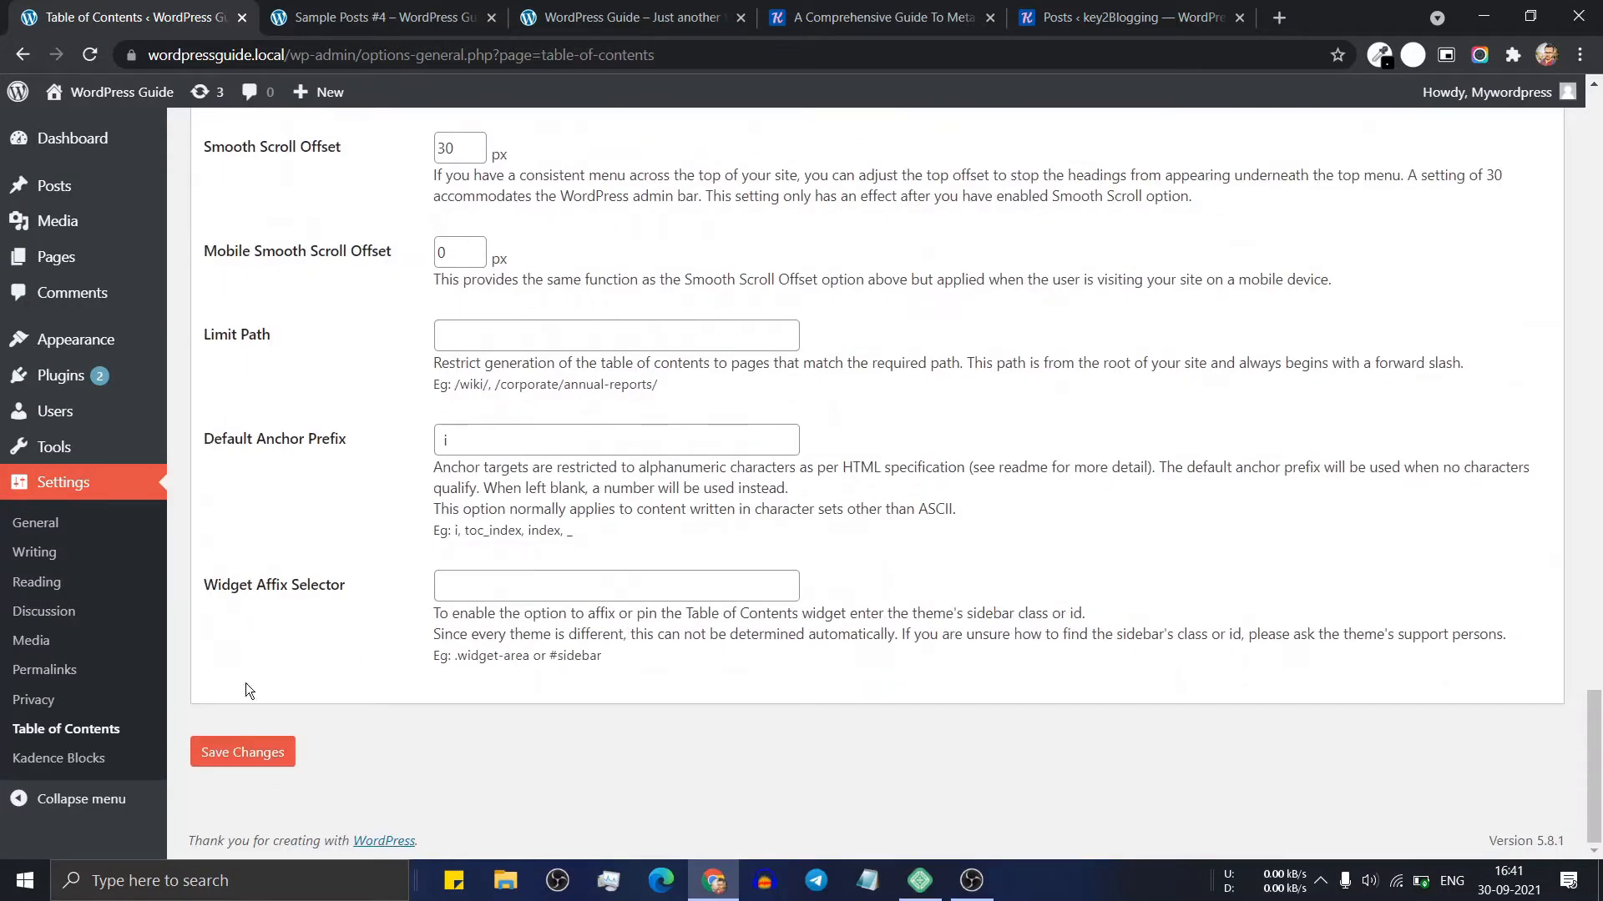
click(242, 753)
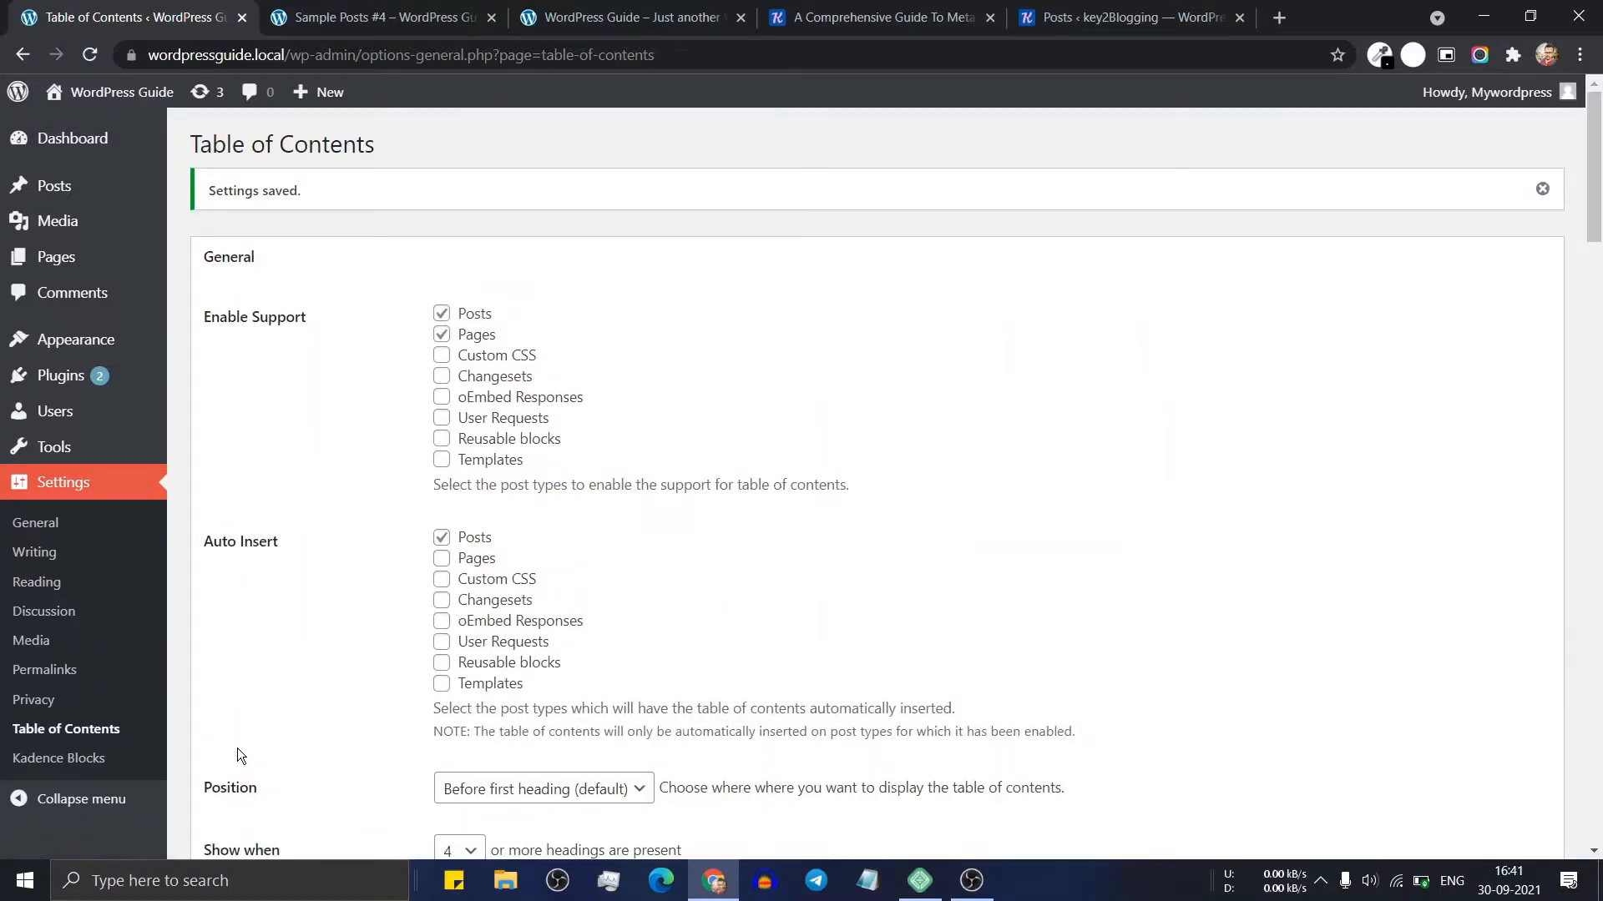
Reload the published Sample Posts #4 page and check it for an automatically inserted table of contents
click(438, 18)
click(90, 55)
drag(1598, 159, 1600, 294)
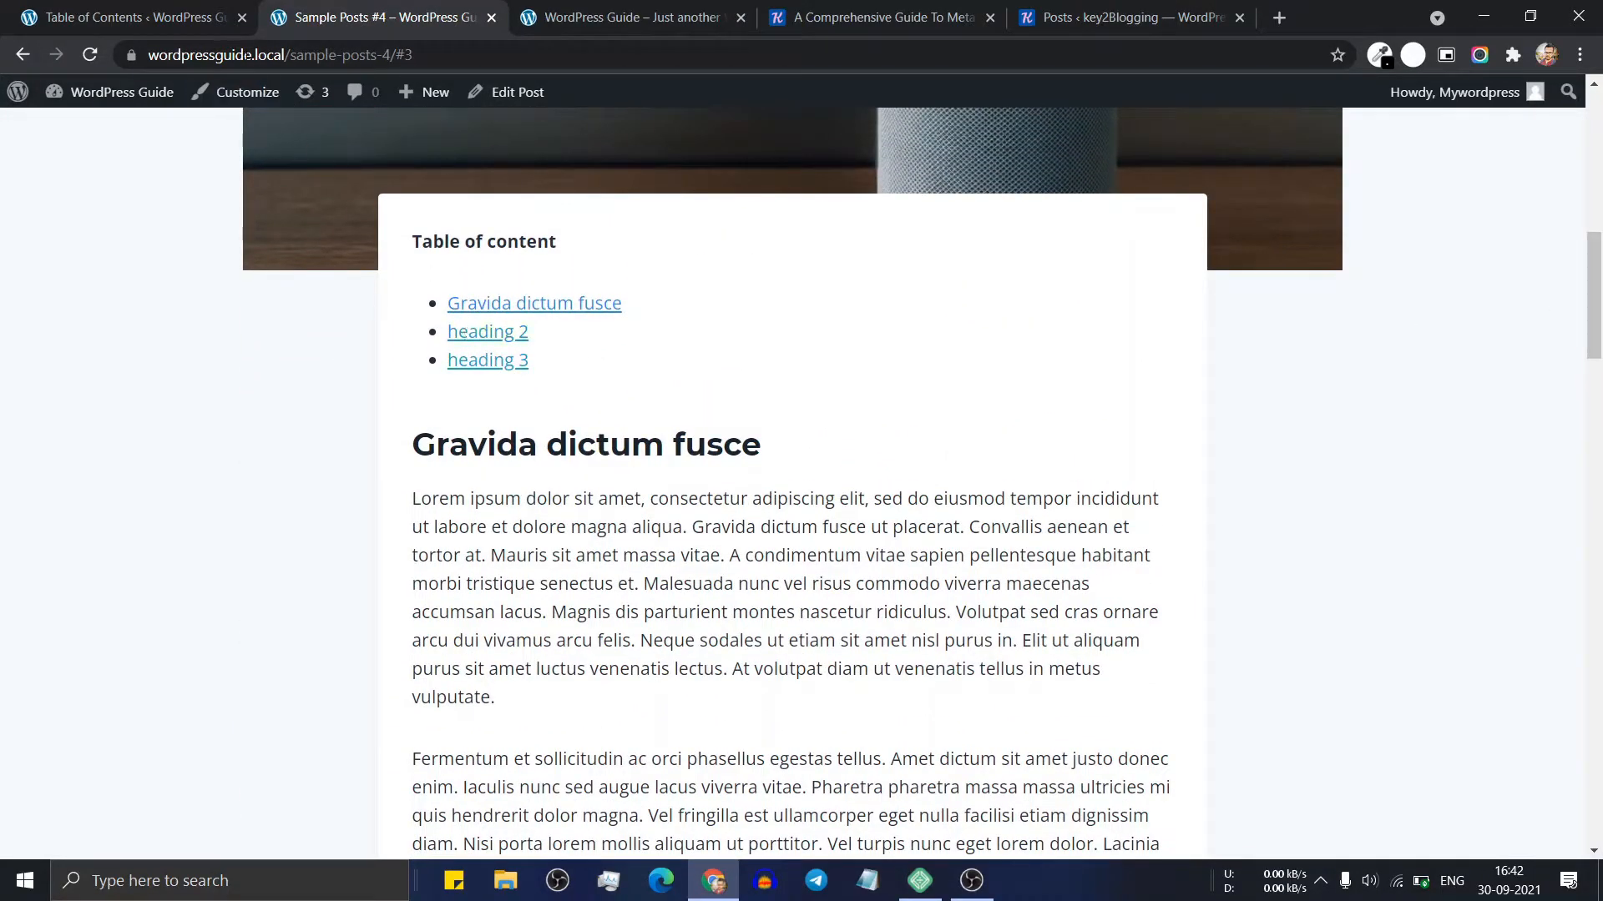
Set the table of contents to show when 2 or more headings are present and save the settings
click(133, 10)
click(464, 335)
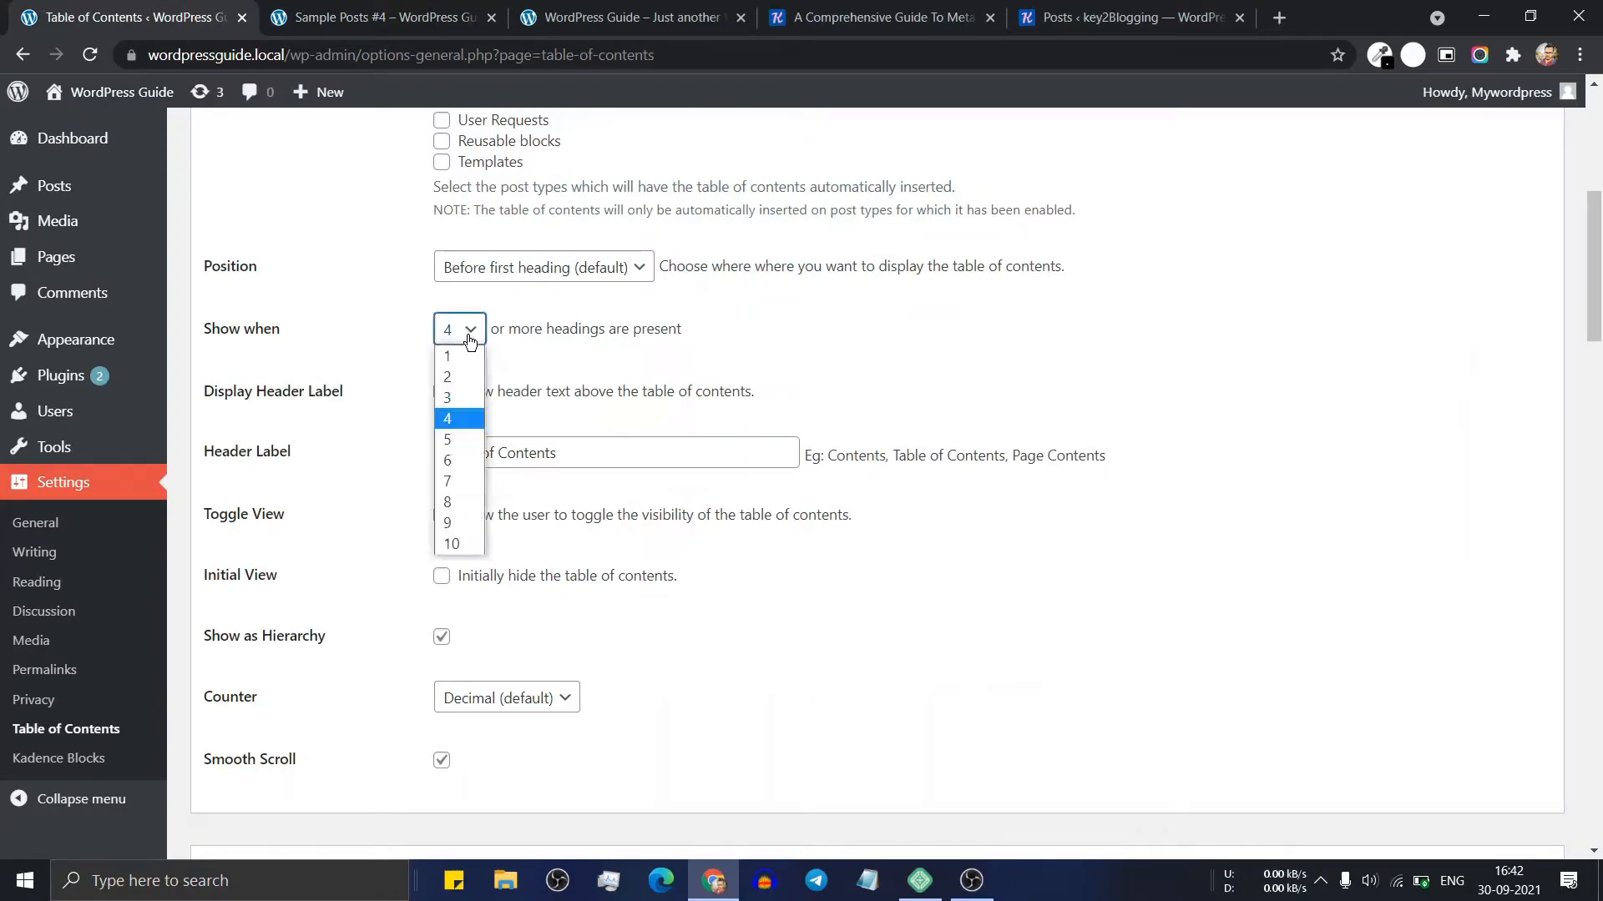
click(464, 373)
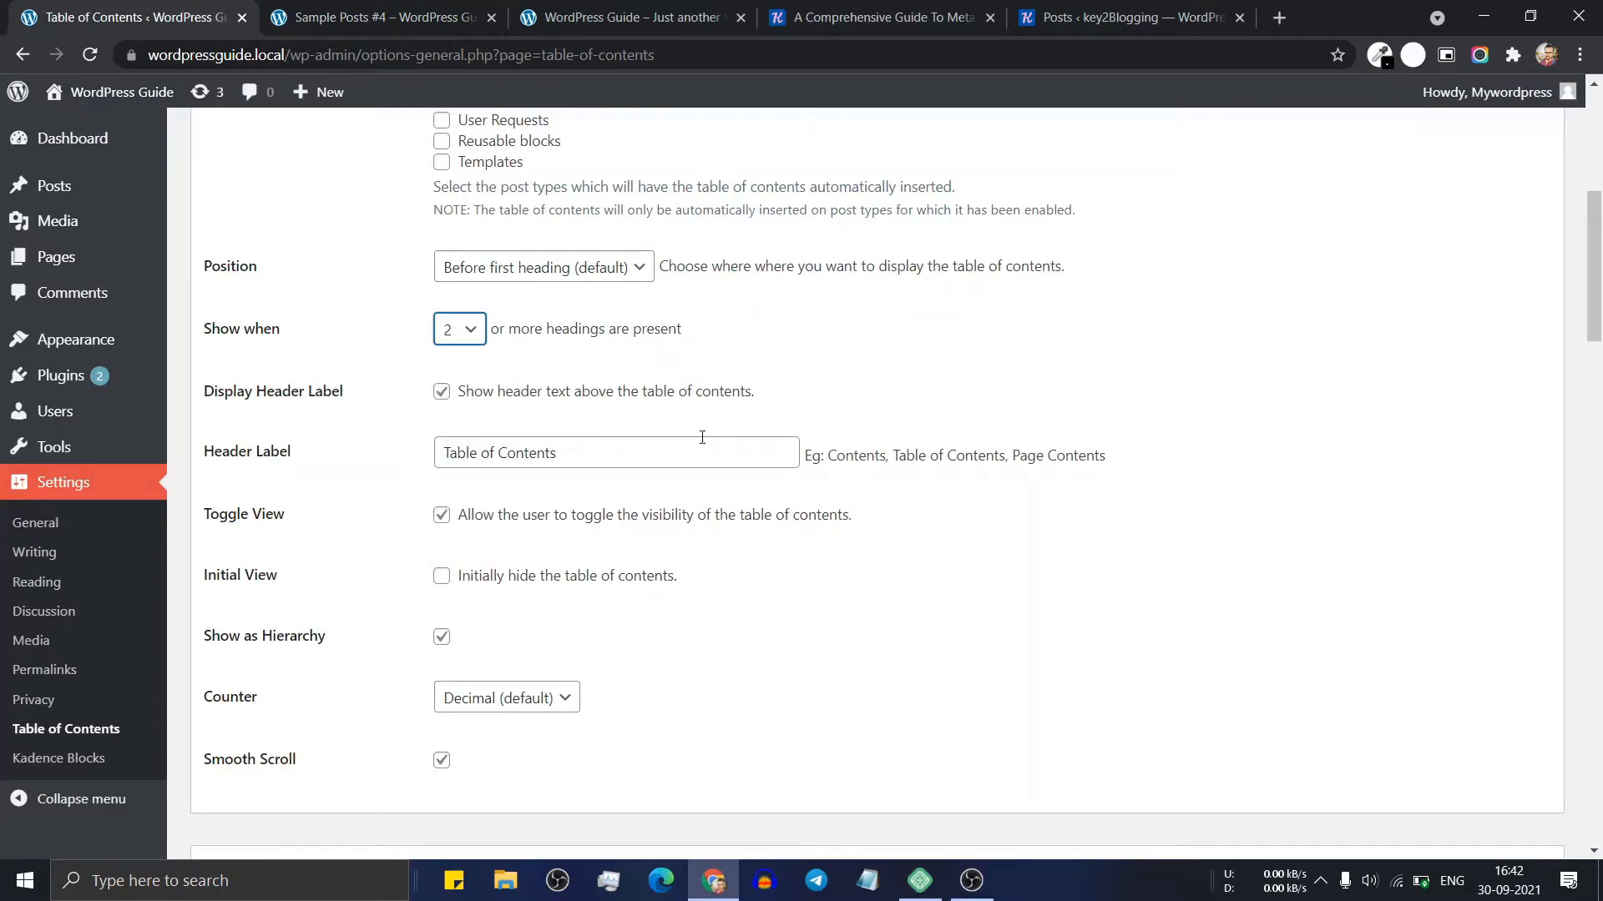
drag(1598, 271, 1594, 768)
click(211, 750)
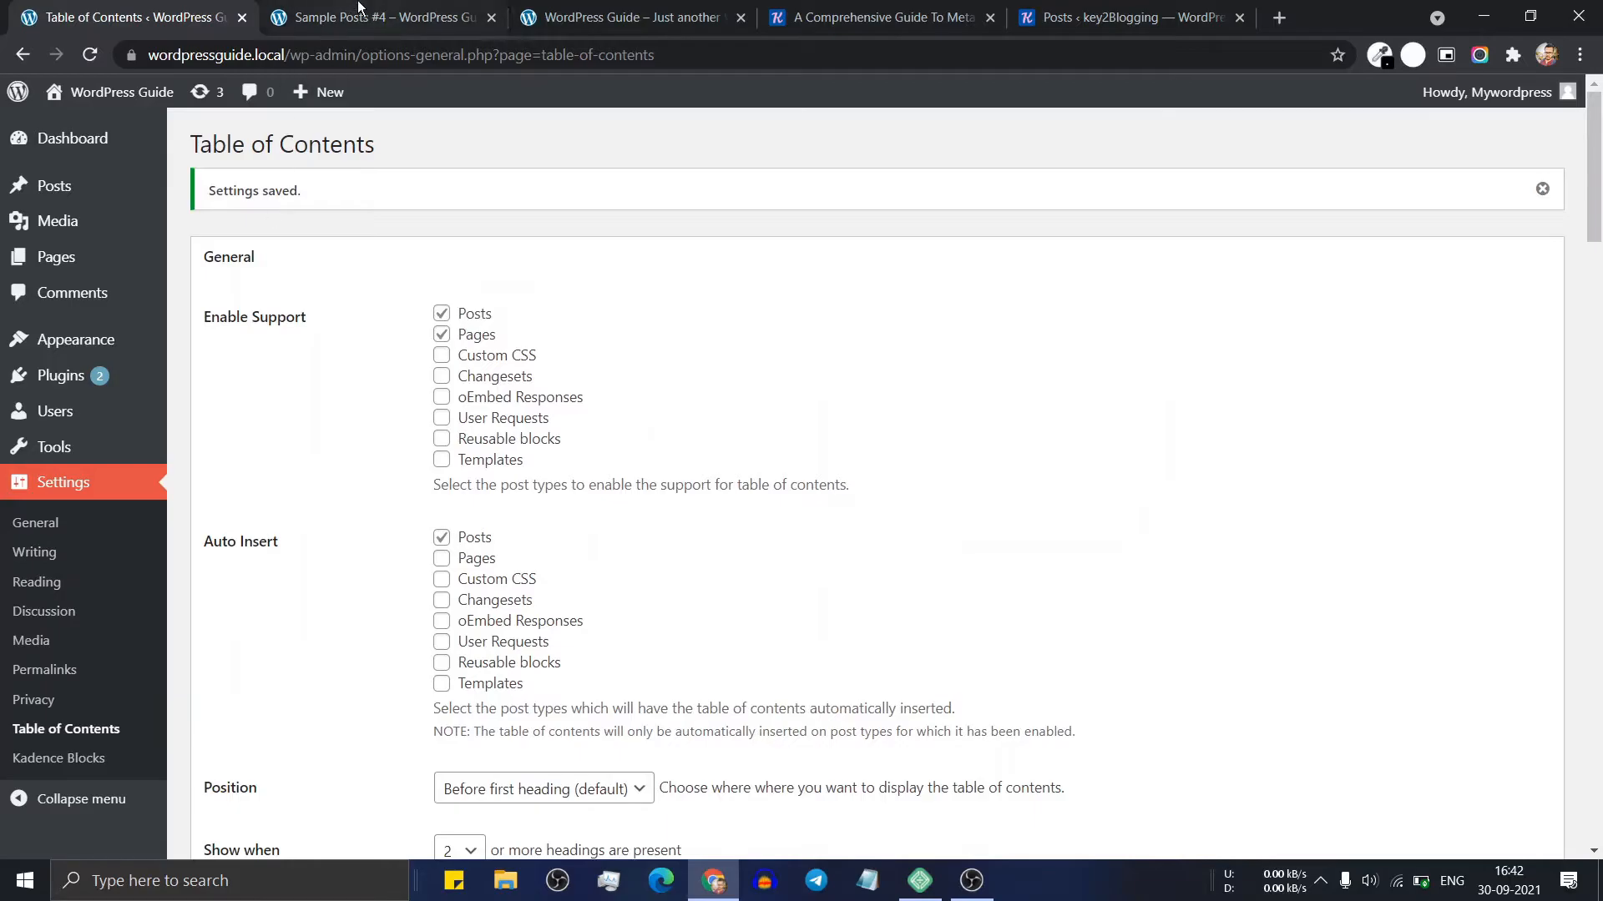
Reload the published Sample Posts #4 page, examine the generated table of contents and test one of its heading links
click(359, 10)
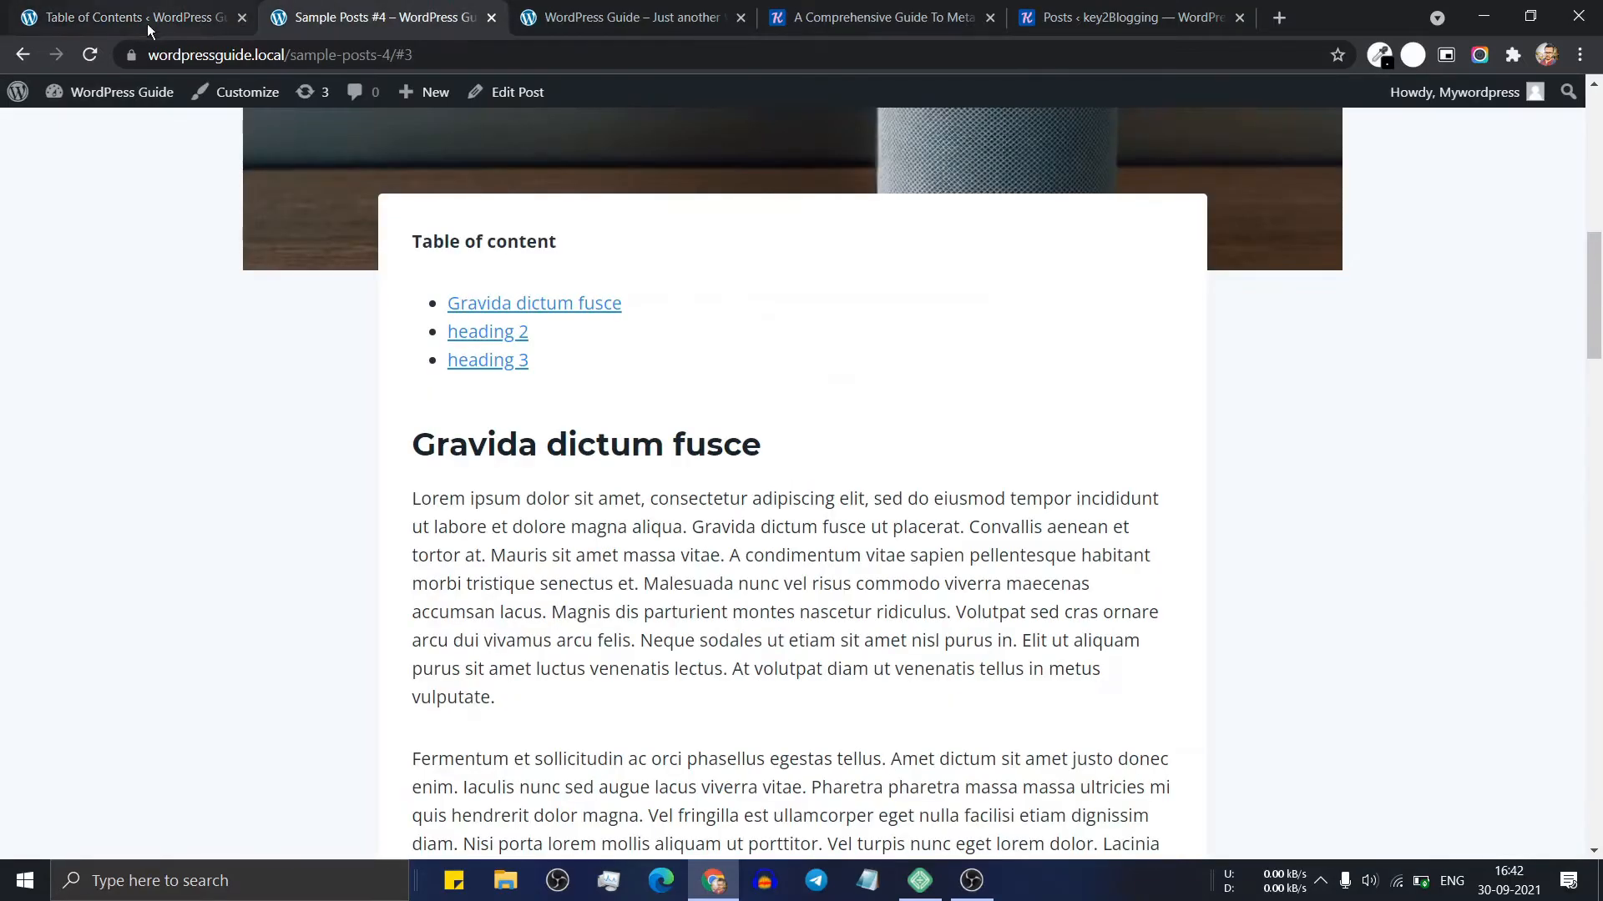
click(91, 55)
scroll(828, 282, up, 9)
scroll(592, 309, up, 5)
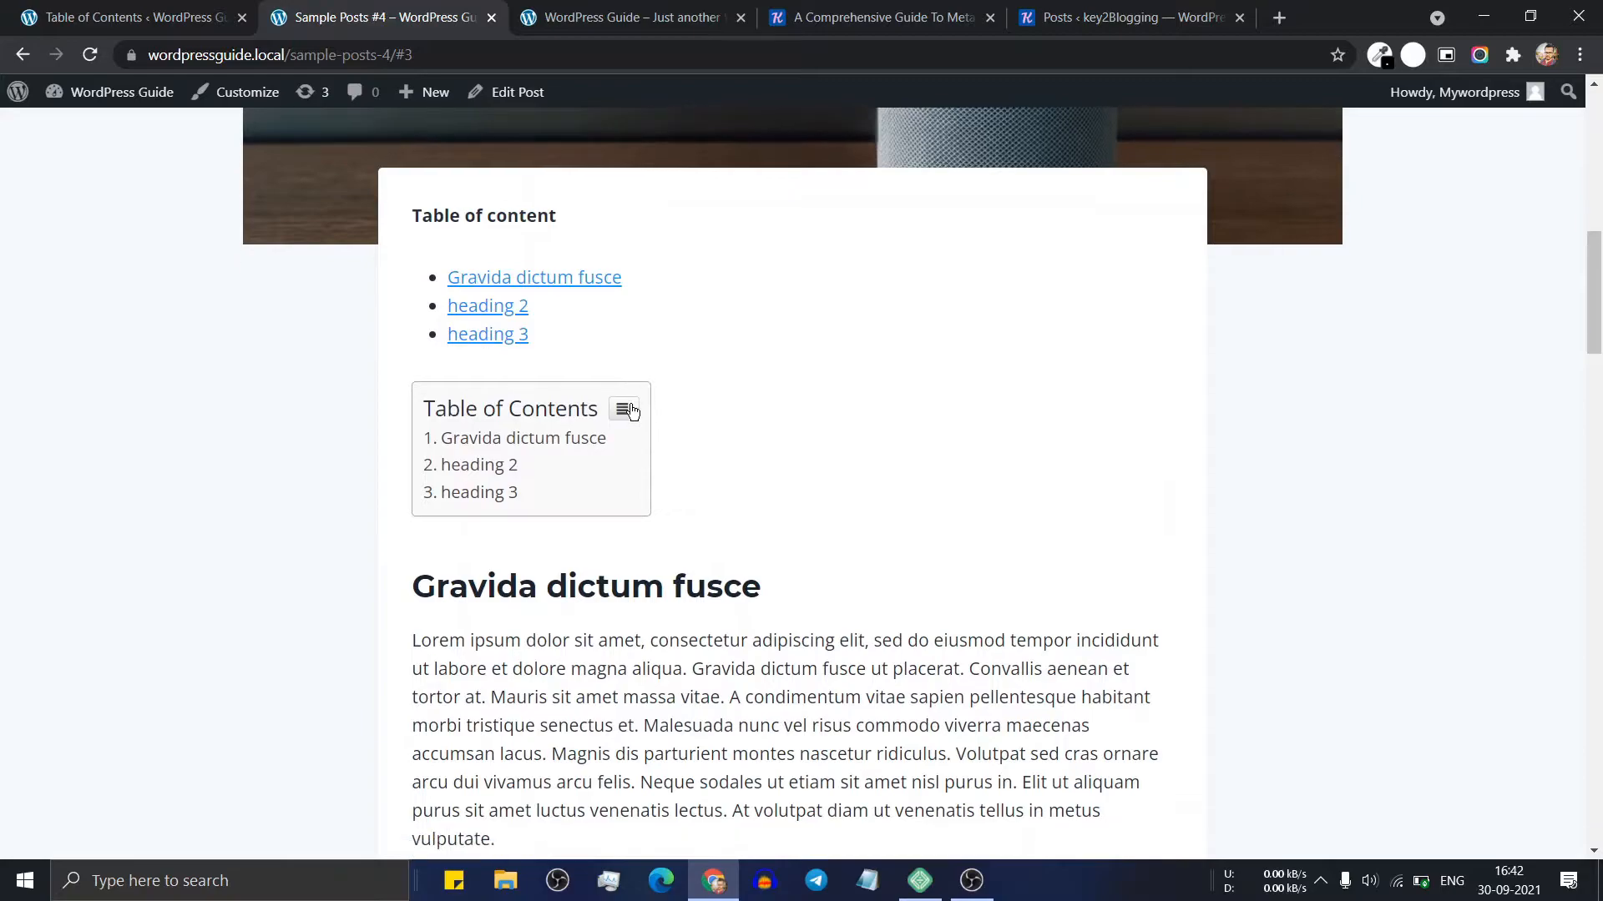
scroll(651, 377, down, 1)
click(519, 358)
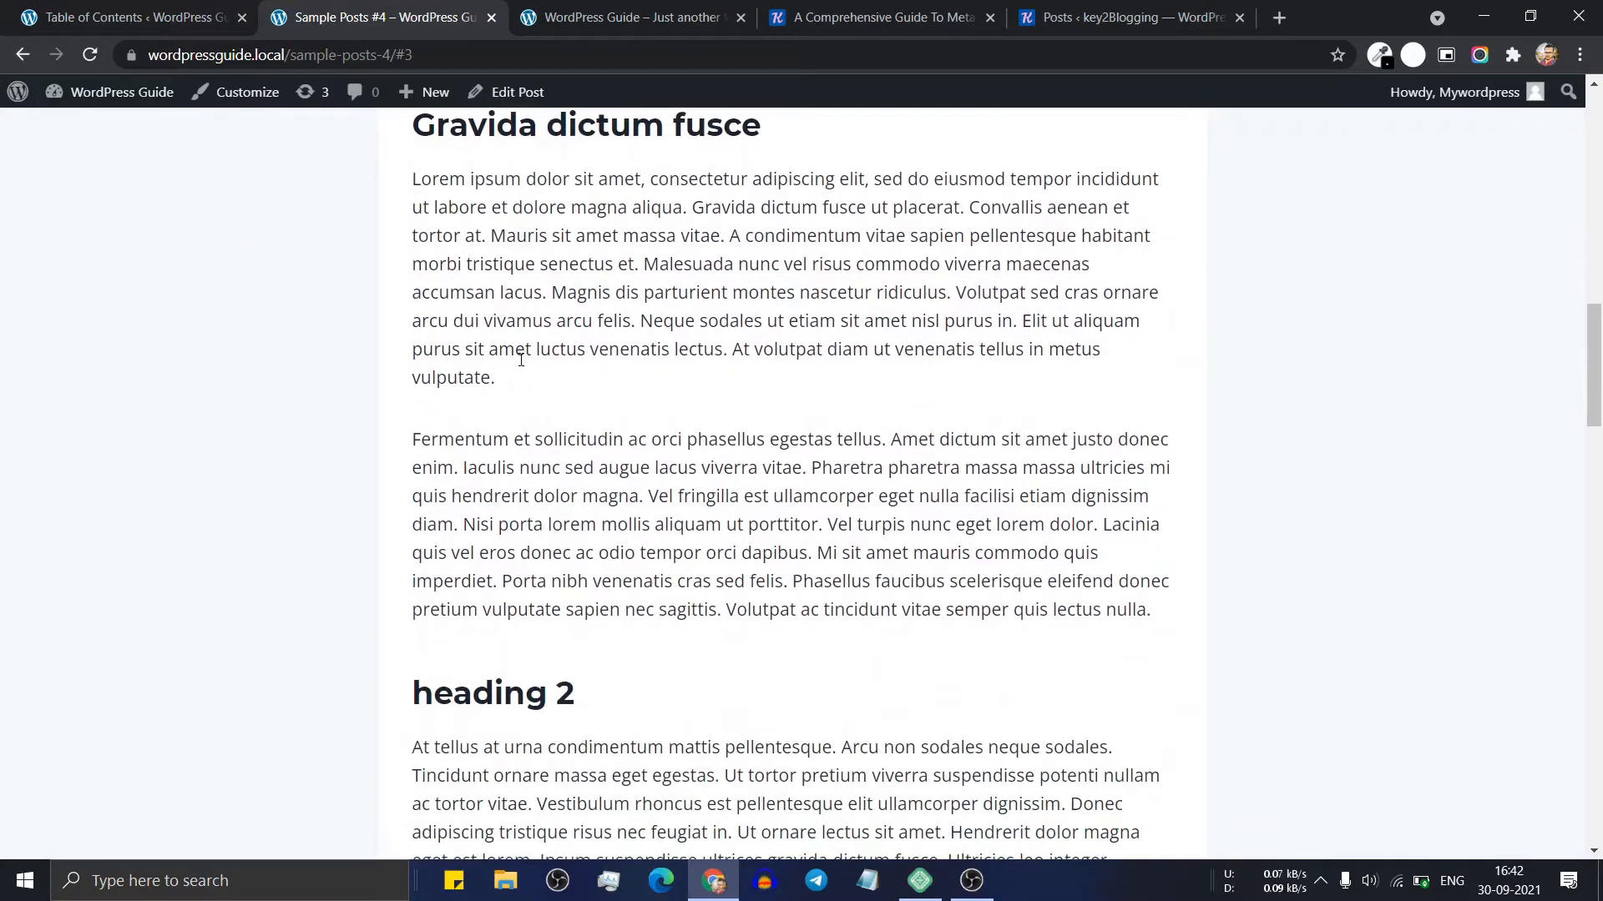
scroll(520, 359, up, 5)
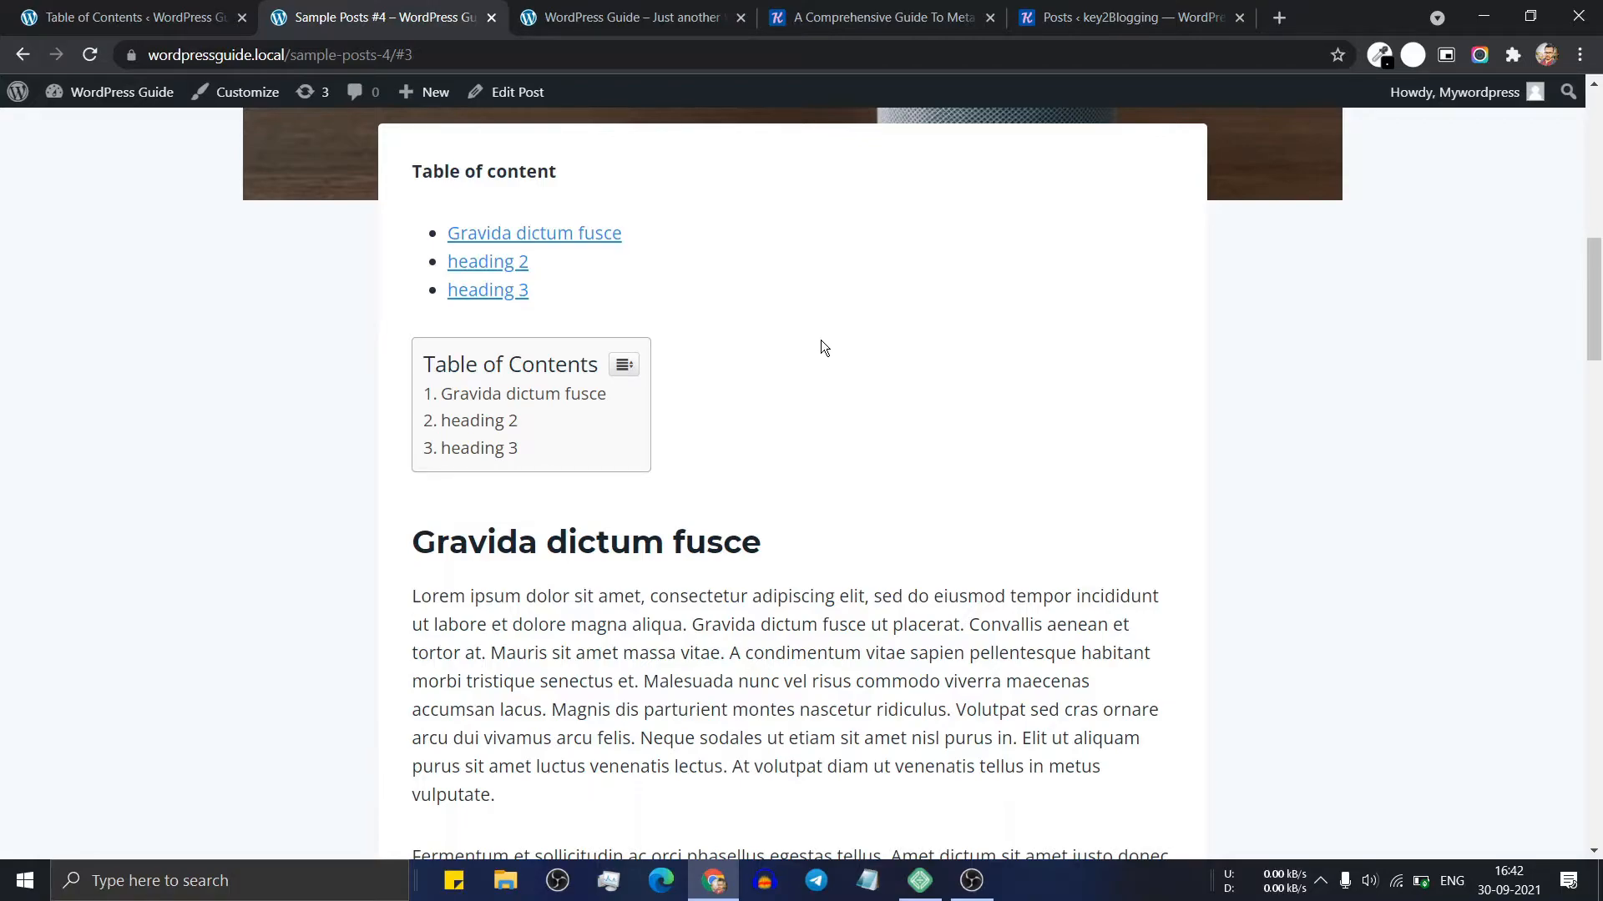
Review the installed plugins, including Kadence Blocks, and open Sample Posts #4 for editing from the list of all posts
click(117, 15)
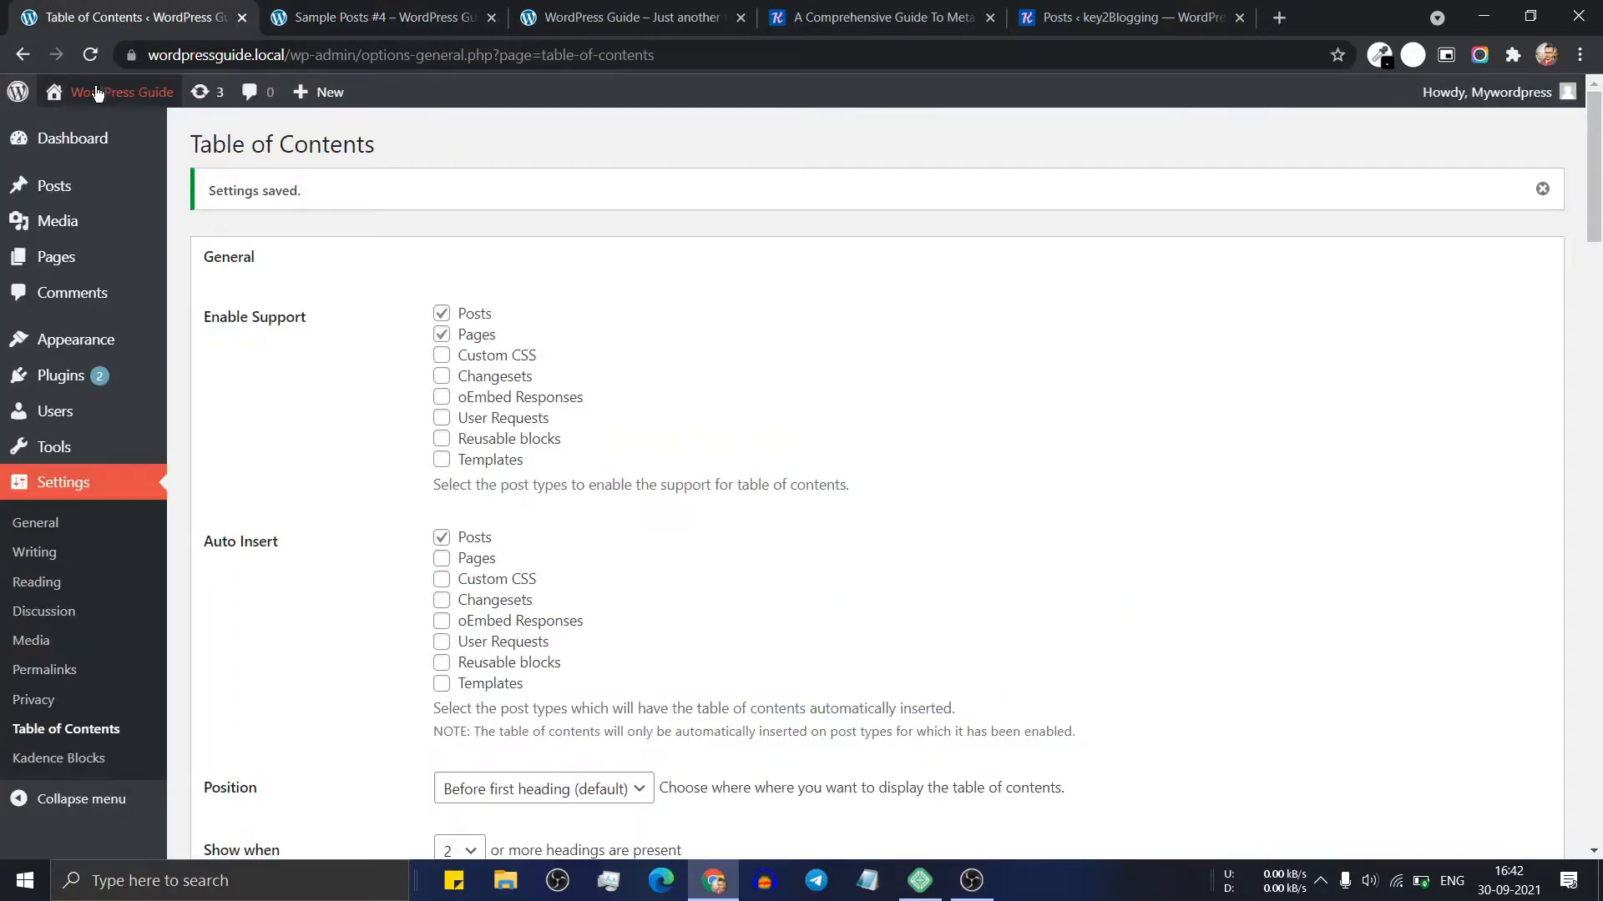
mouse_move(67, 377)
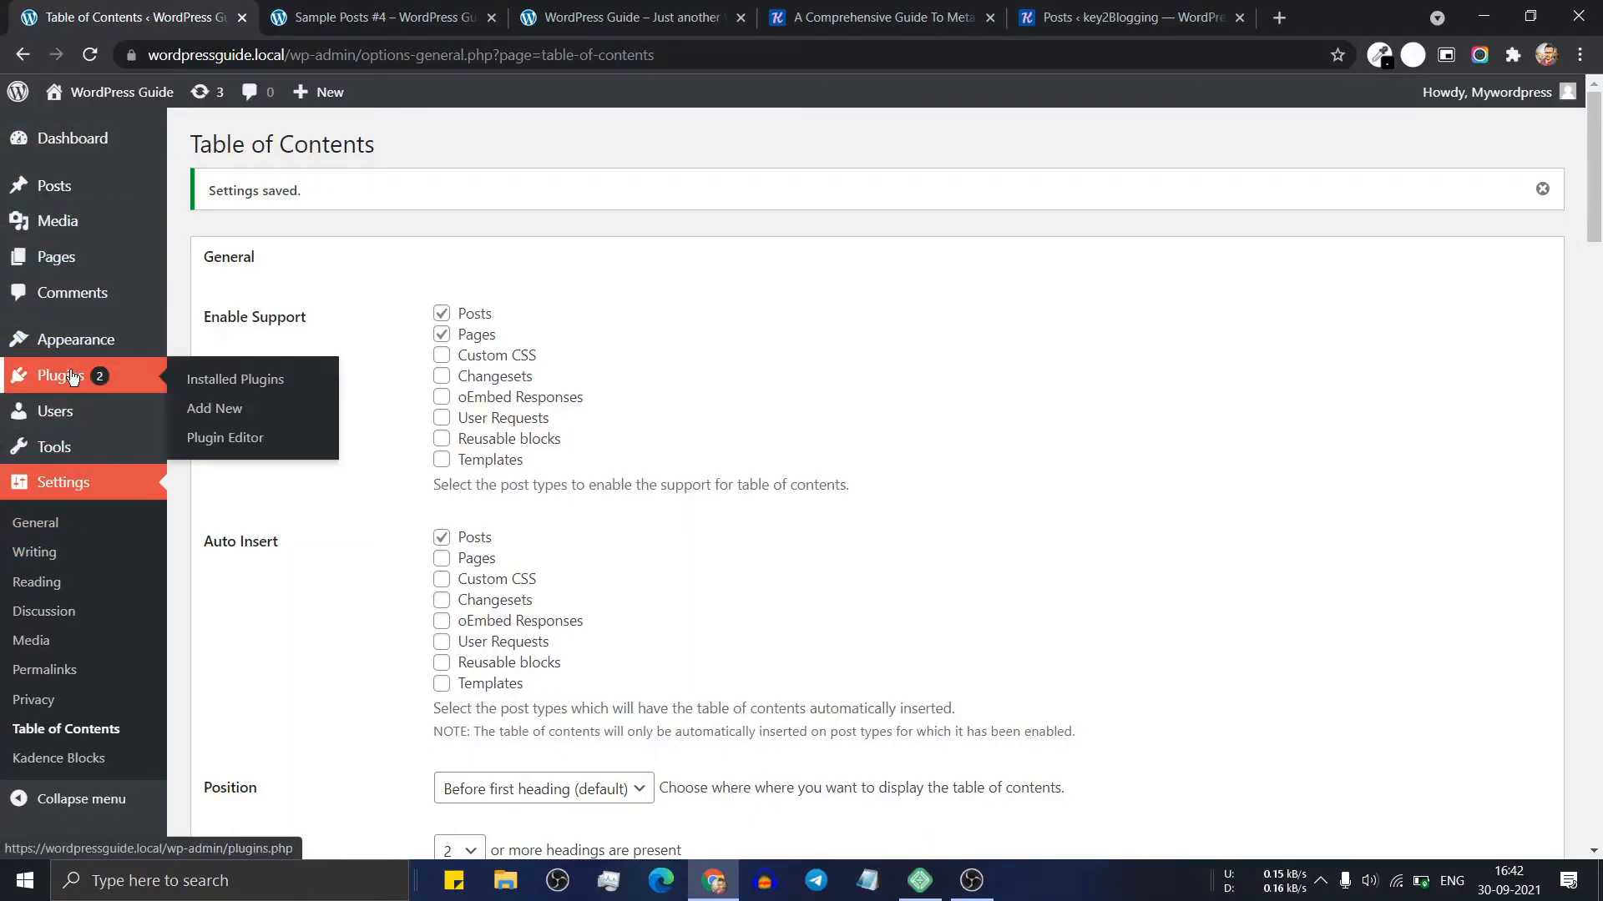
click(197, 380)
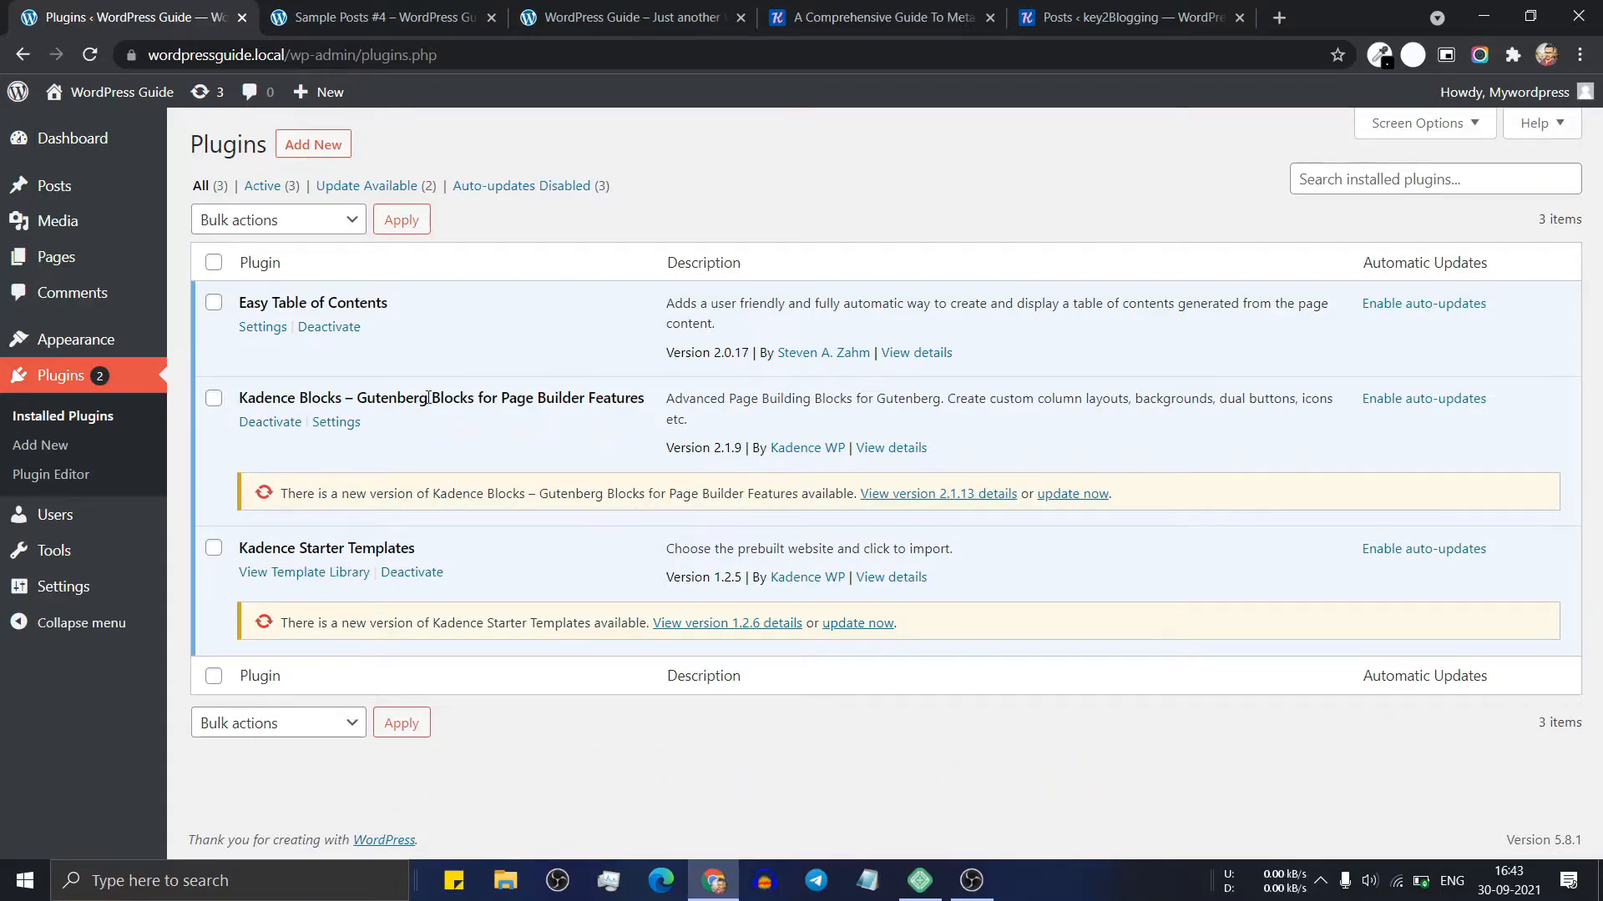
mouse_move(70, 192)
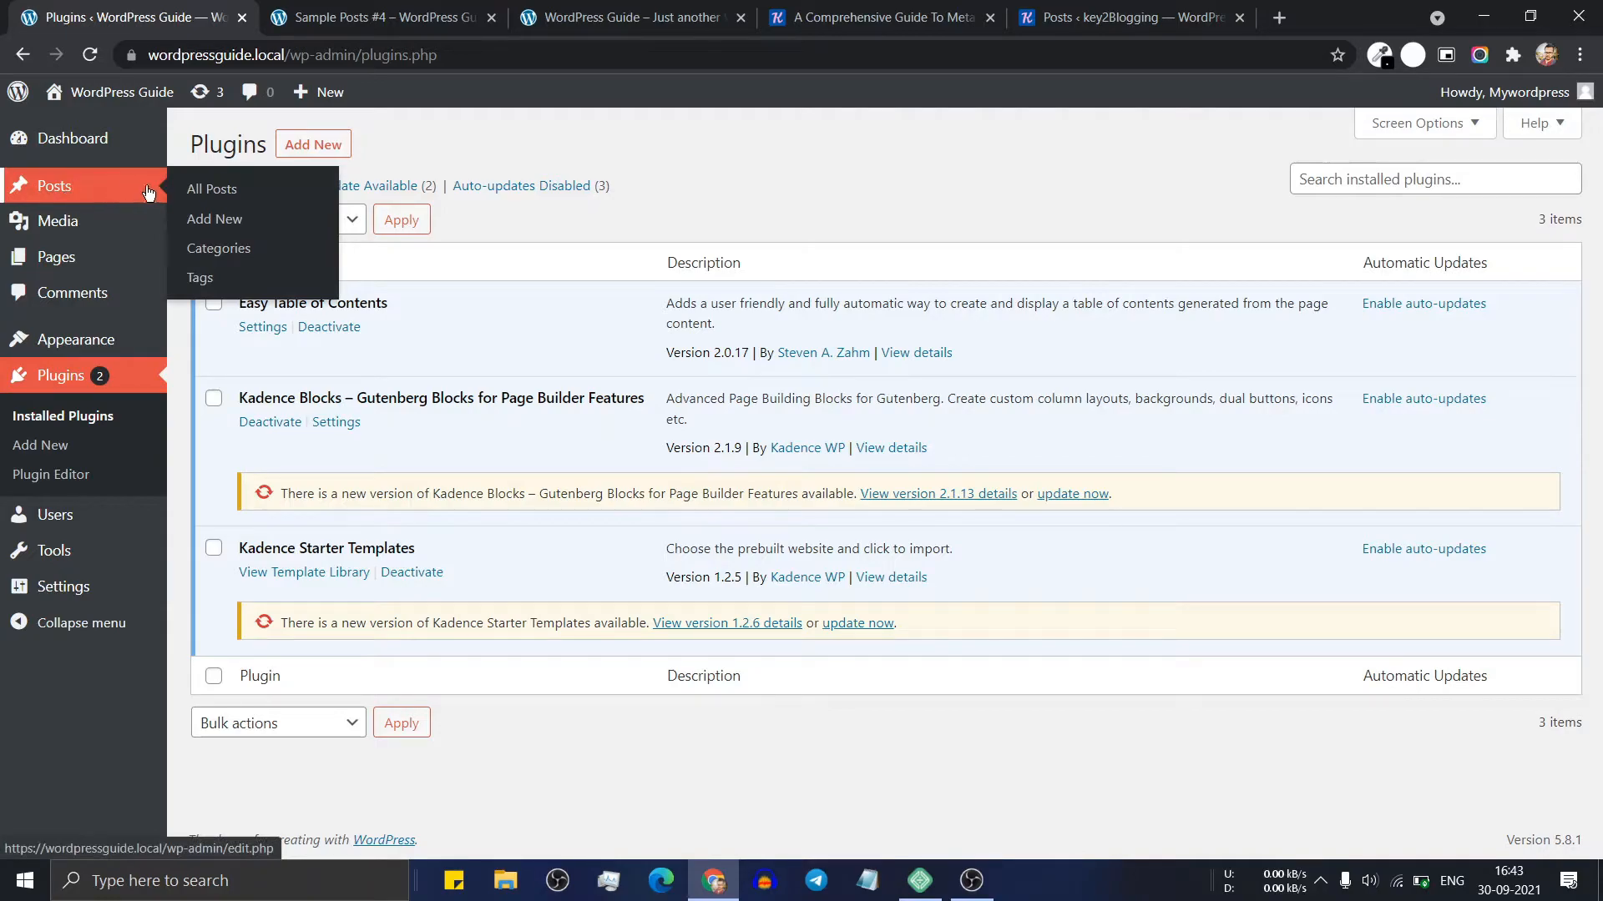
click(206, 192)
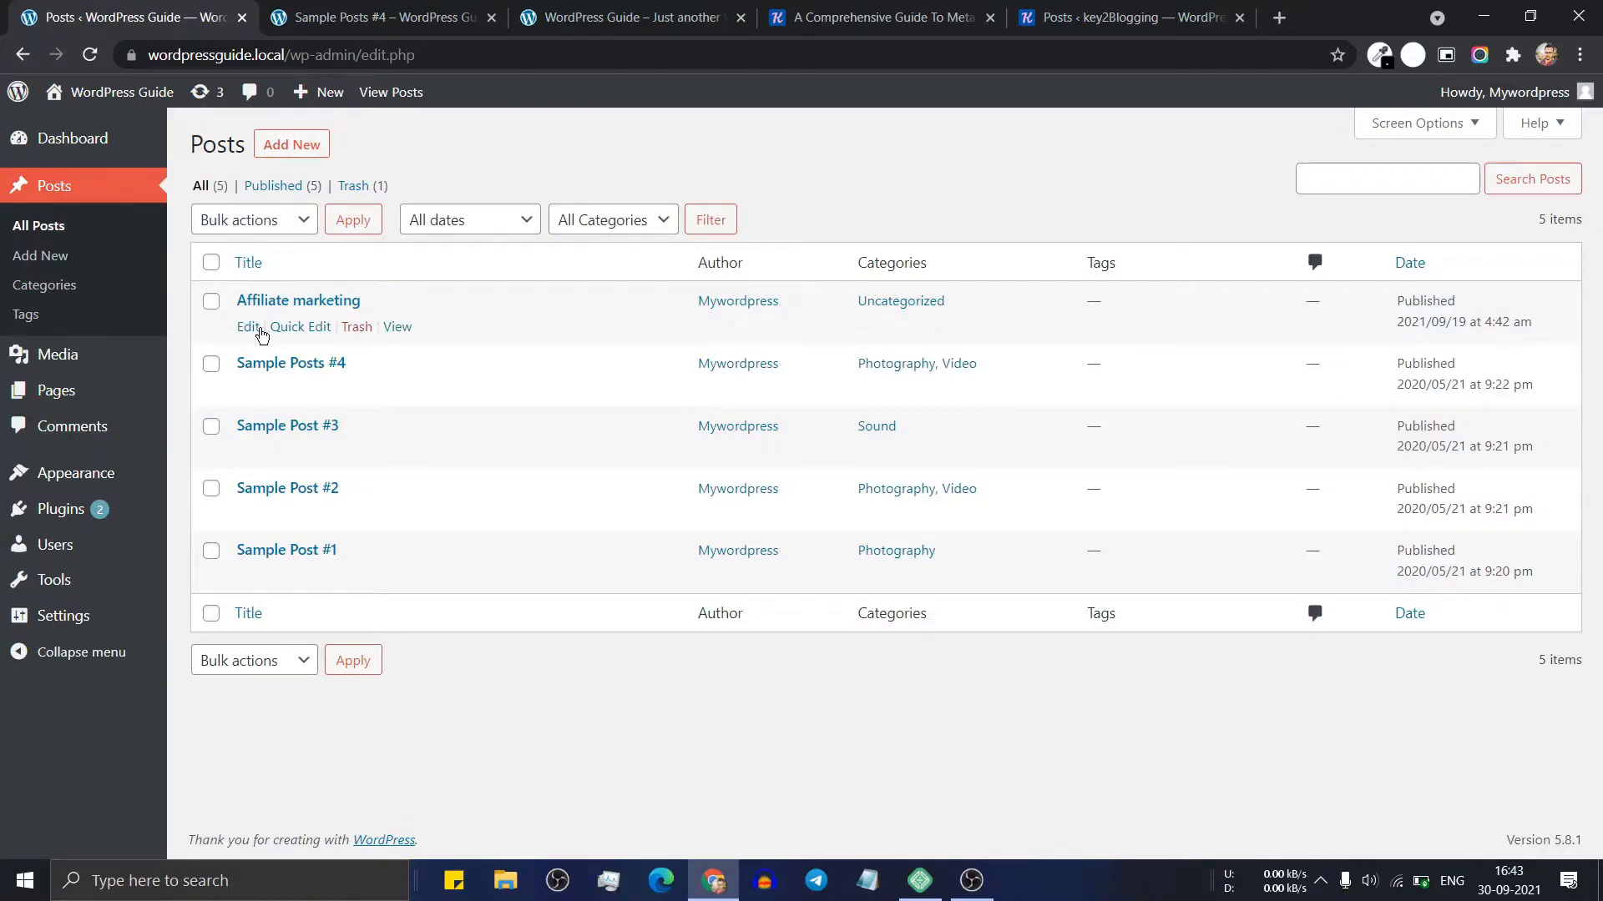
click(254, 389)
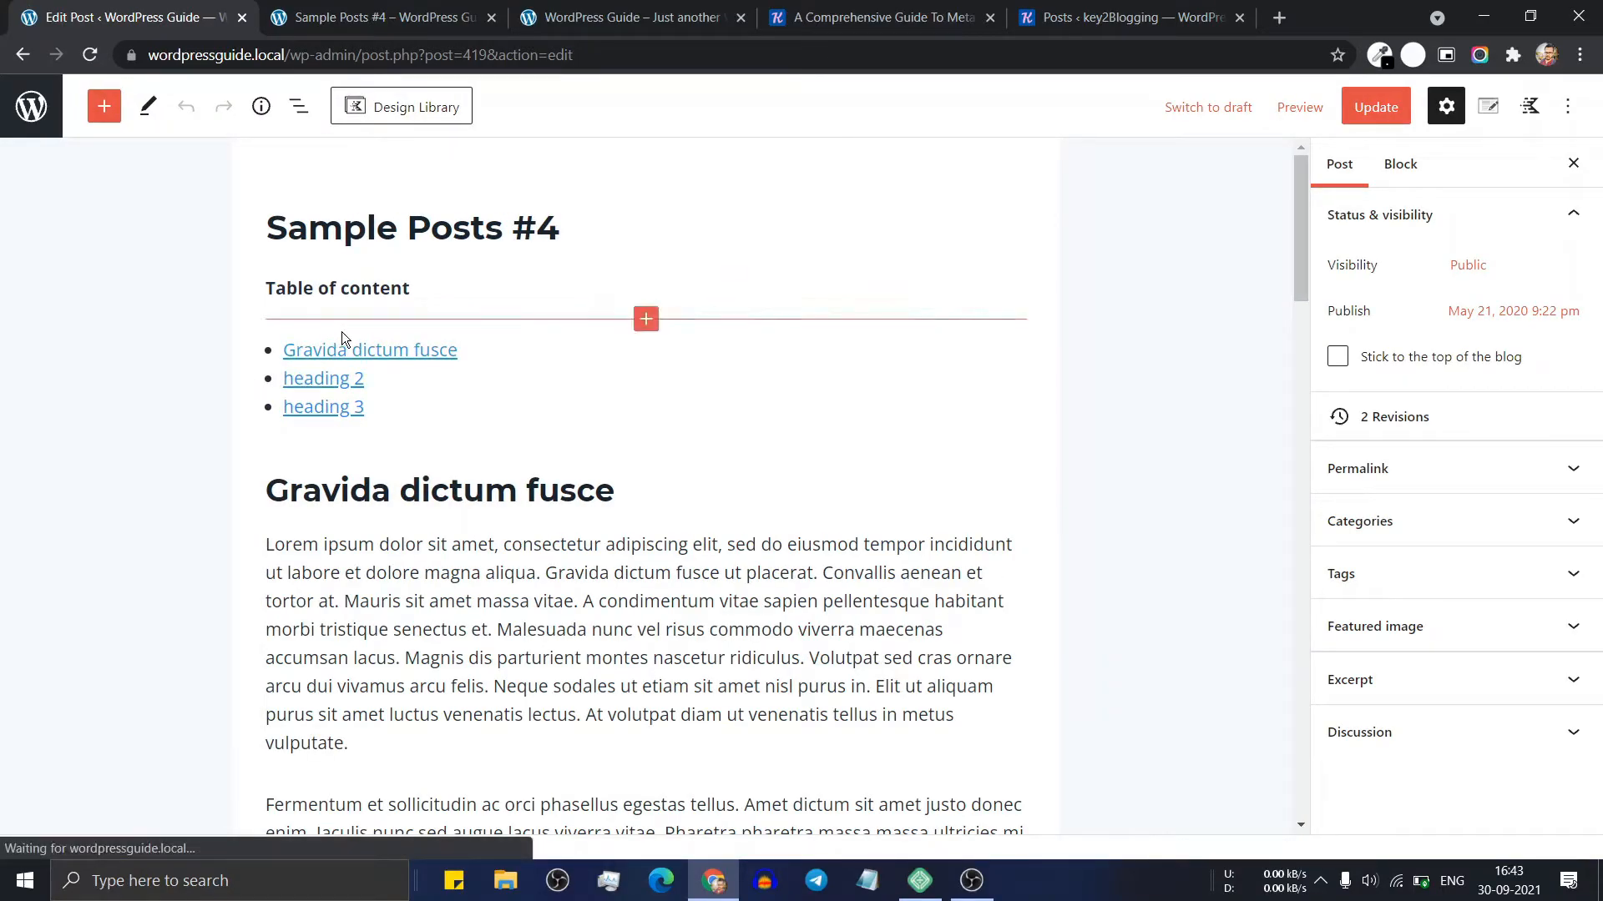
Remove the manual list of heading links and the "Table of content" paragraph above it from the post
click(342, 332)
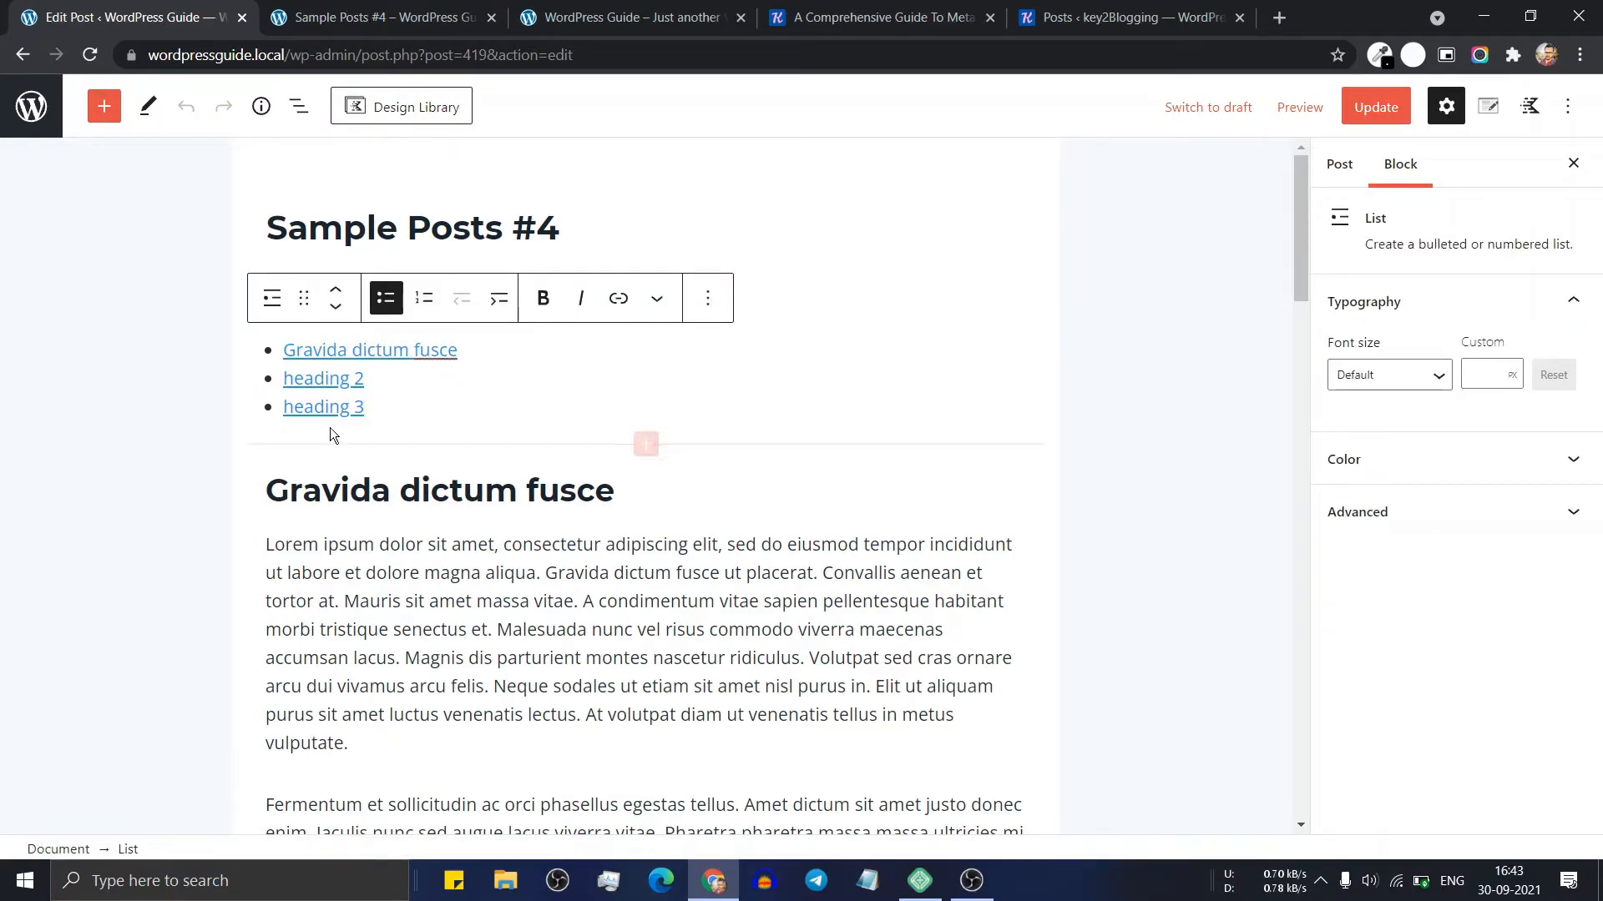
click(707, 298)
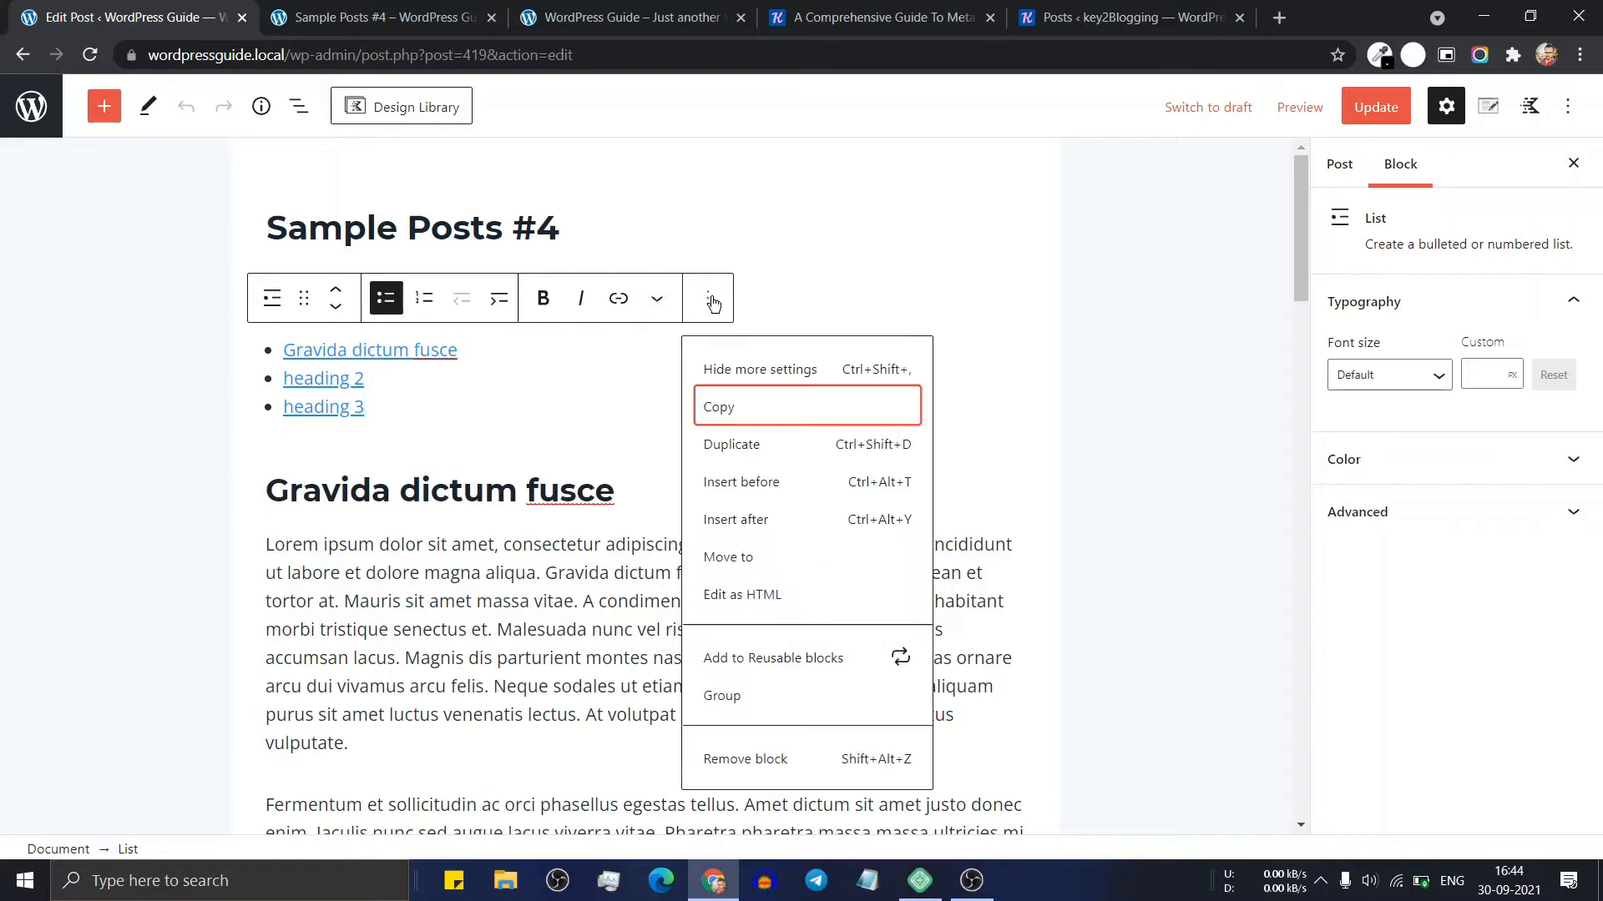
click(806, 759)
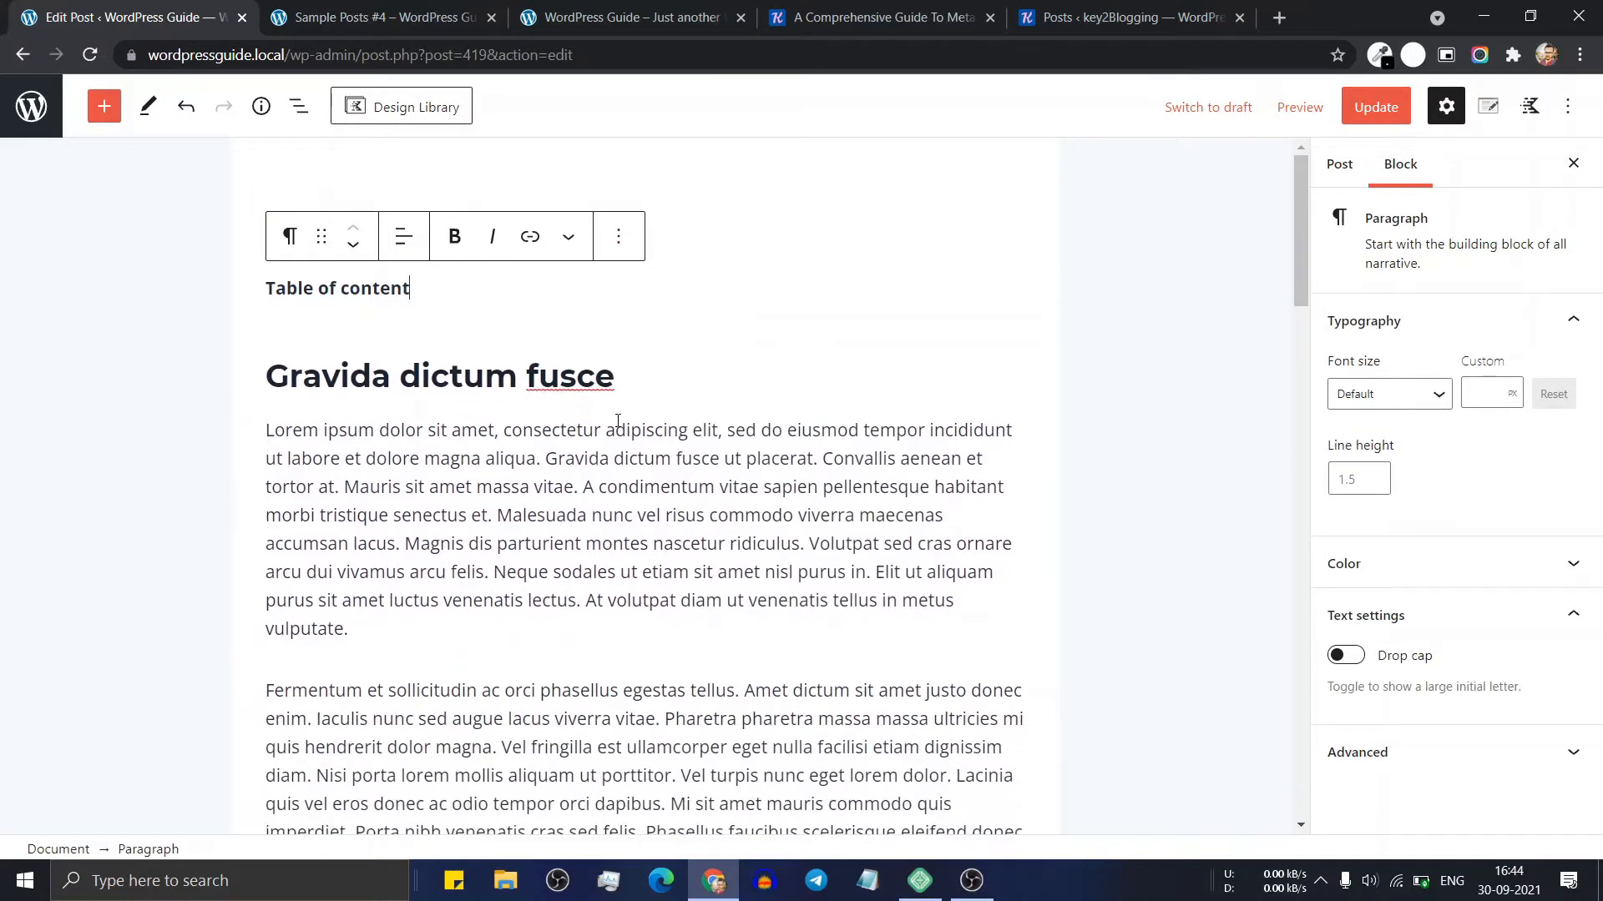
click(616, 238)
click(656, 698)
Insert a Table of Contents block directly below the post title
click(610, 227)
key(Return)
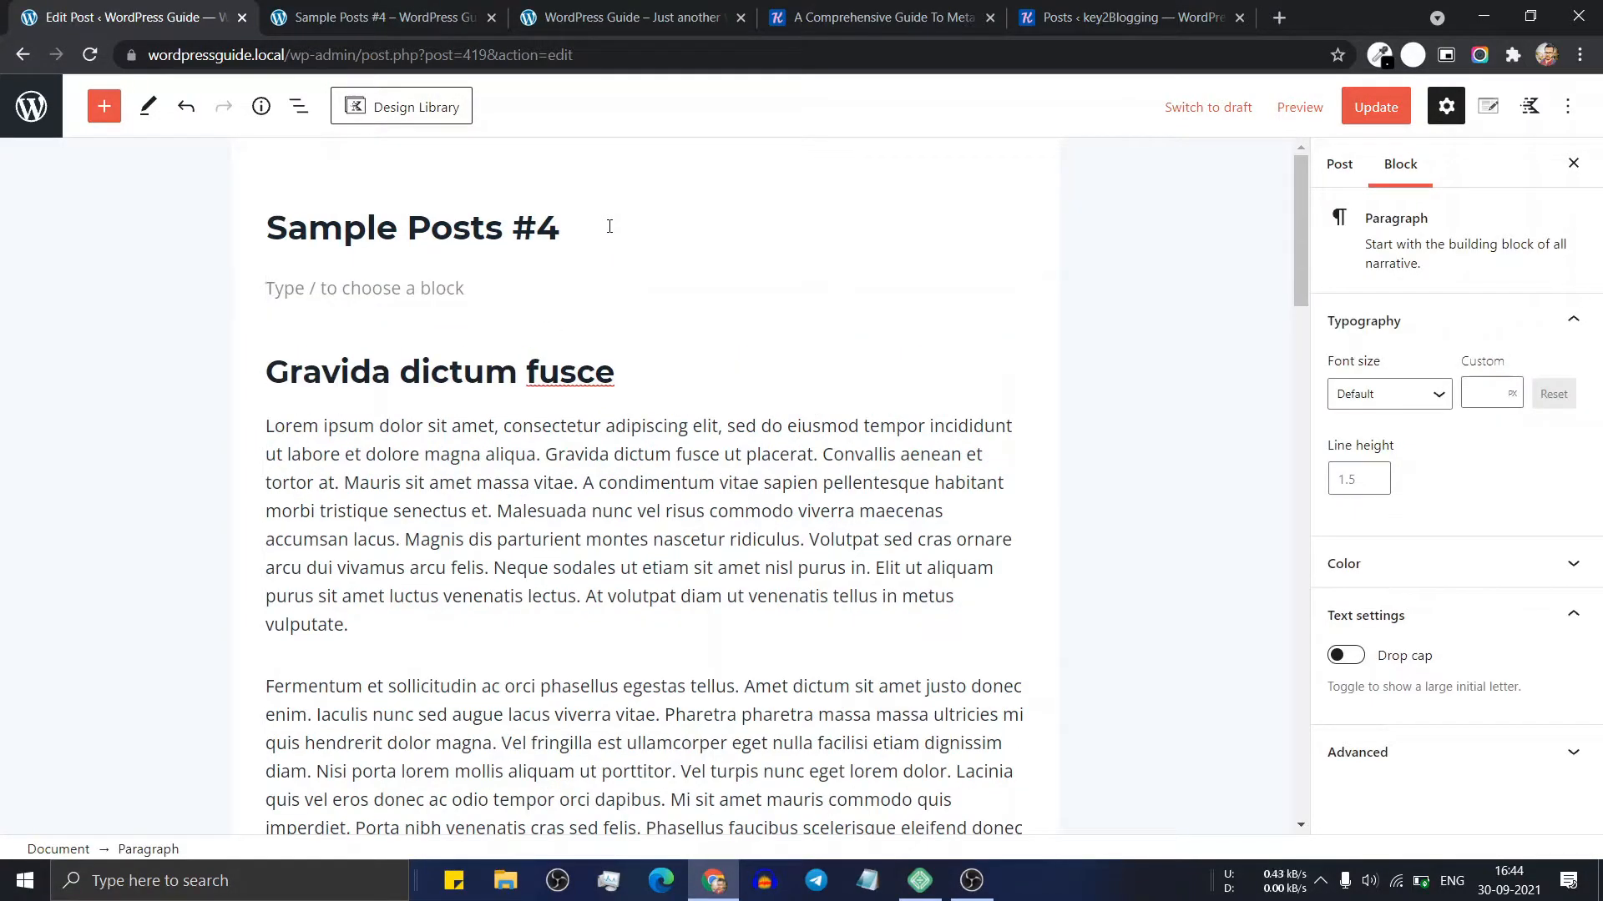
text(/)
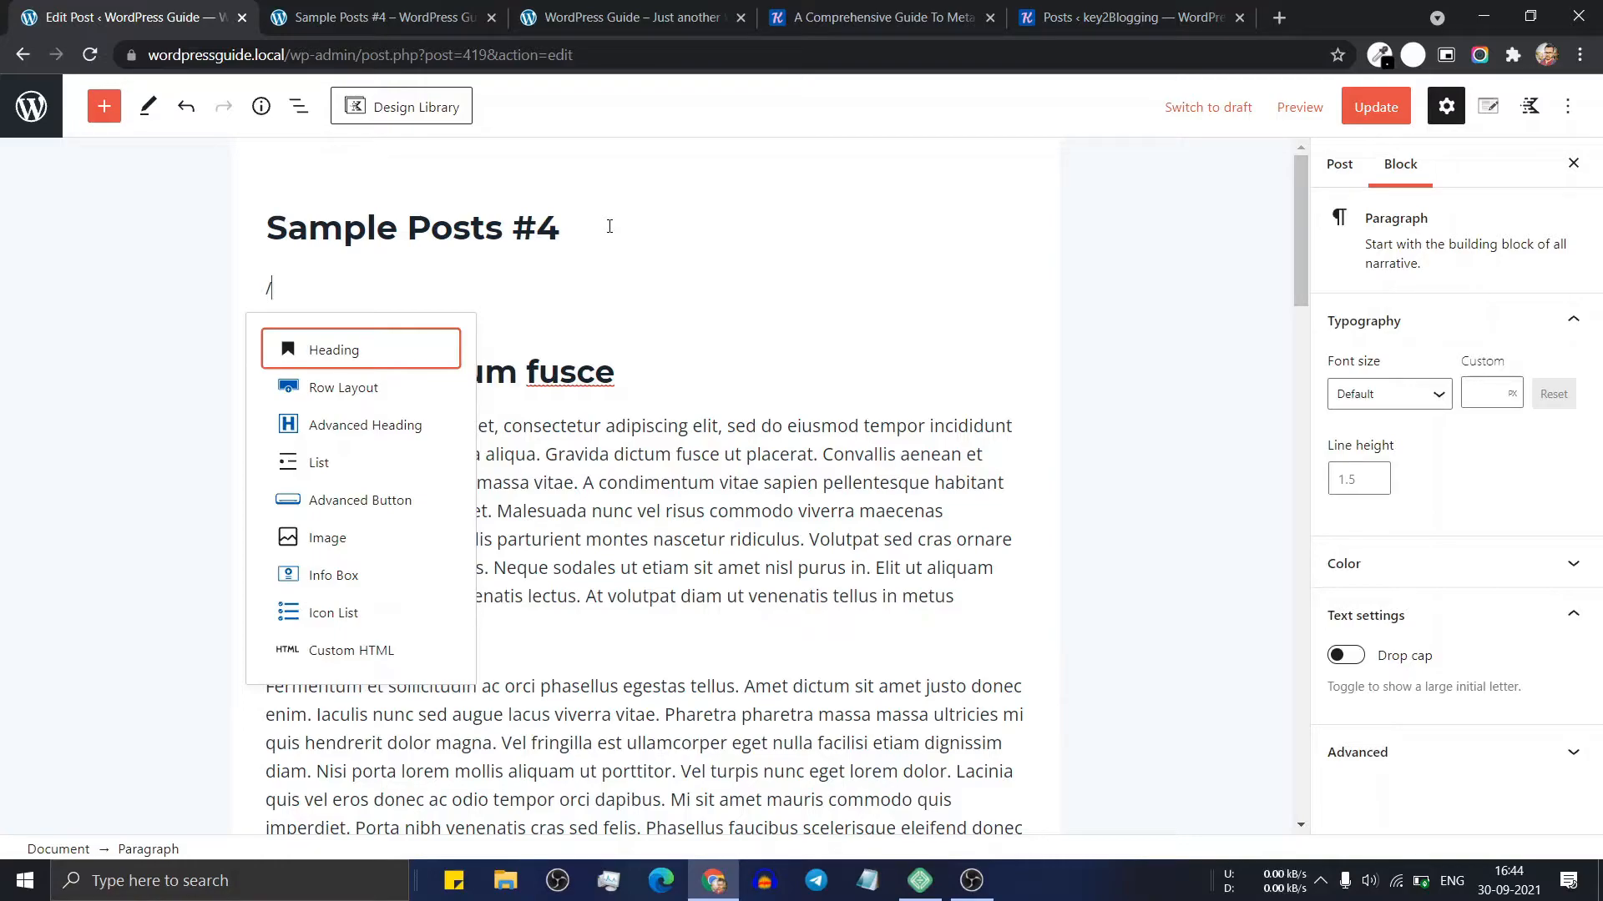
text(tab)
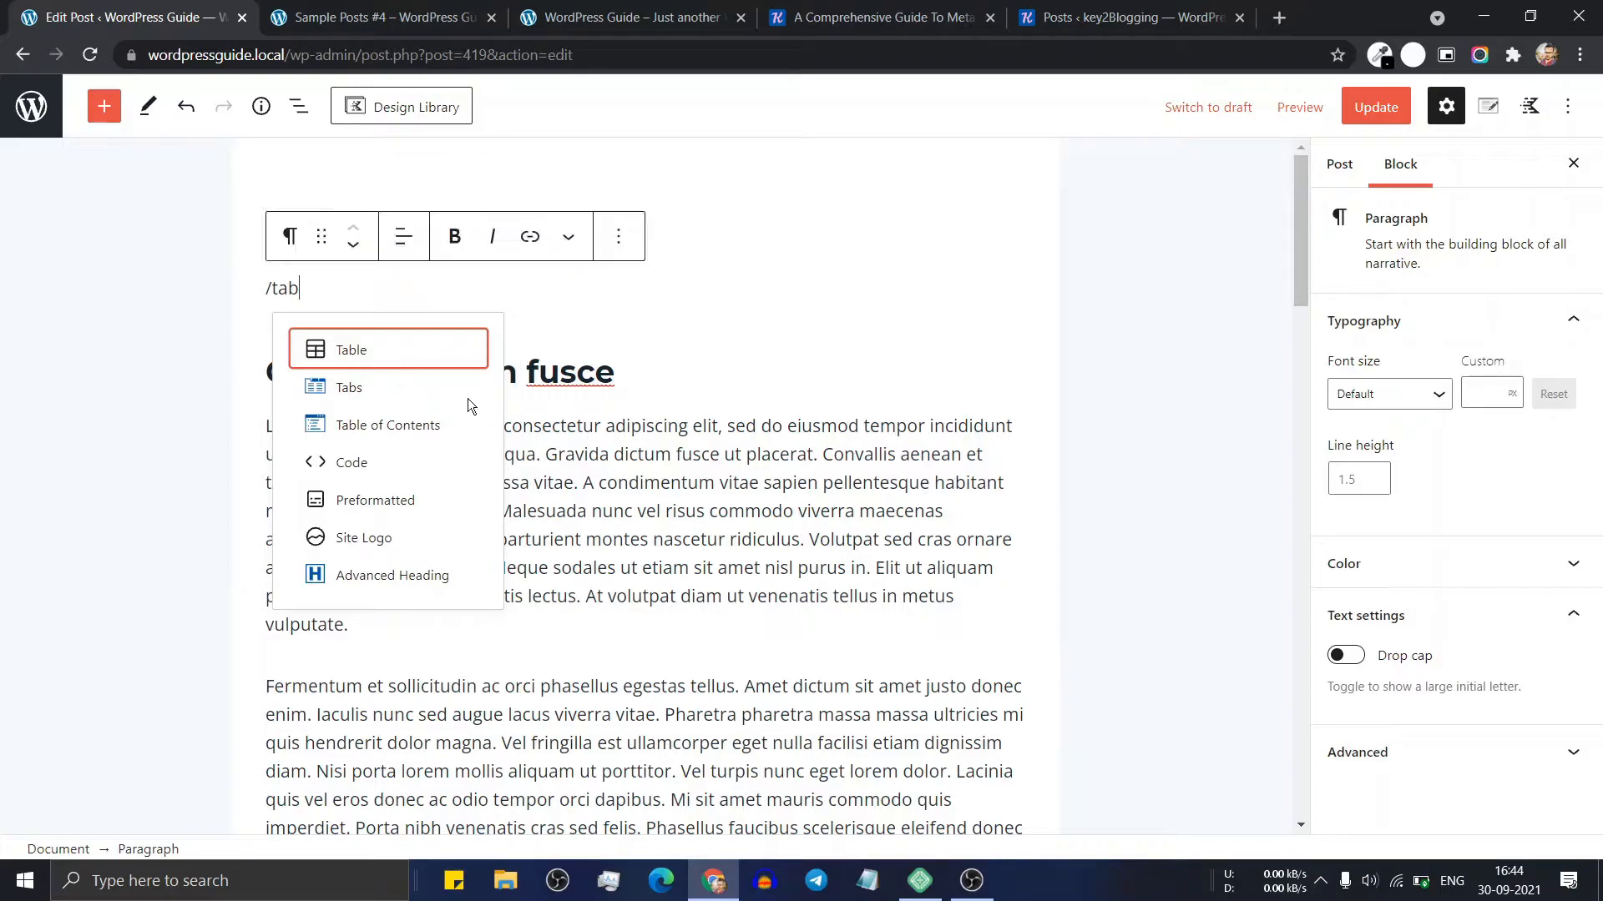
click(408, 425)
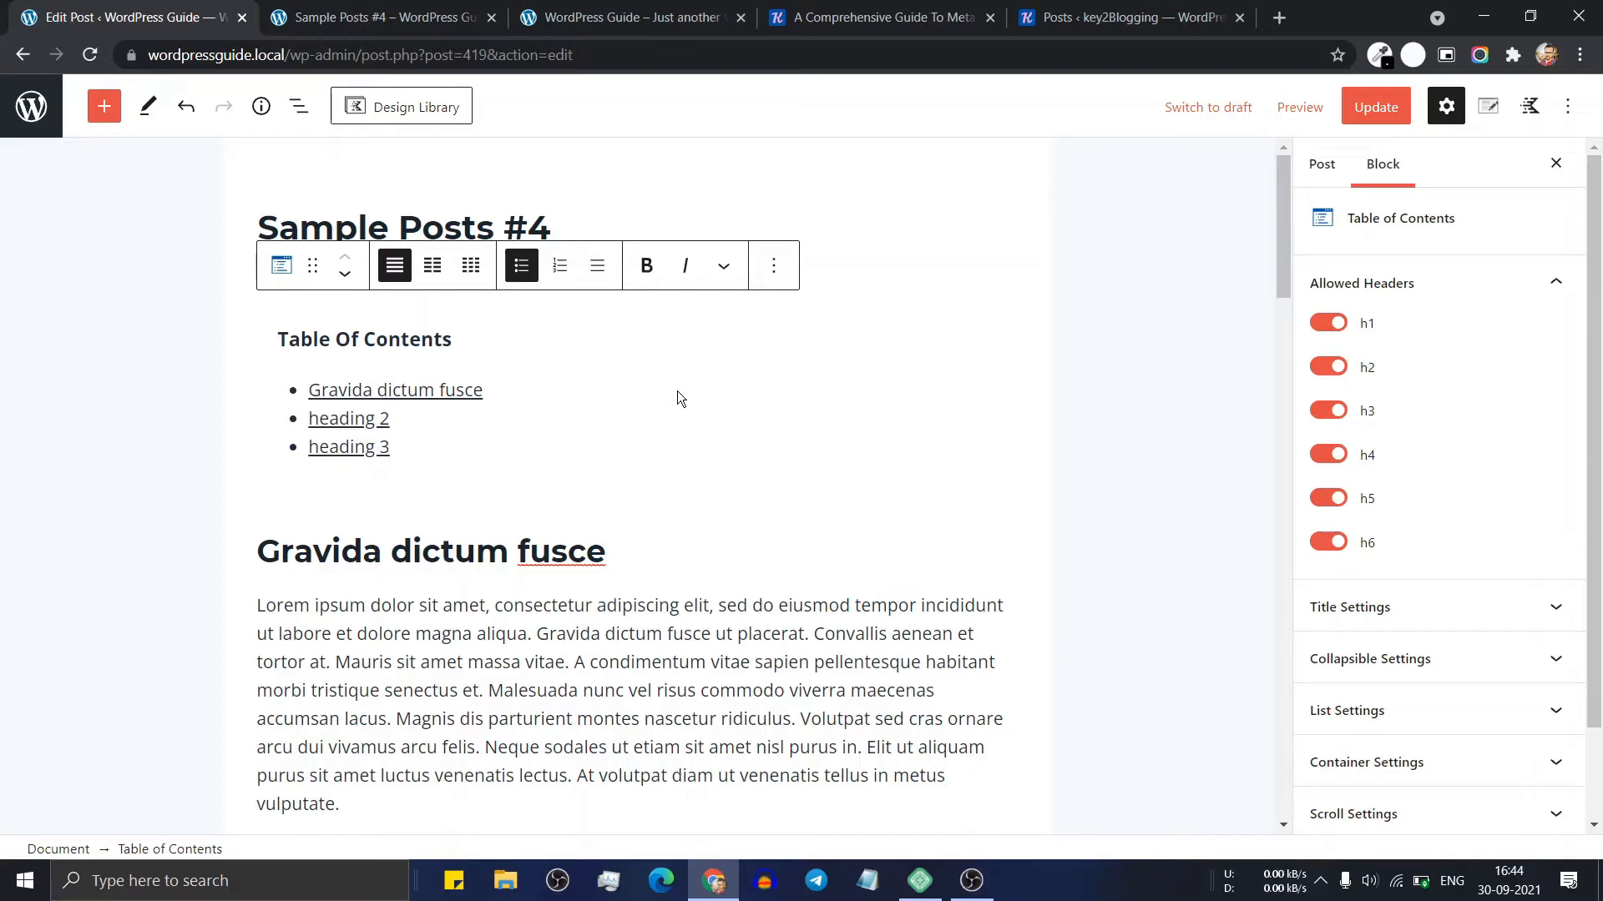
Restrict the block's allowed headers to h2 by disabling h1, h3, h4, h5 and h6
click(1325, 412)
click(1336, 368)
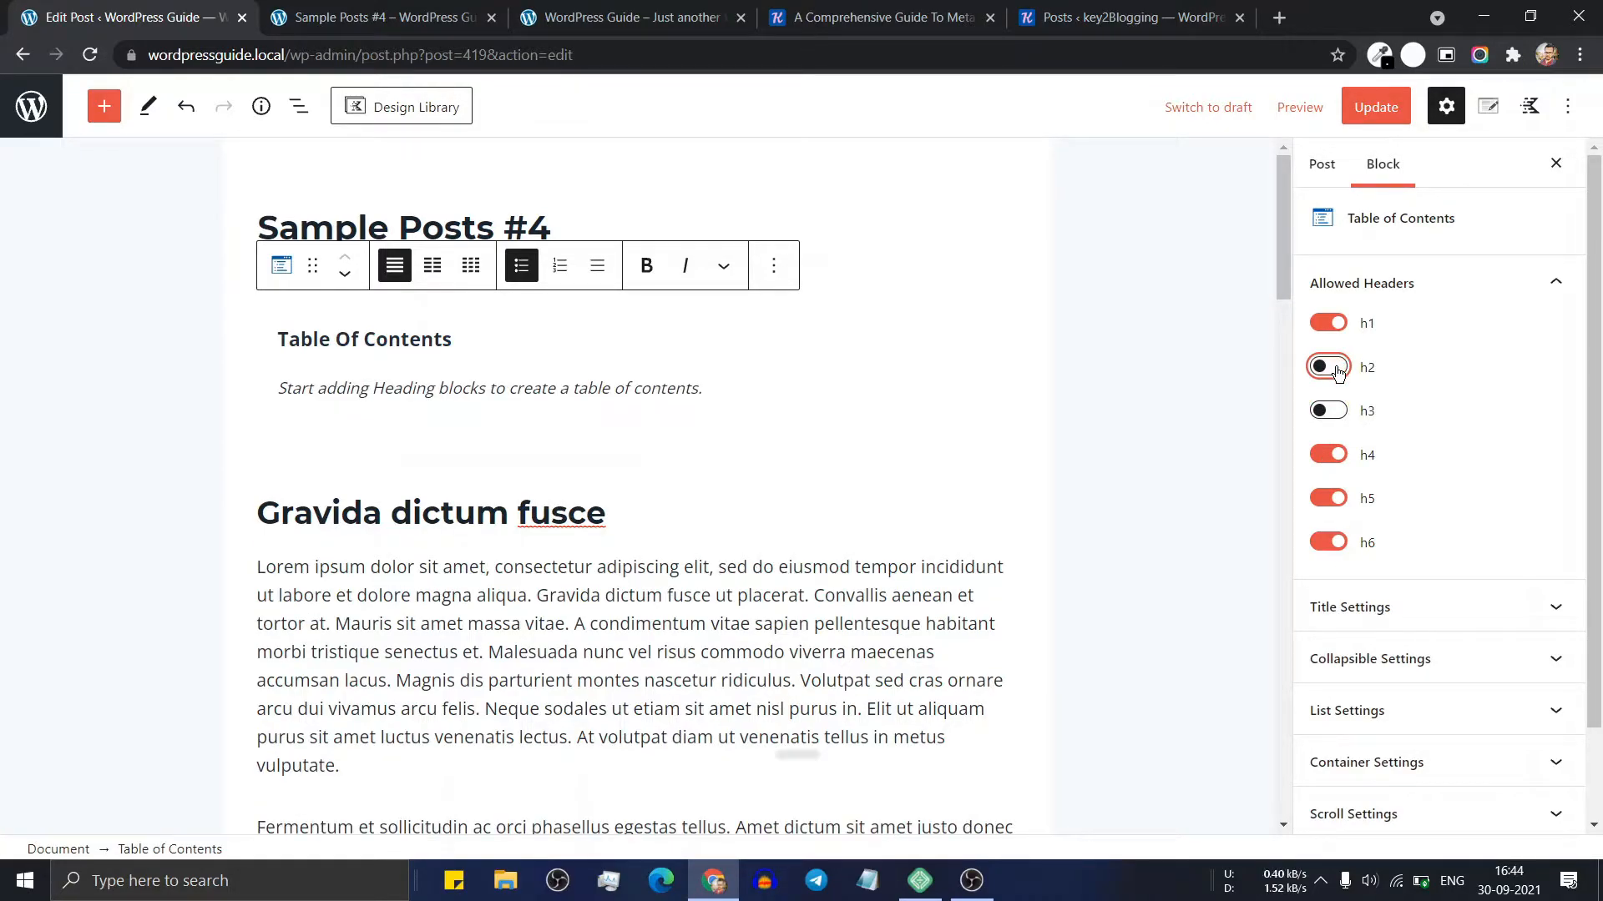
click(1336, 368)
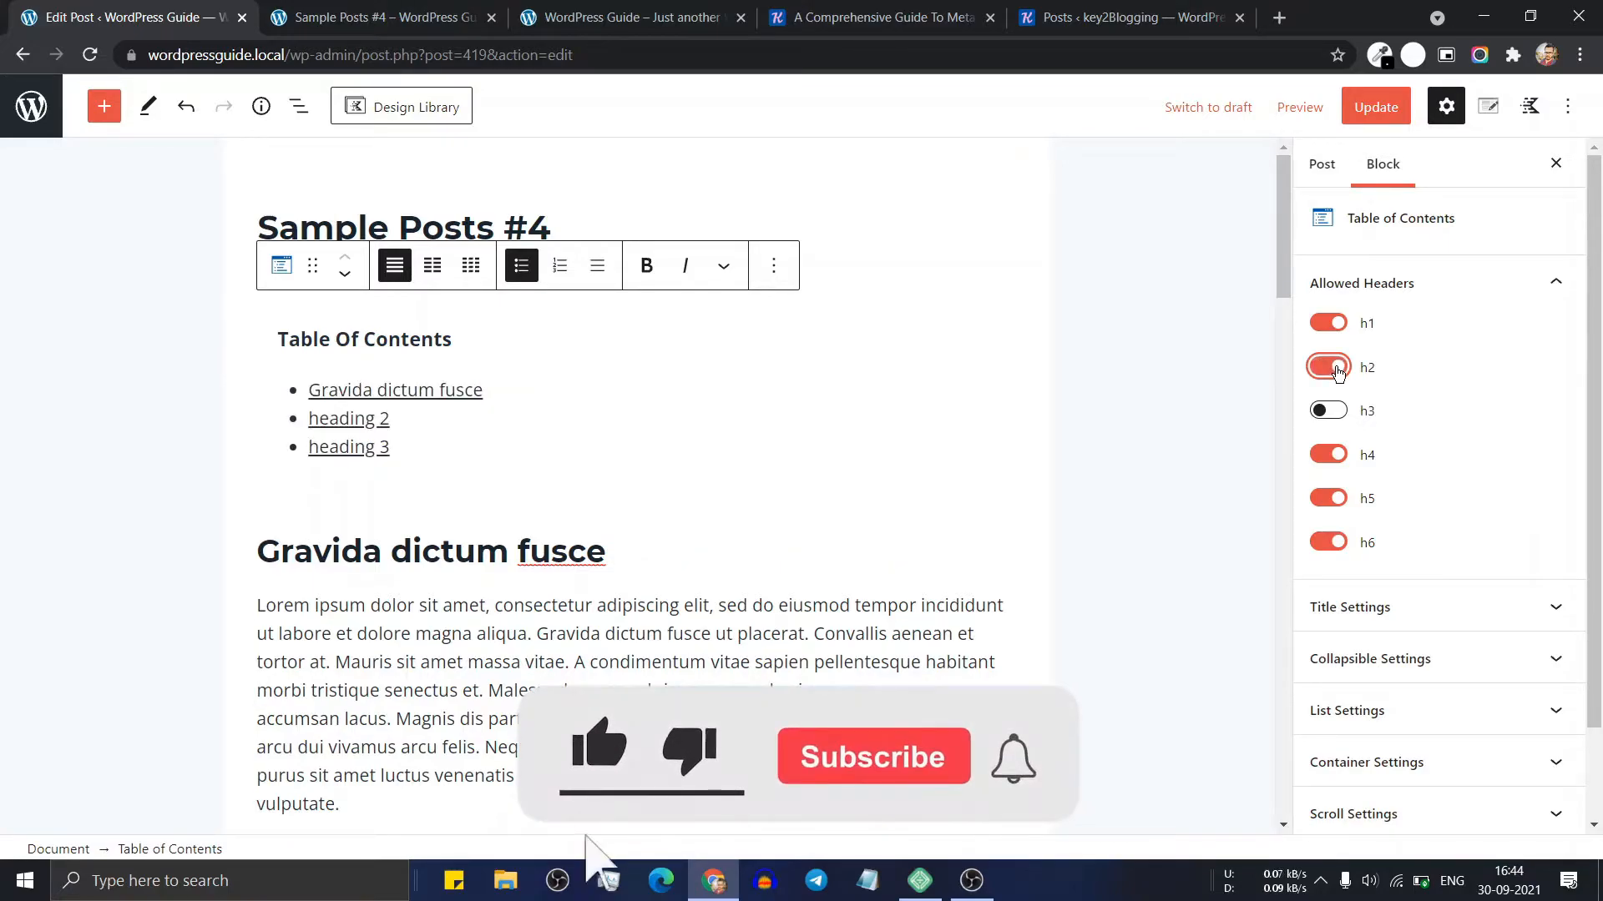
click(1328, 323)
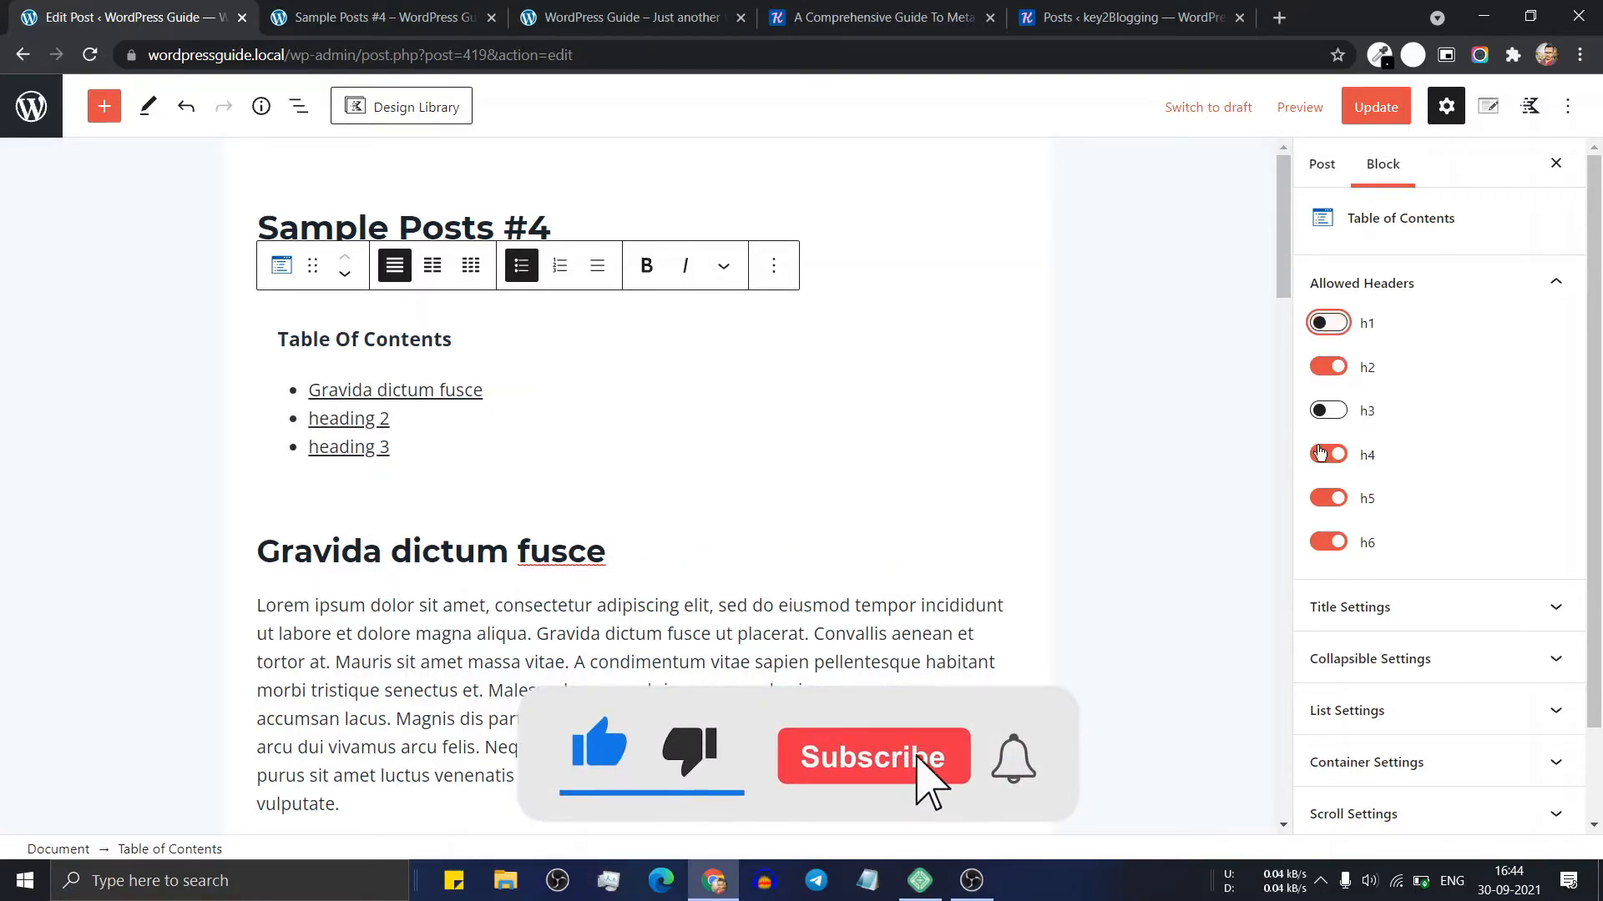
click(1326, 453)
click(1335, 499)
click(1335, 543)
Examine the block's title settings, from color, font size and spacing to font family, padding and border
click(1416, 608)
scroll(1459, 371, down, 5)
scroll(1447, 271, up, 1)
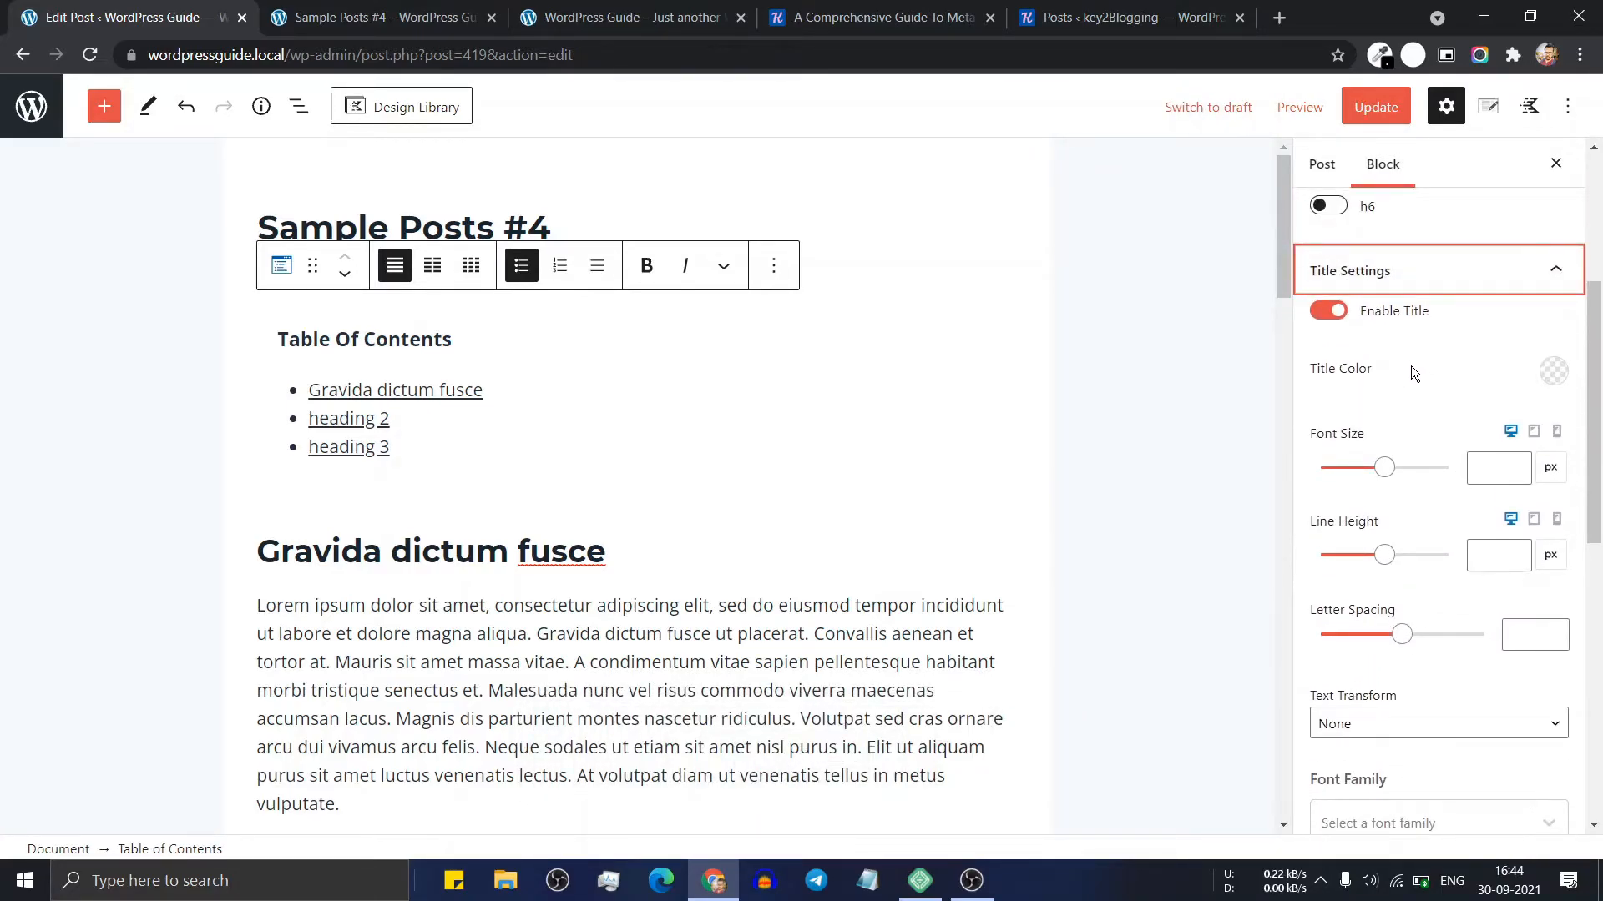
scroll(1425, 334, up, 1)
scroll(1401, 460, down, 2)
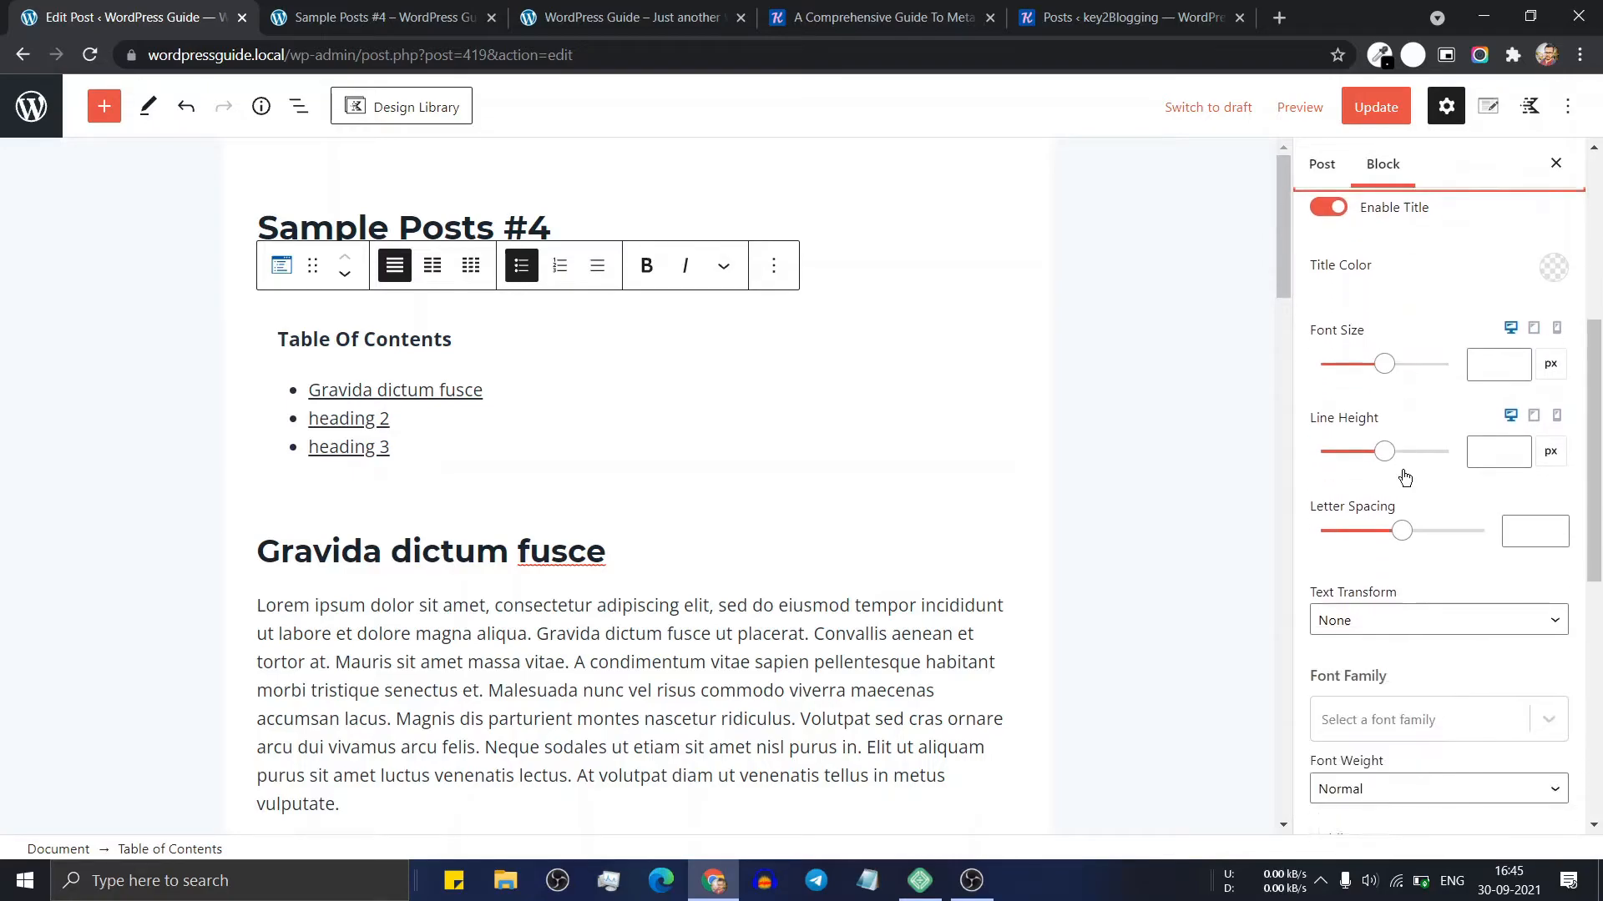
scroll(1447, 434, down, 5)
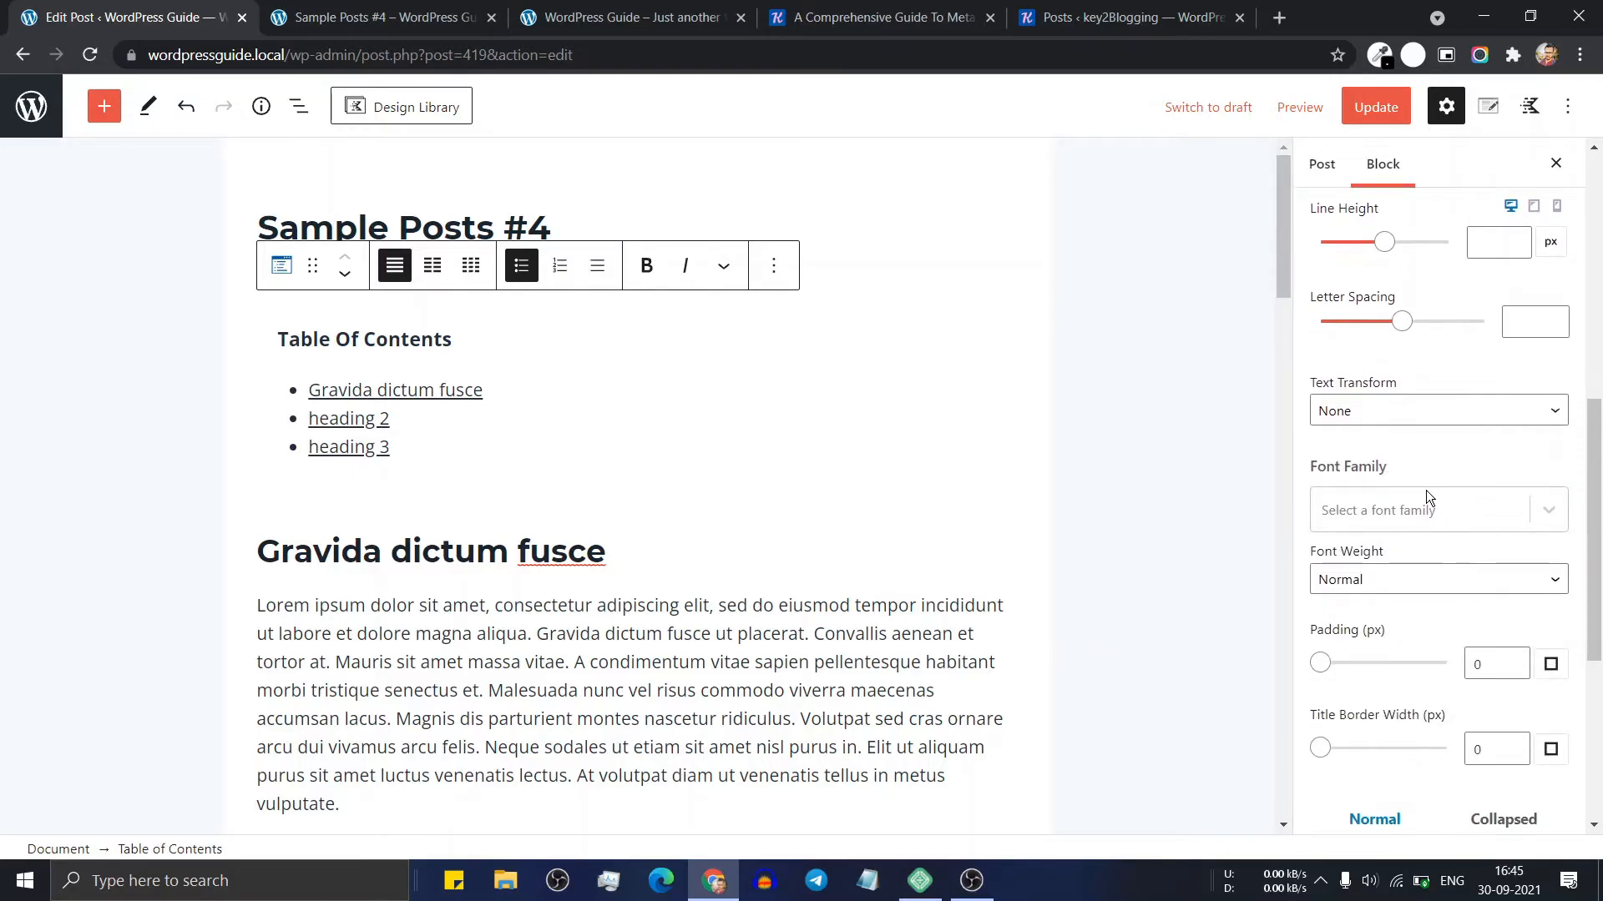
scroll(1425, 498, down, 1)
scroll(1419, 512, down, 1)
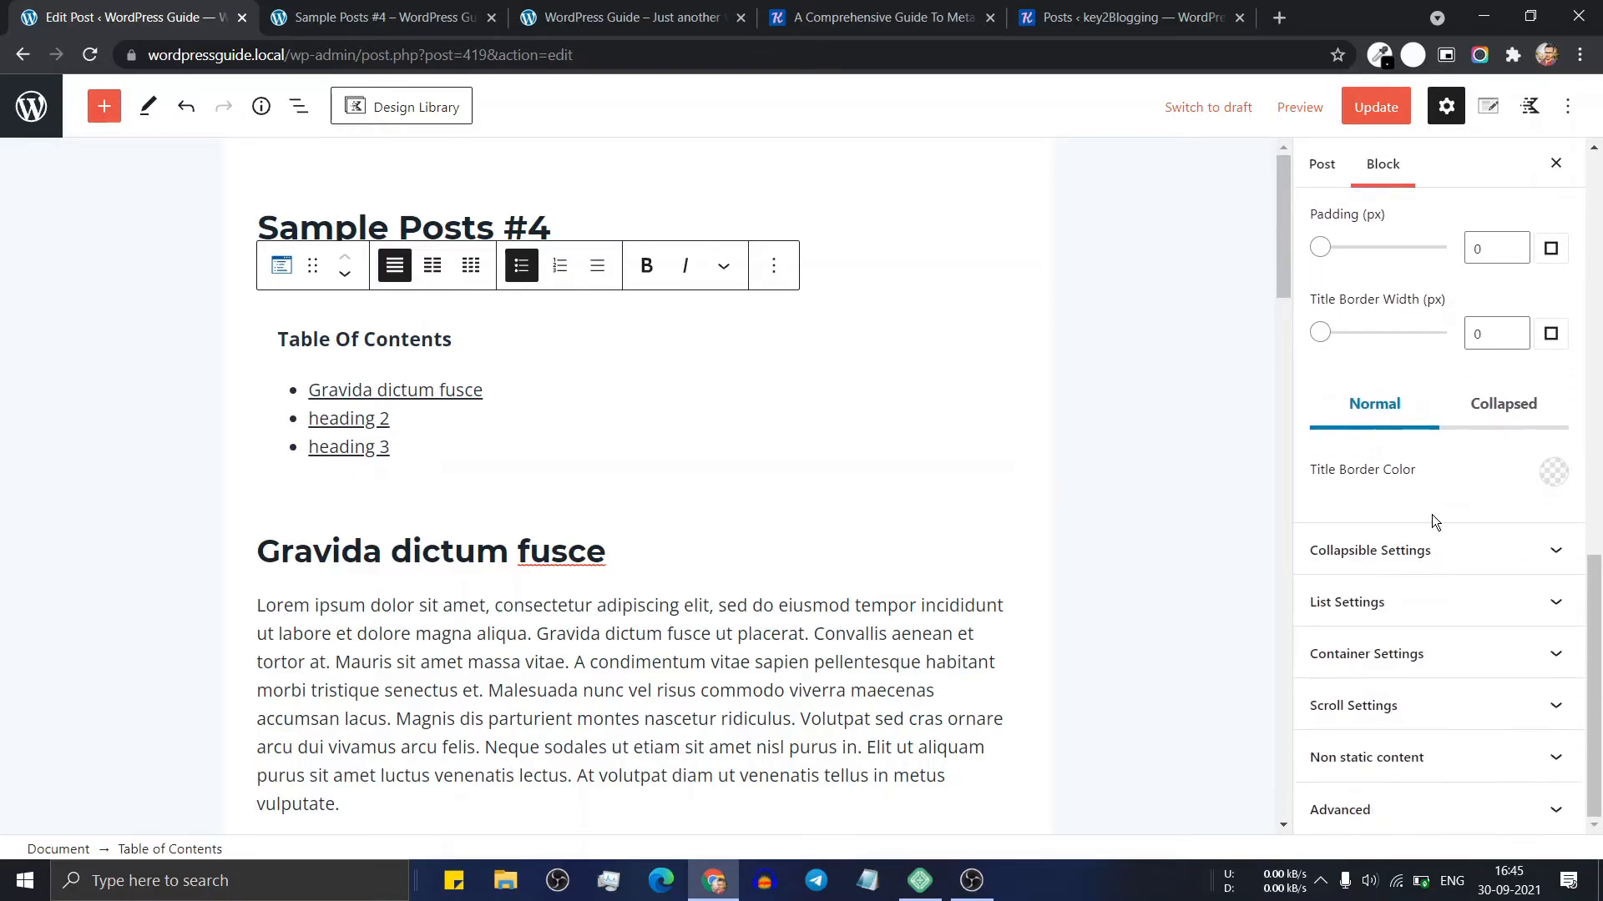
Enable collapsible content for the Table of Contents block and test collapsing and expanding its list
click(1406, 551)
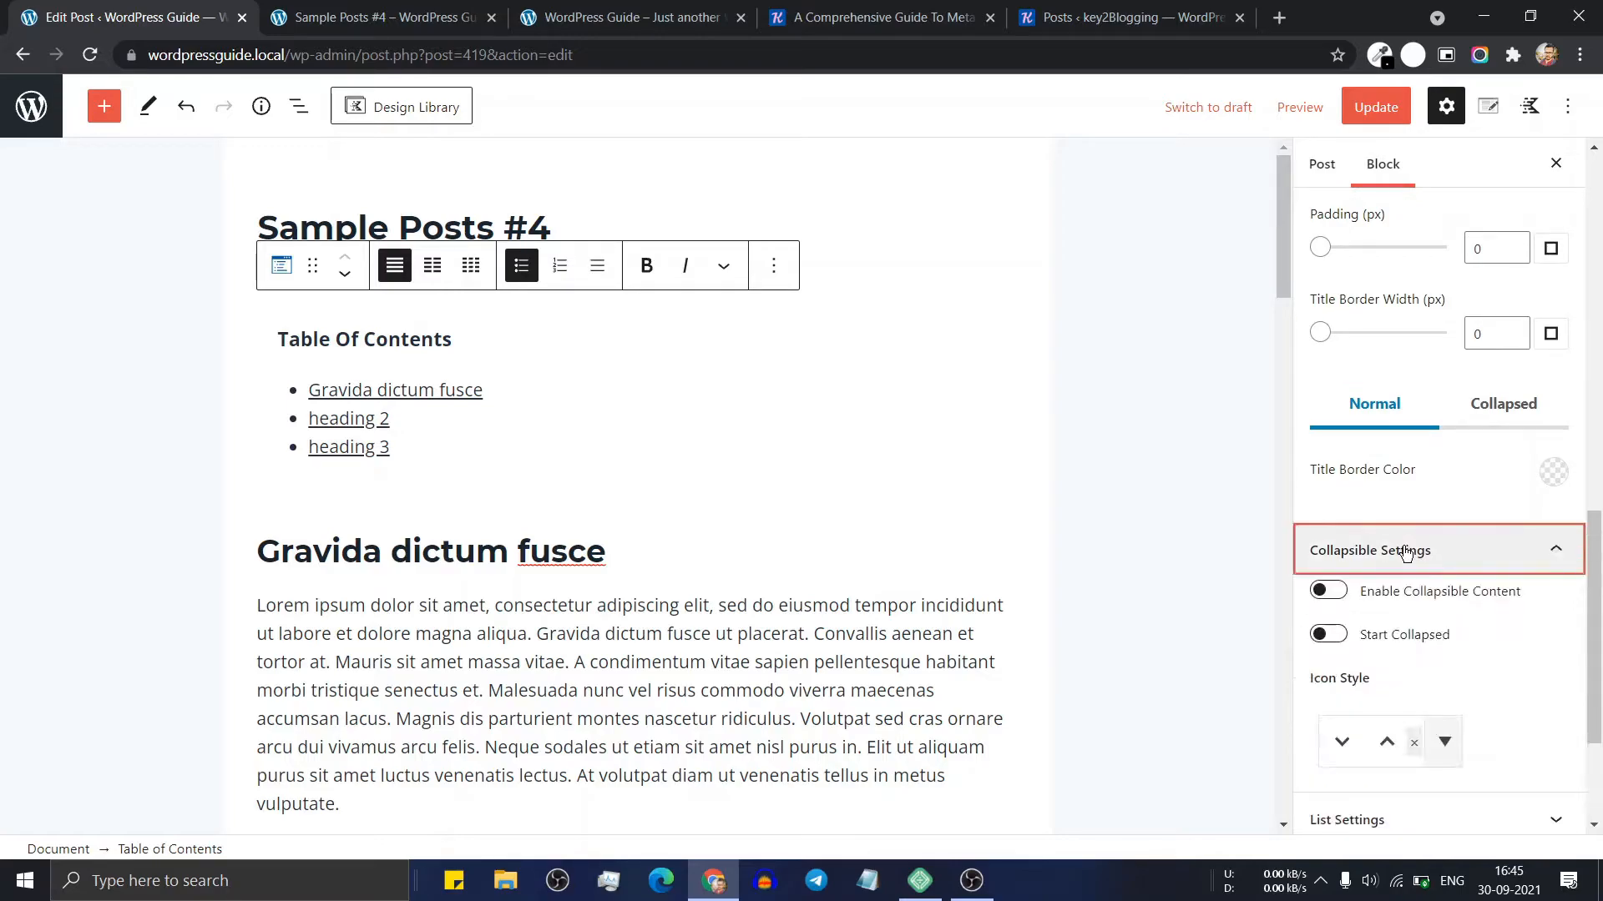
scroll(1407, 551, down, 2)
click(1328, 383)
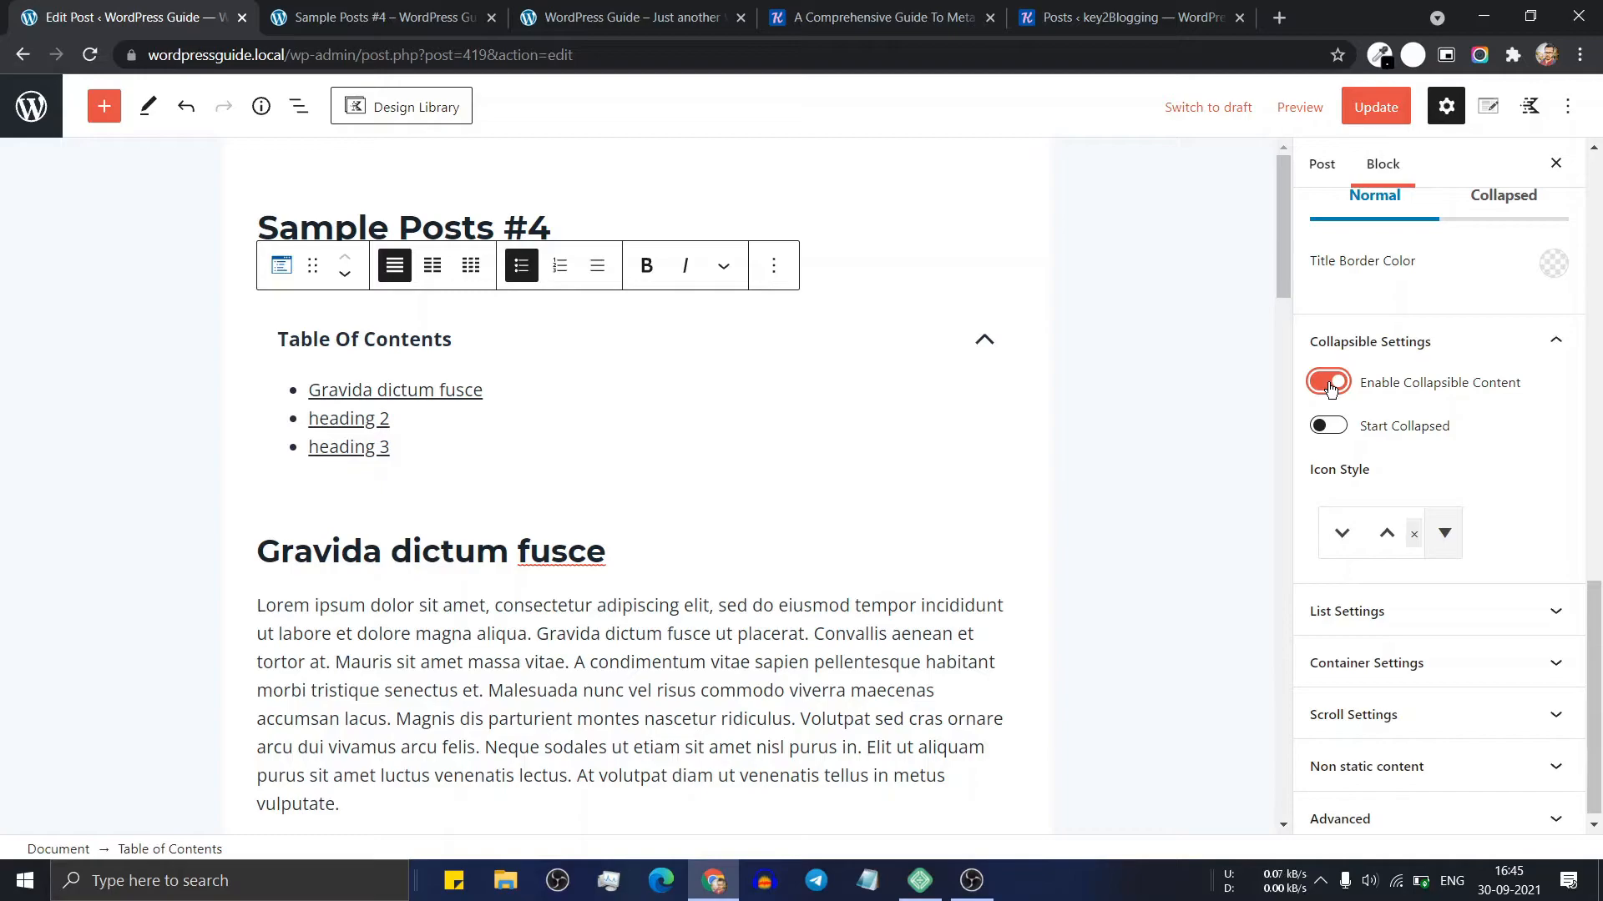
click(985, 340)
click(985, 340)
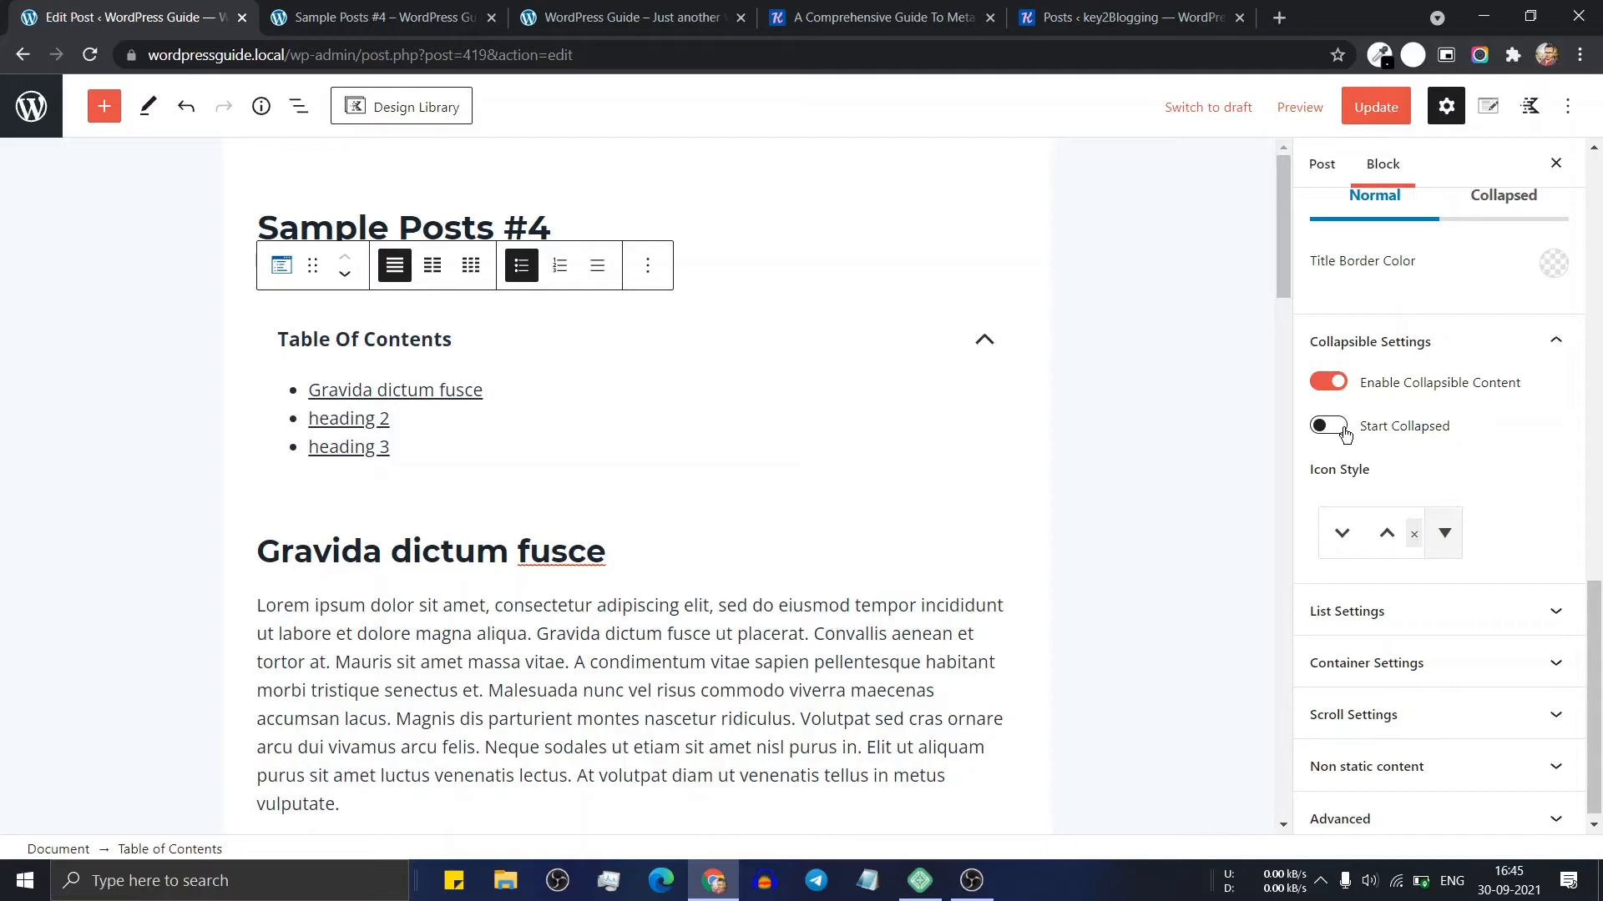
click(984, 341)
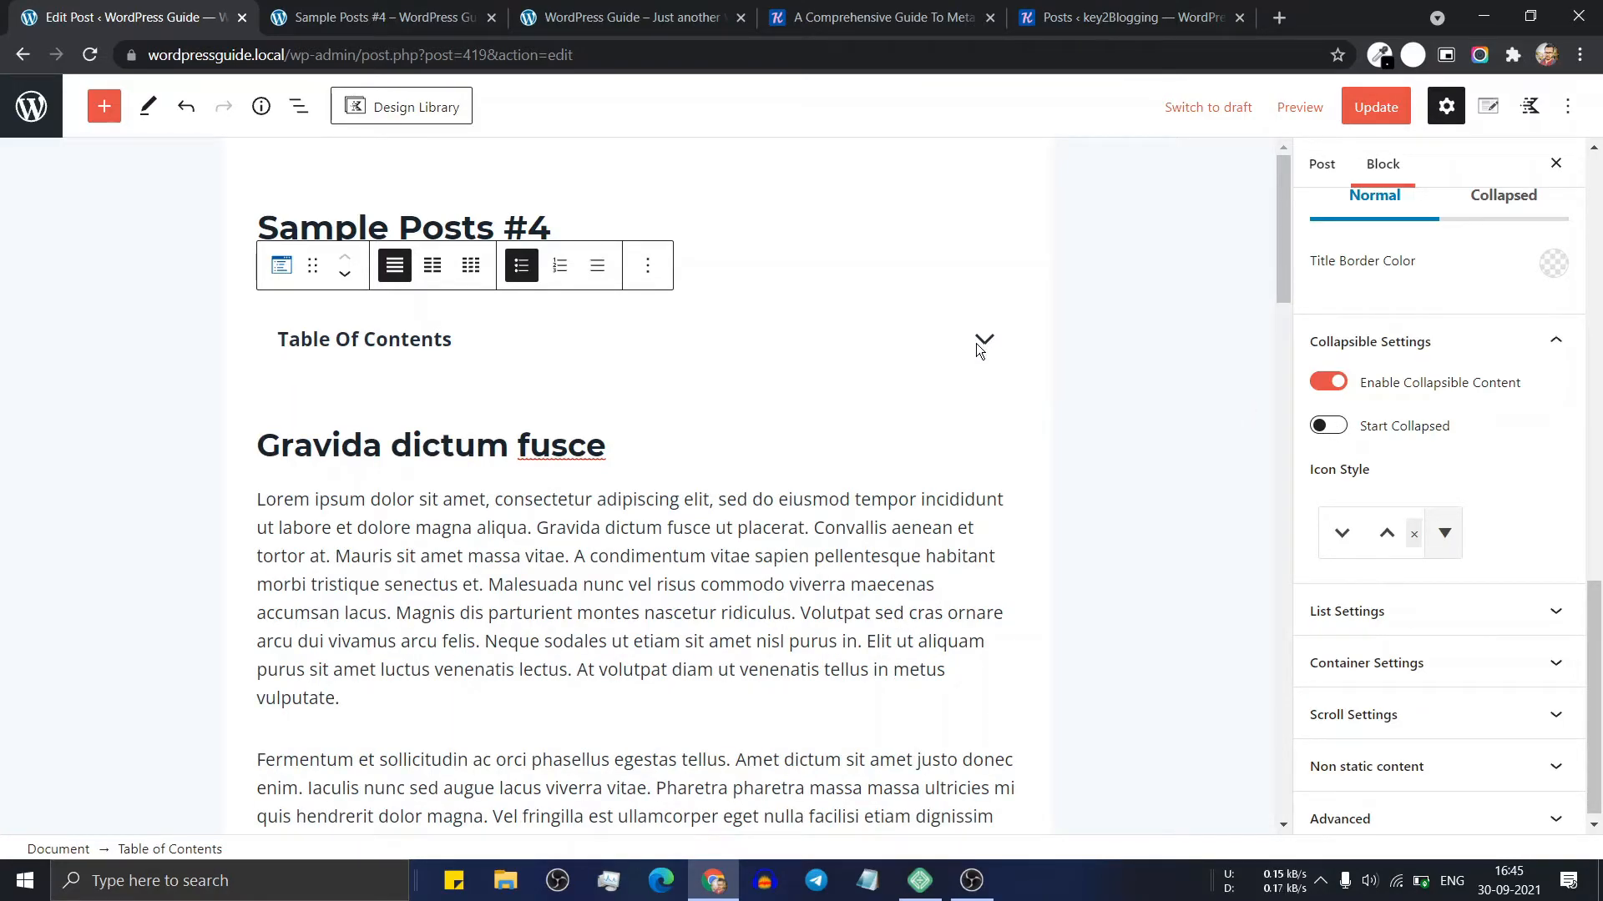
click(984, 342)
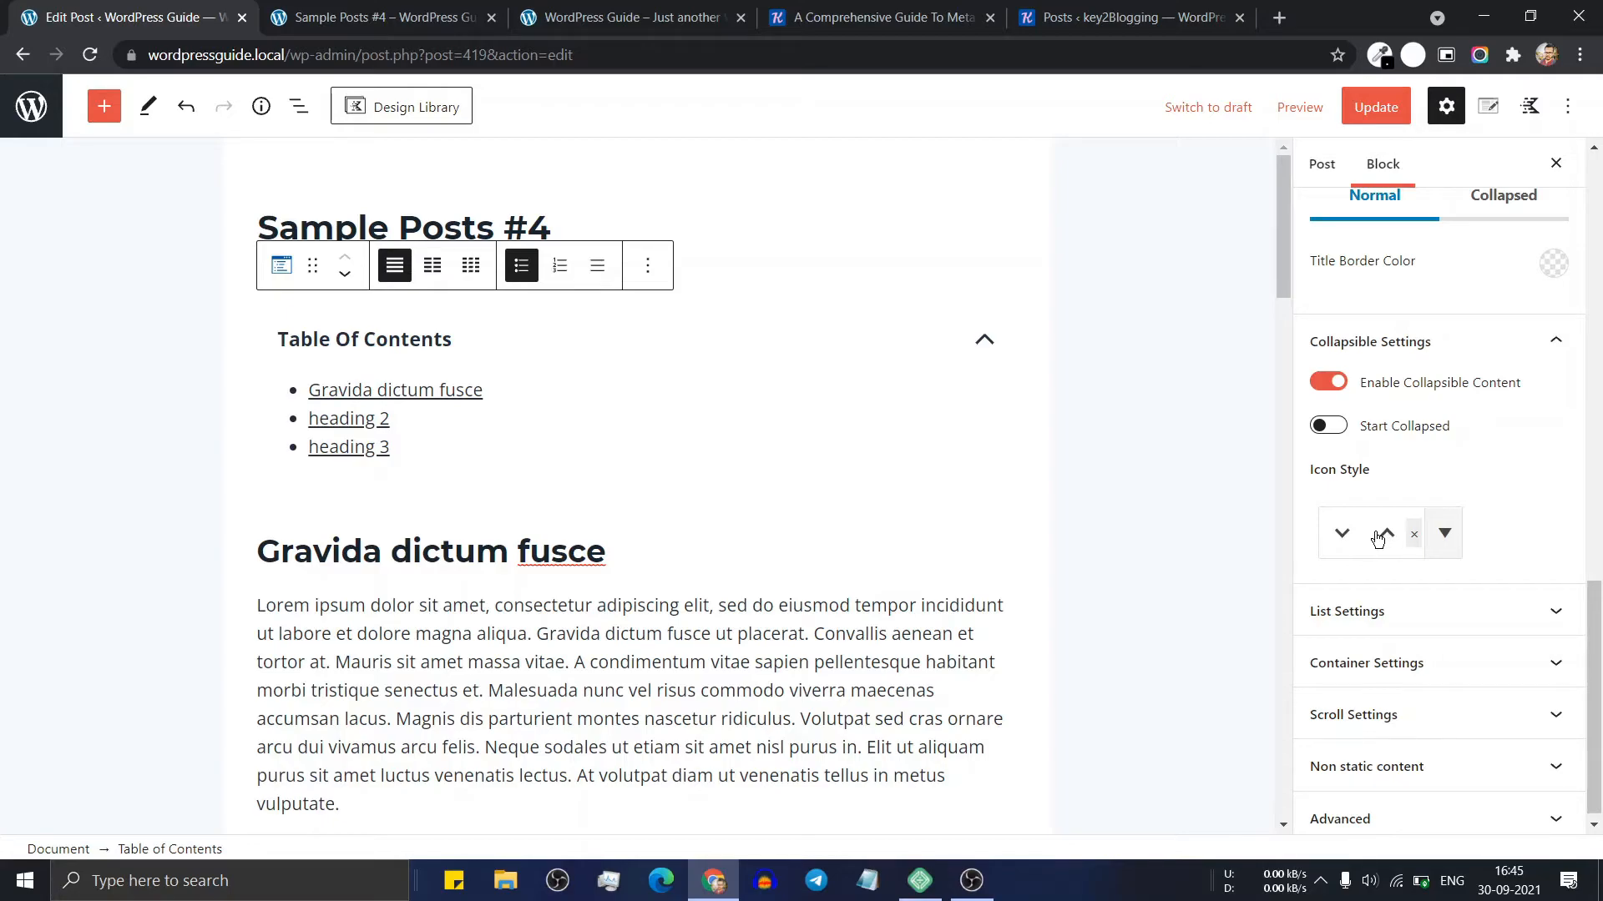
Replace the collapse icon style with the circled plus and circled X set
click(1414, 535)
click(1443, 532)
scroll(1278, 661, down, 3)
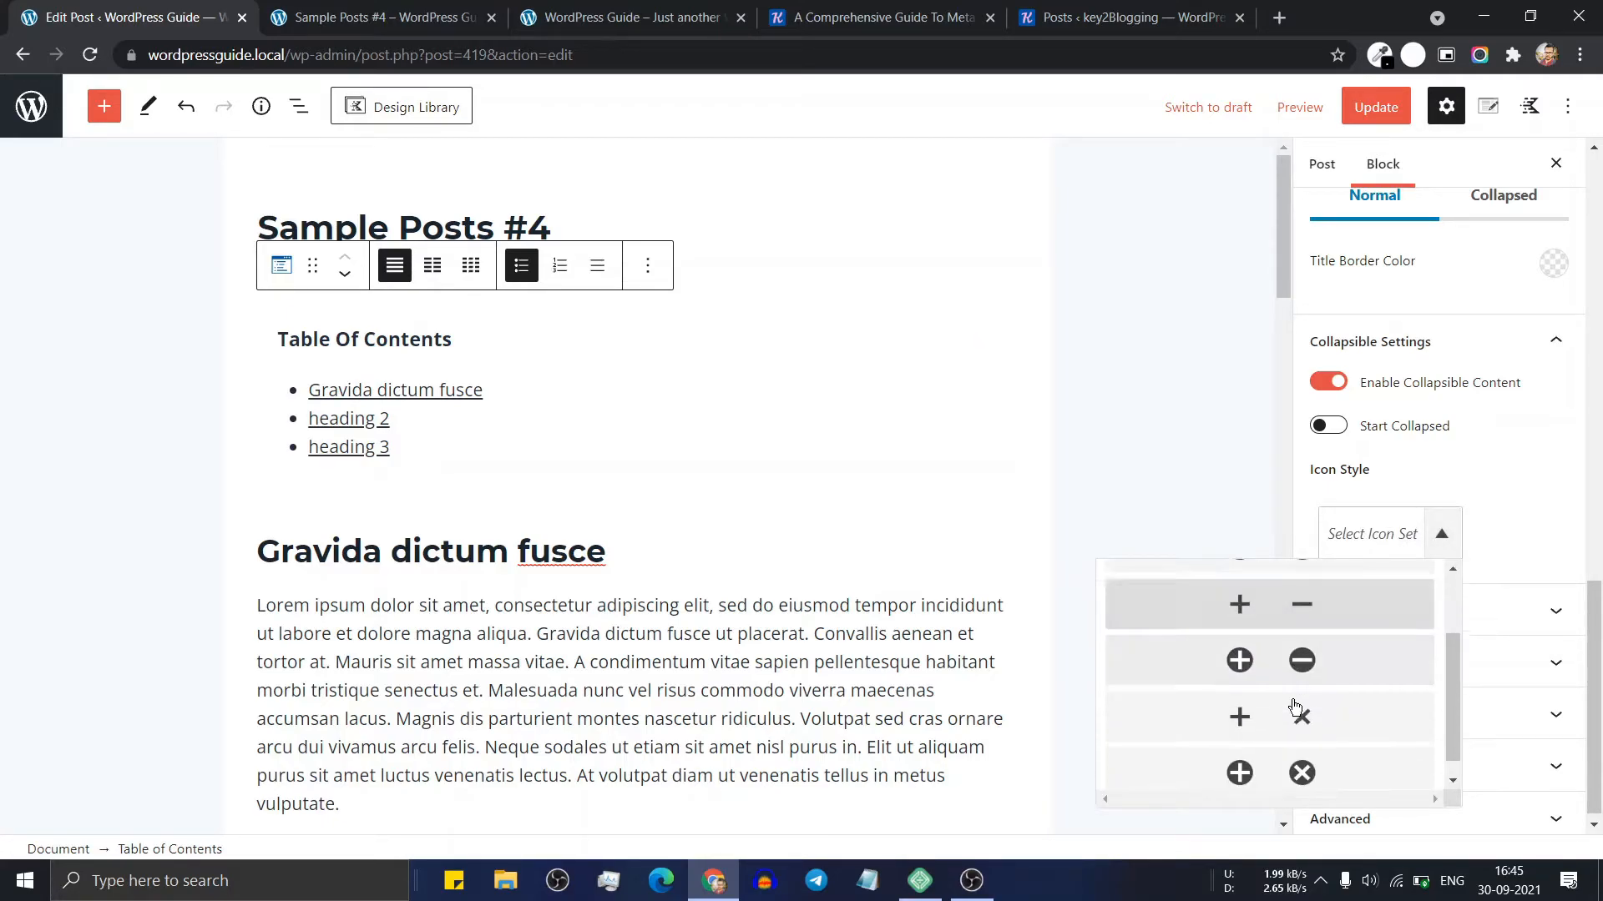
click(1240, 751)
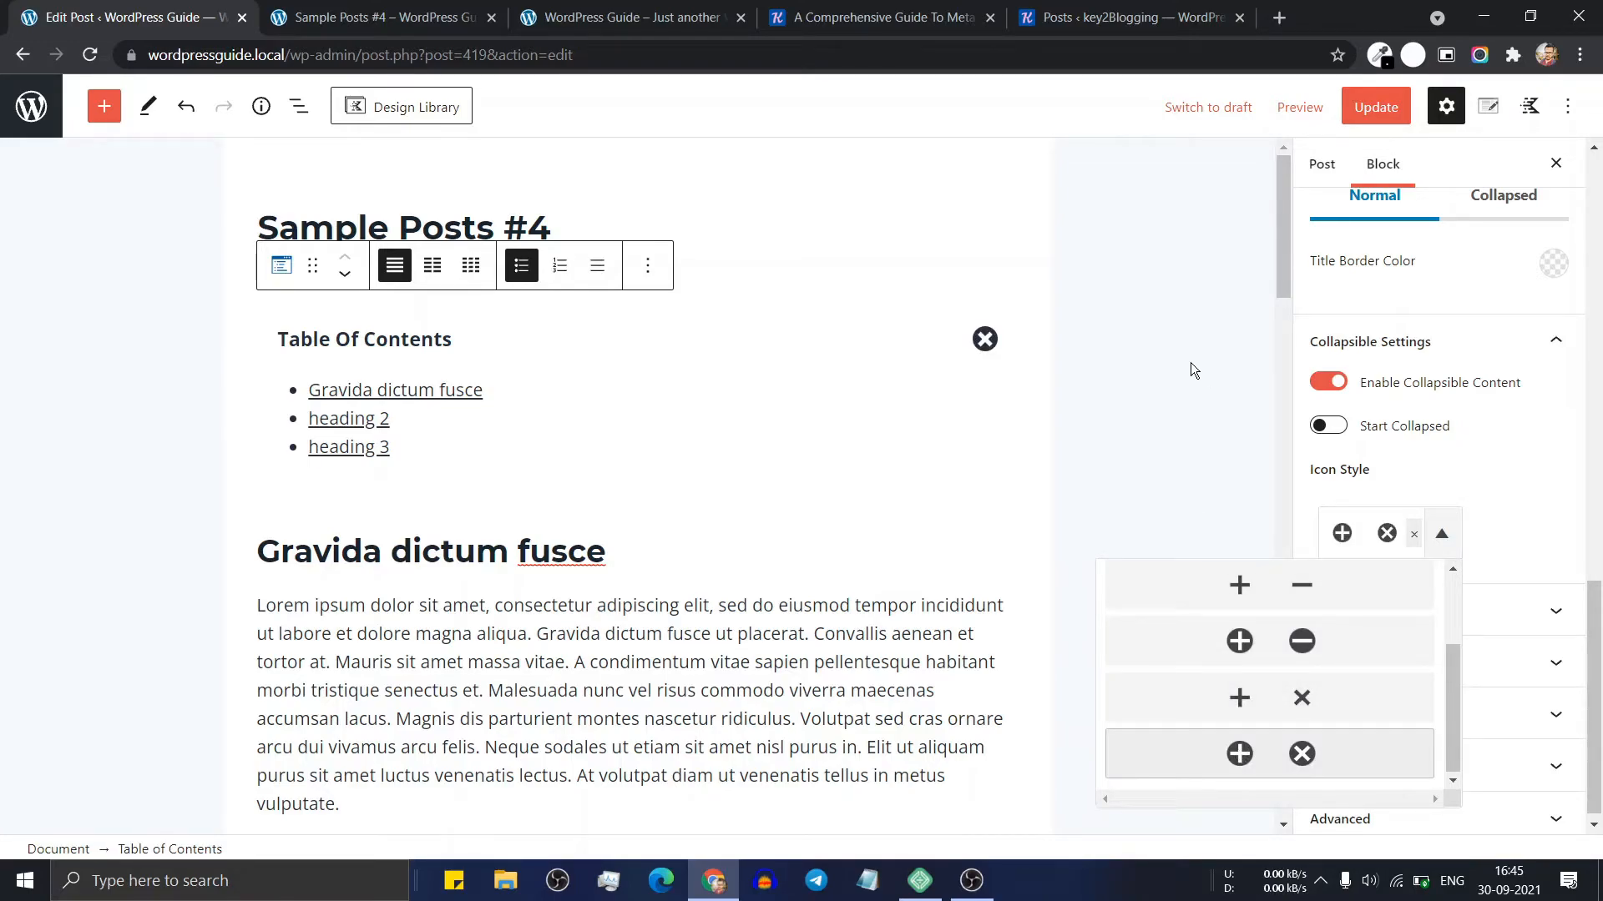
Test the new collapse icon by collapsing and expanding the Table of Contents list
click(1138, 354)
click(986, 338)
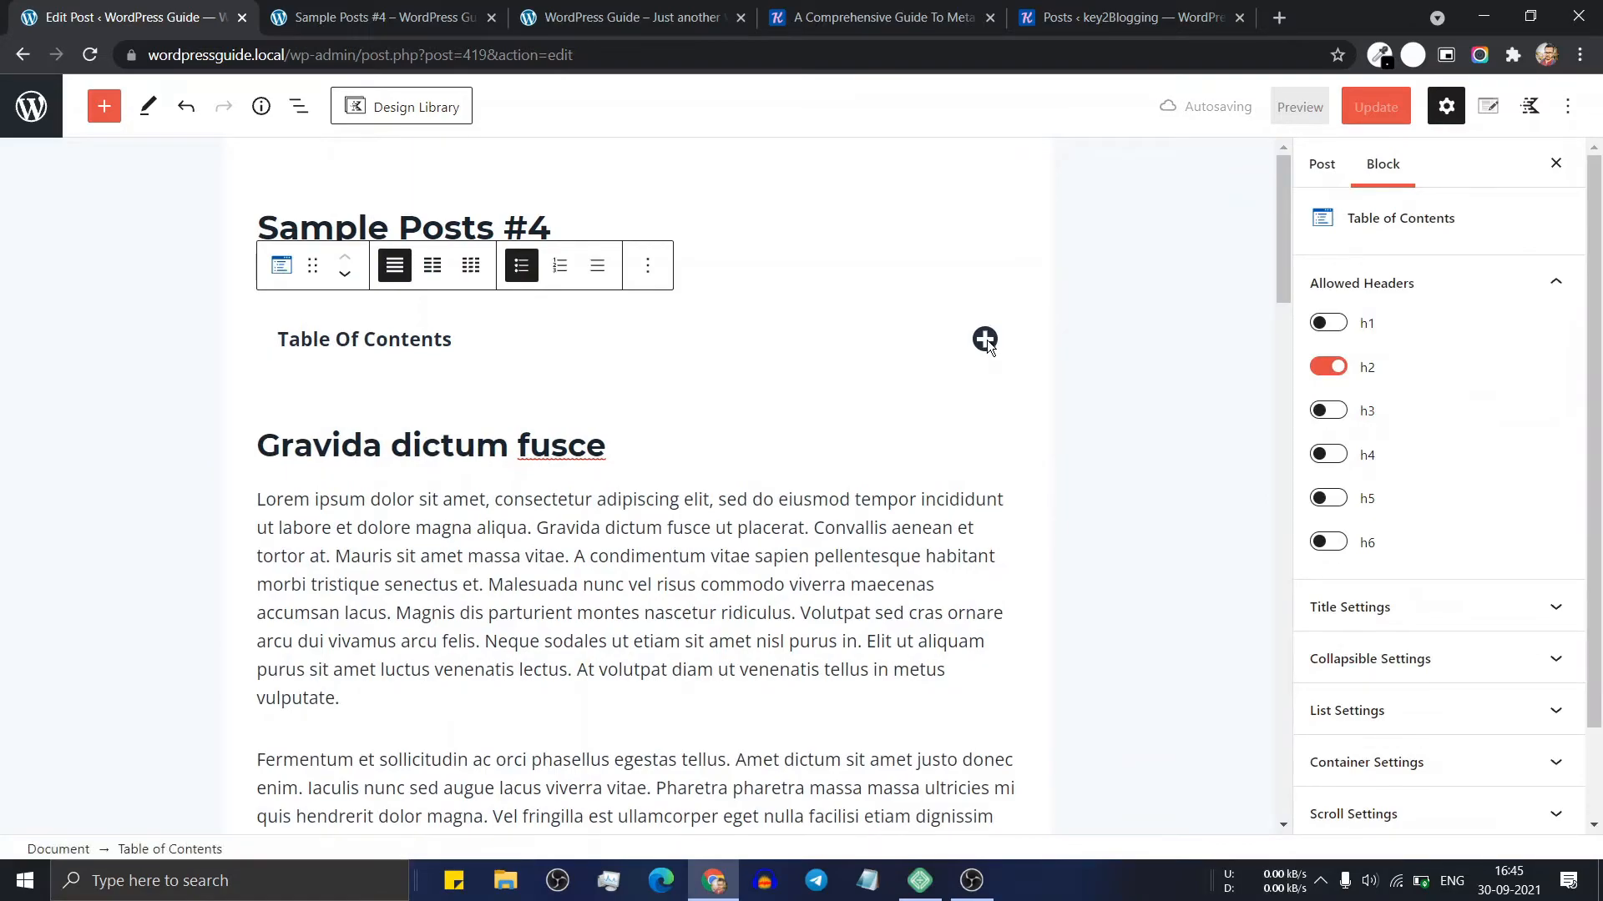
click(985, 340)
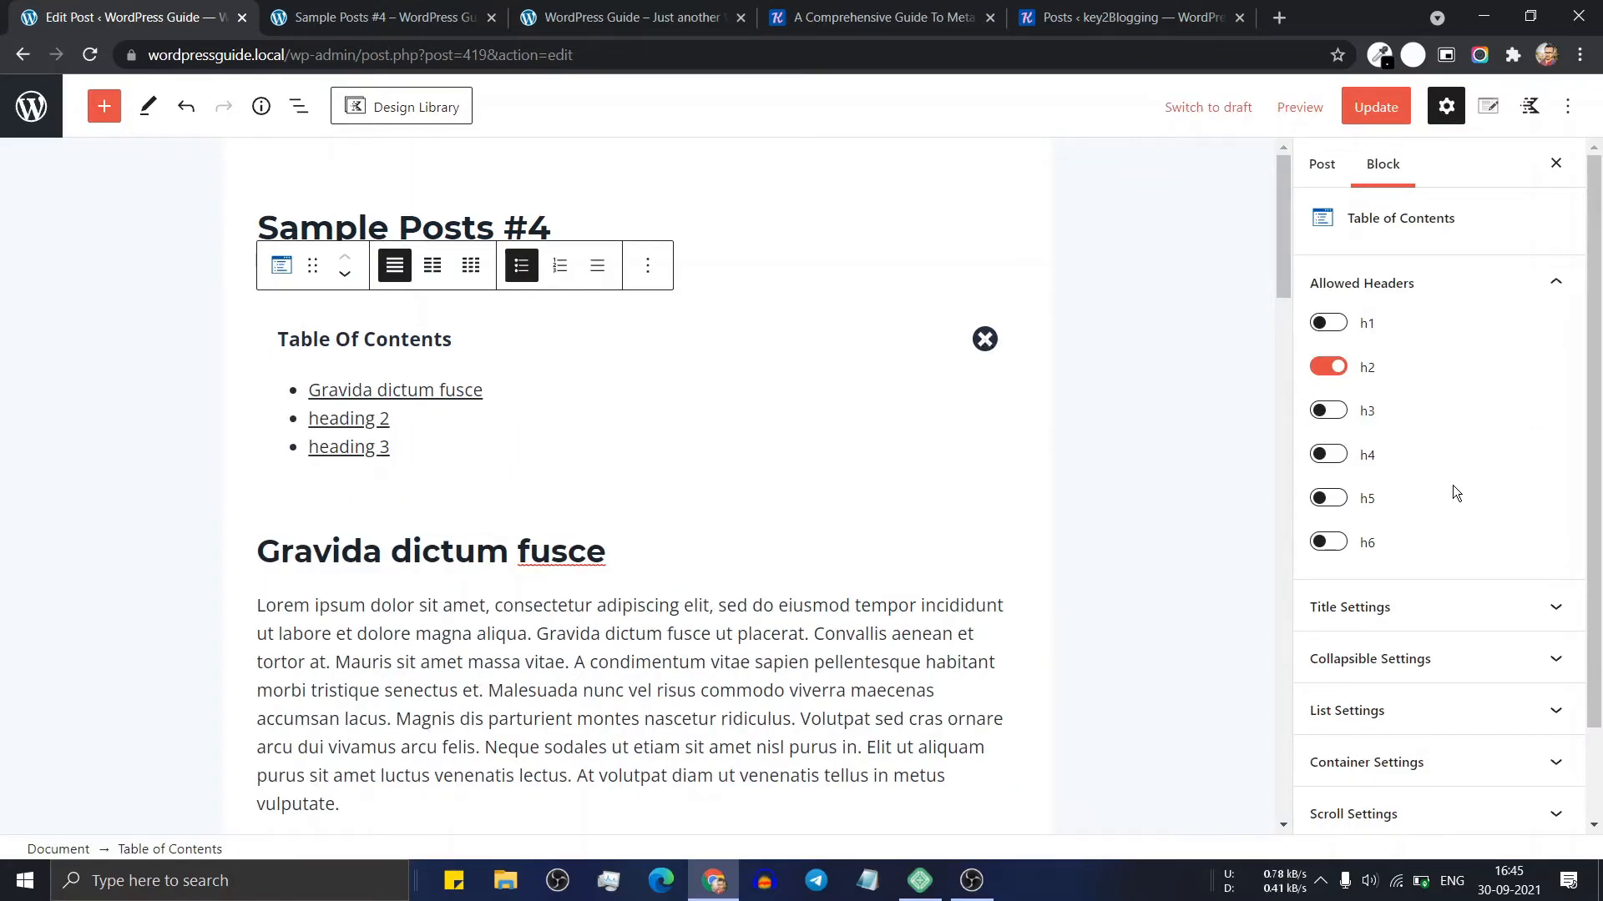
Set the Table of Contents block's list link style to No underline
scroll(1444, 501, down, 2)
click(1400, 602)
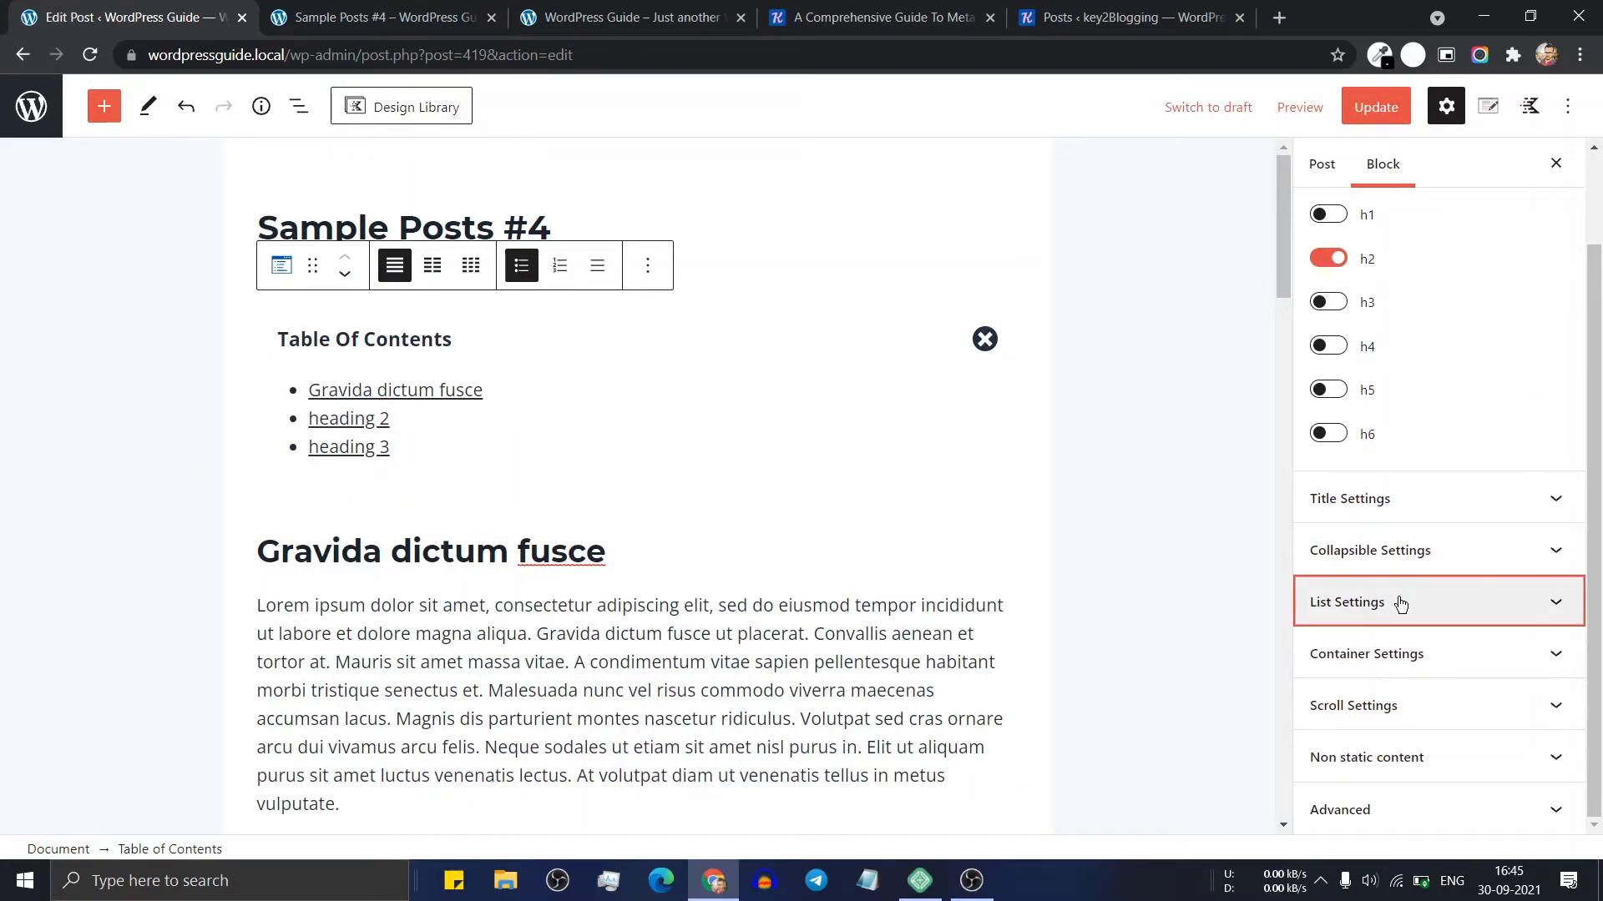
click(1538, 608)
click(1399, 467)
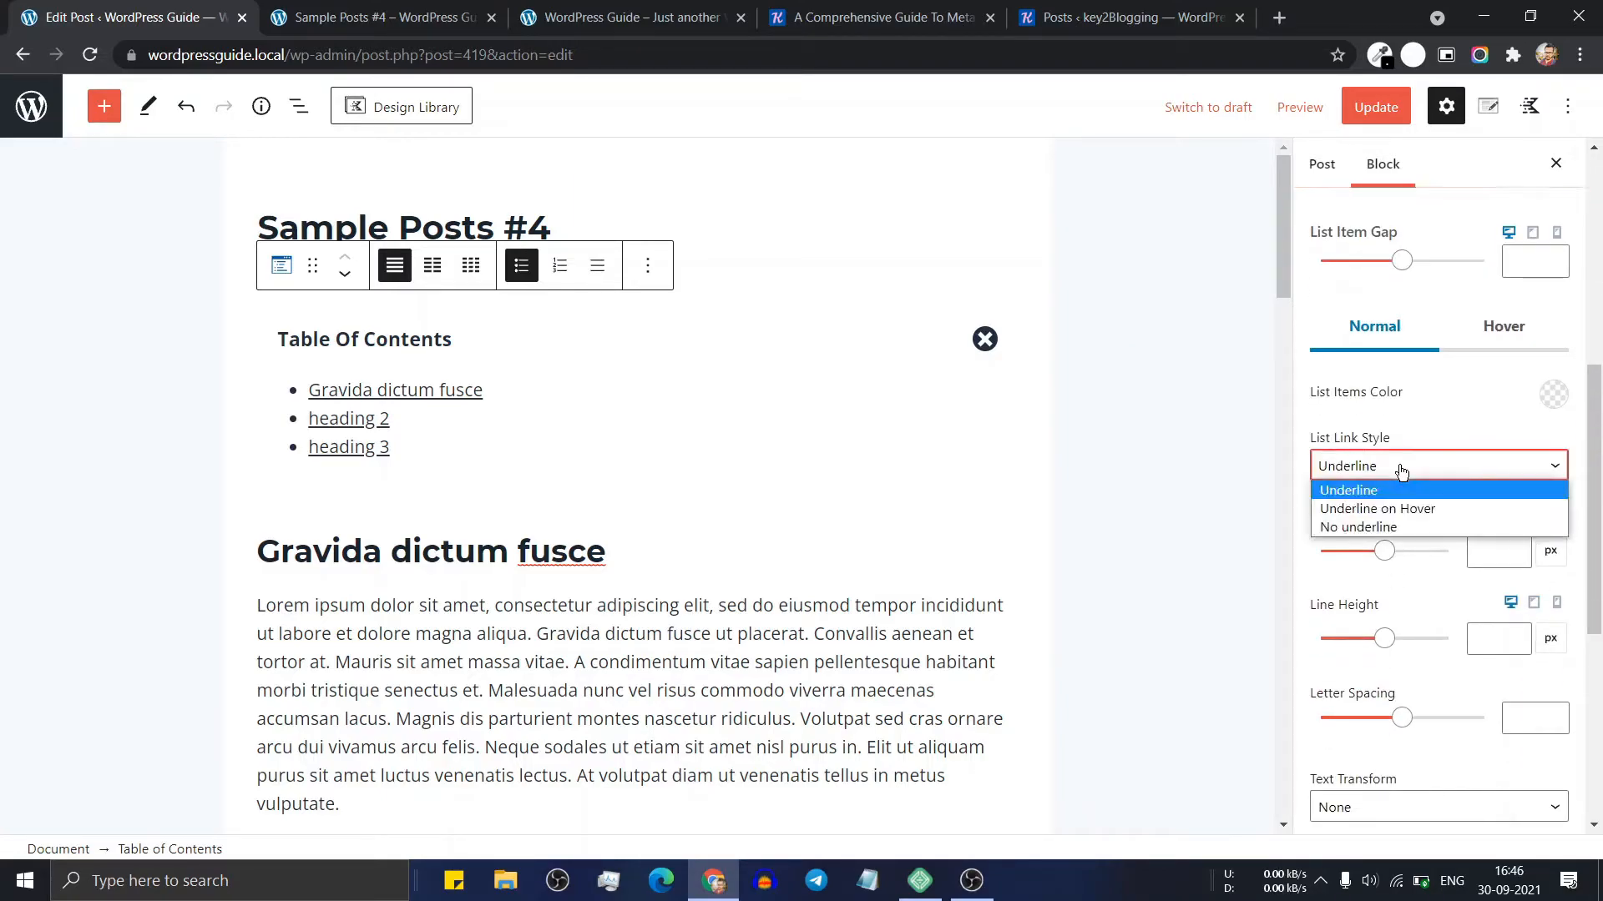
click(1386, 524)
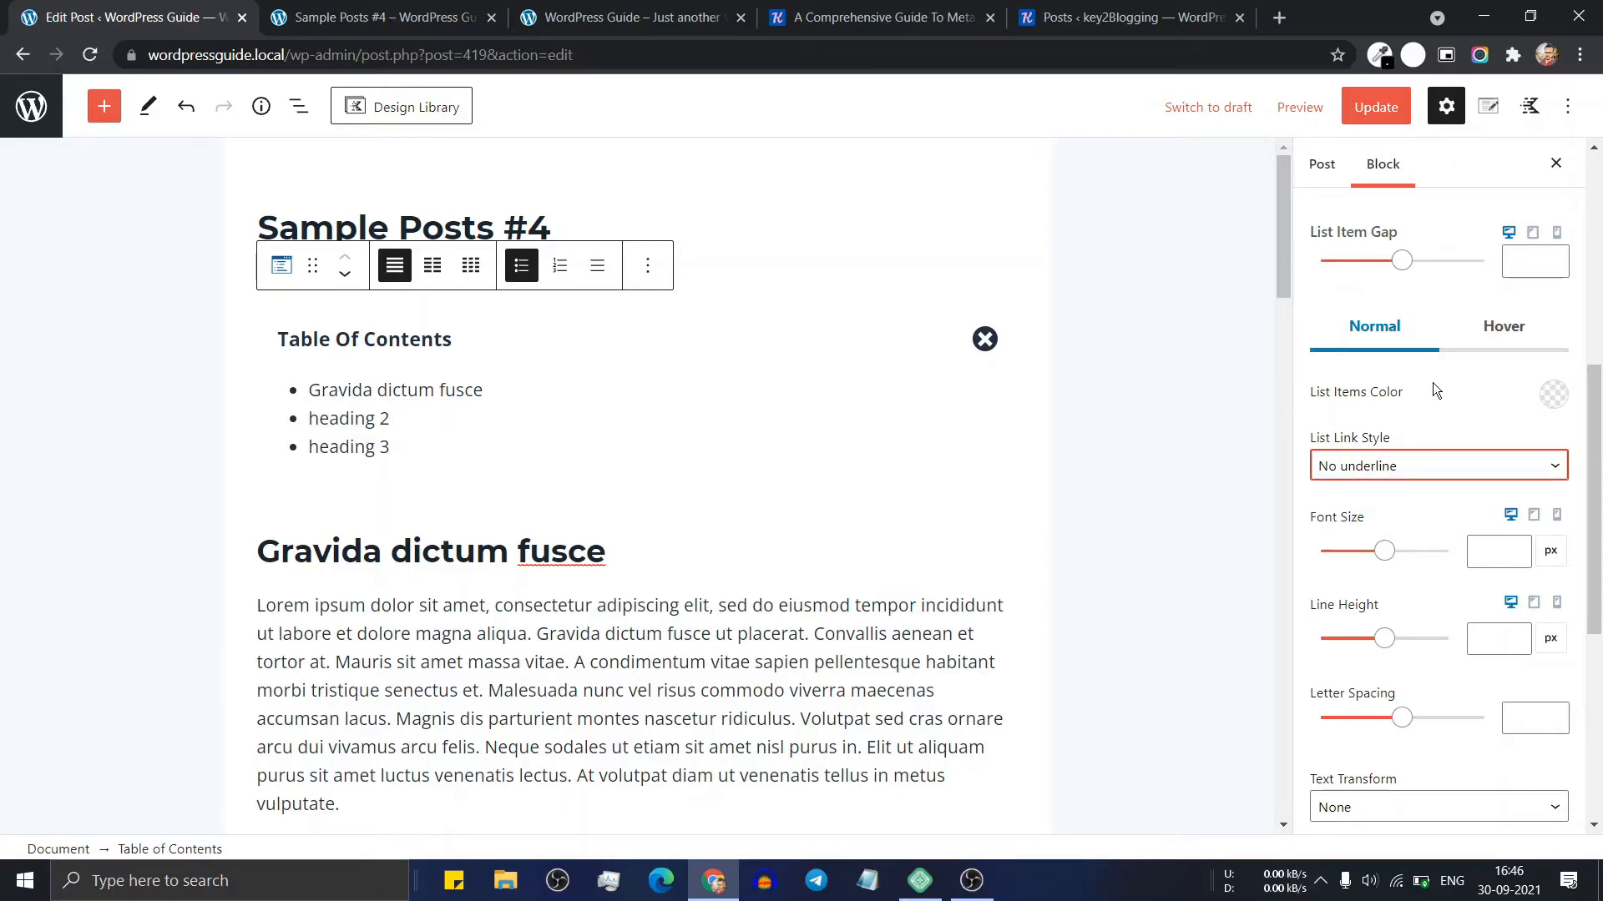
Set the list items color to the dark navy palette swatch 232D41 after trying the blue and green ones
click(1549, 404)
click(1549, 404)
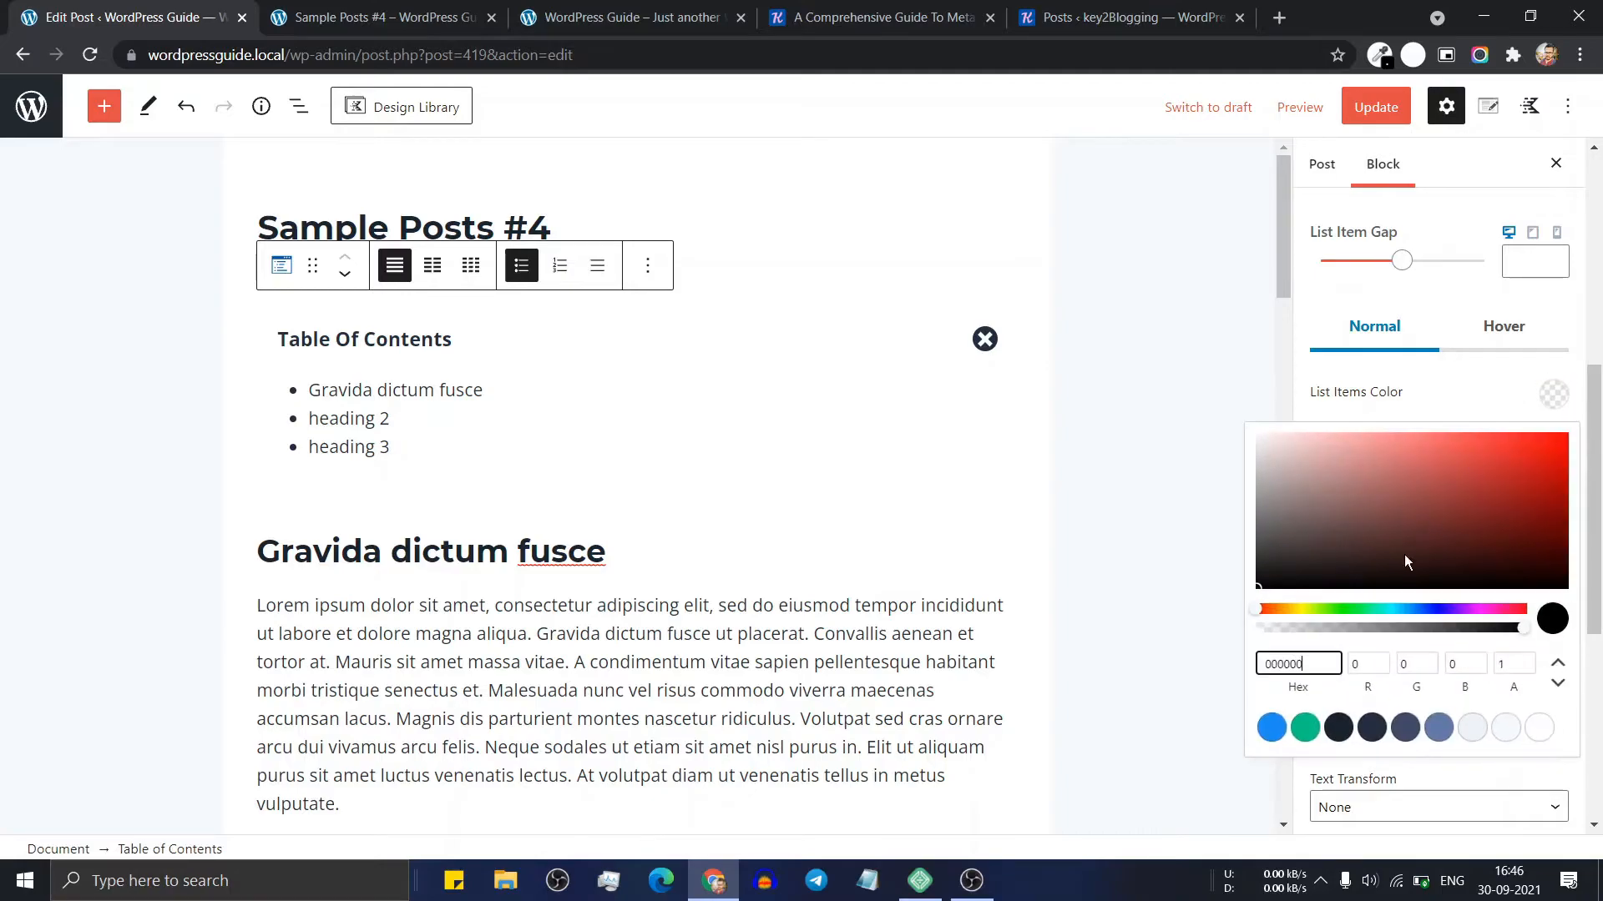
click(1271, 727)
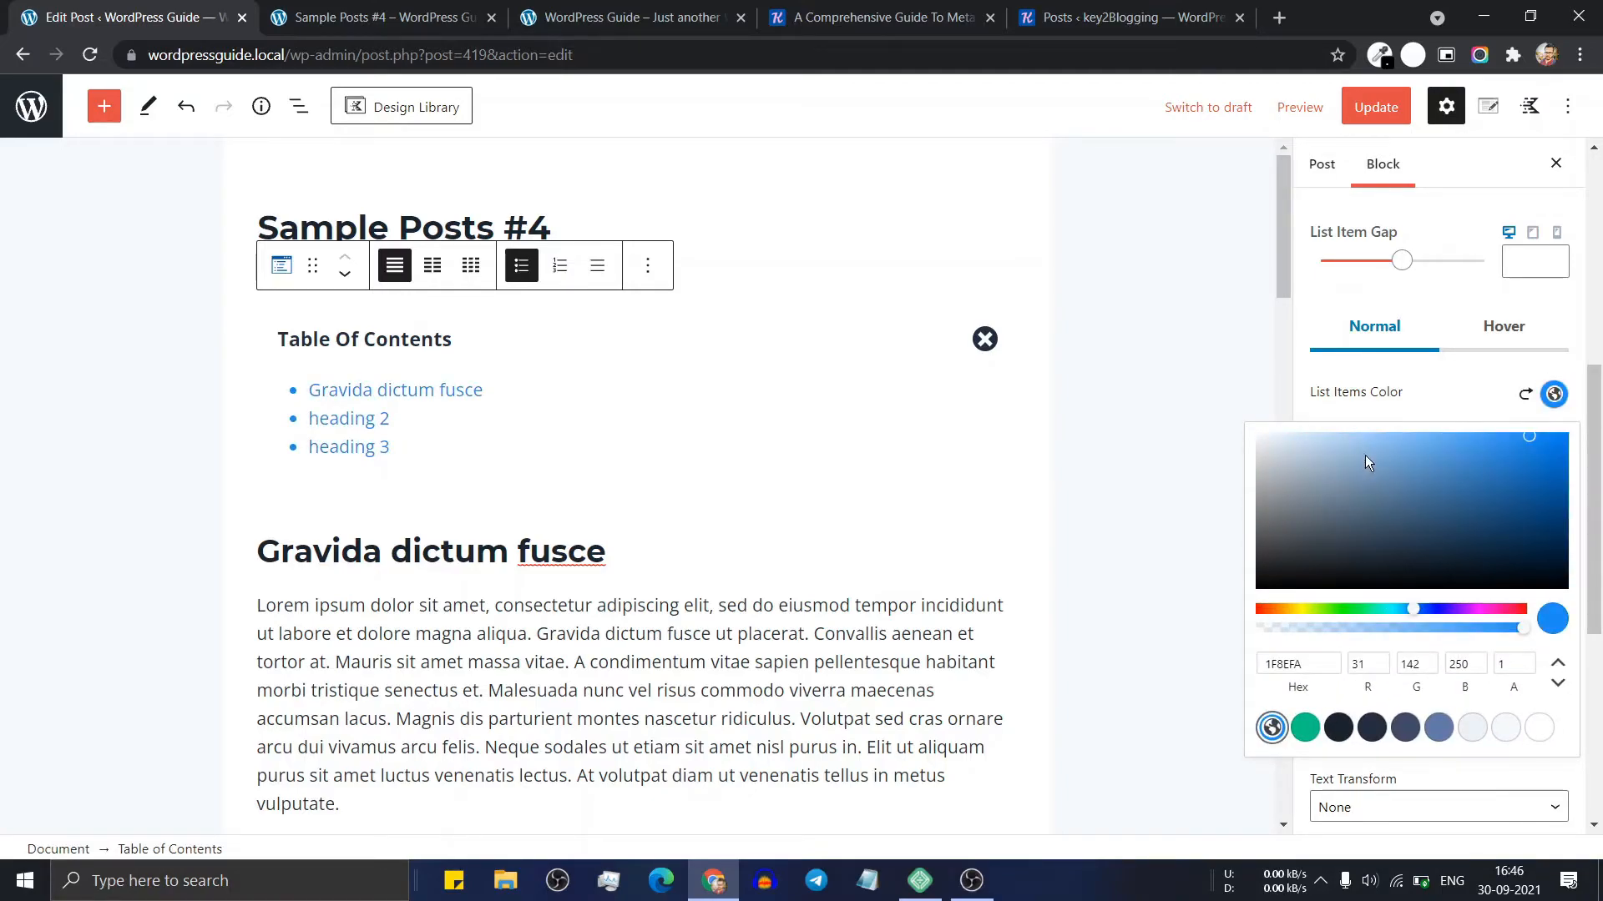
click(1305, 727)
click(1373, 727)
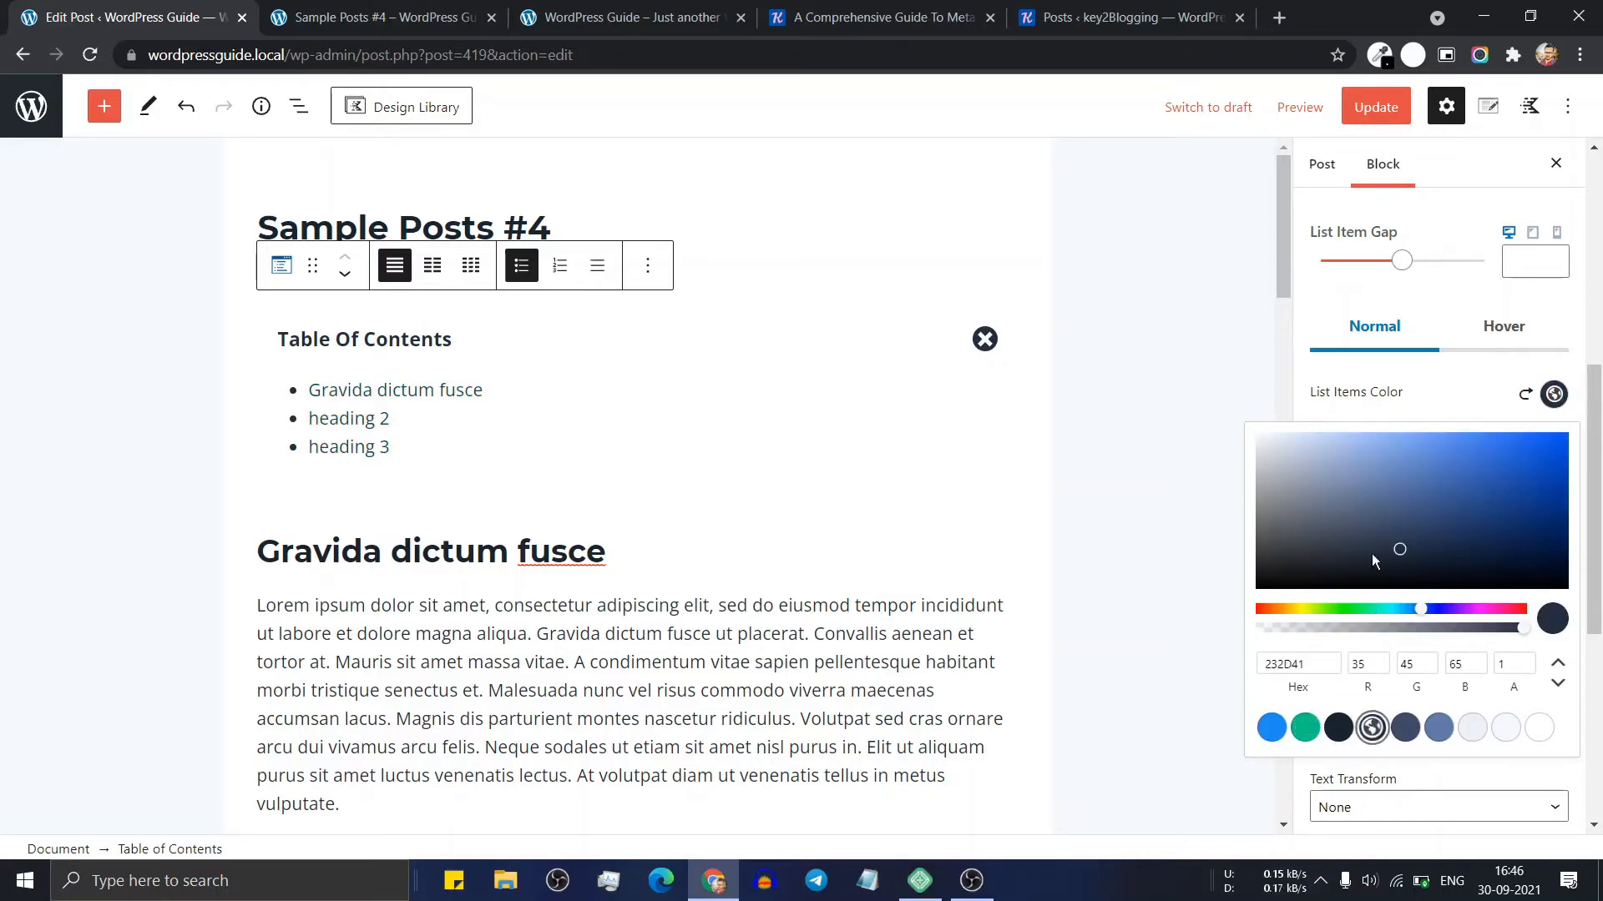
click(1458, 381)
Set the list items' font size to 79 px and look through the available font families
scroll(1410, 417, down, 1)
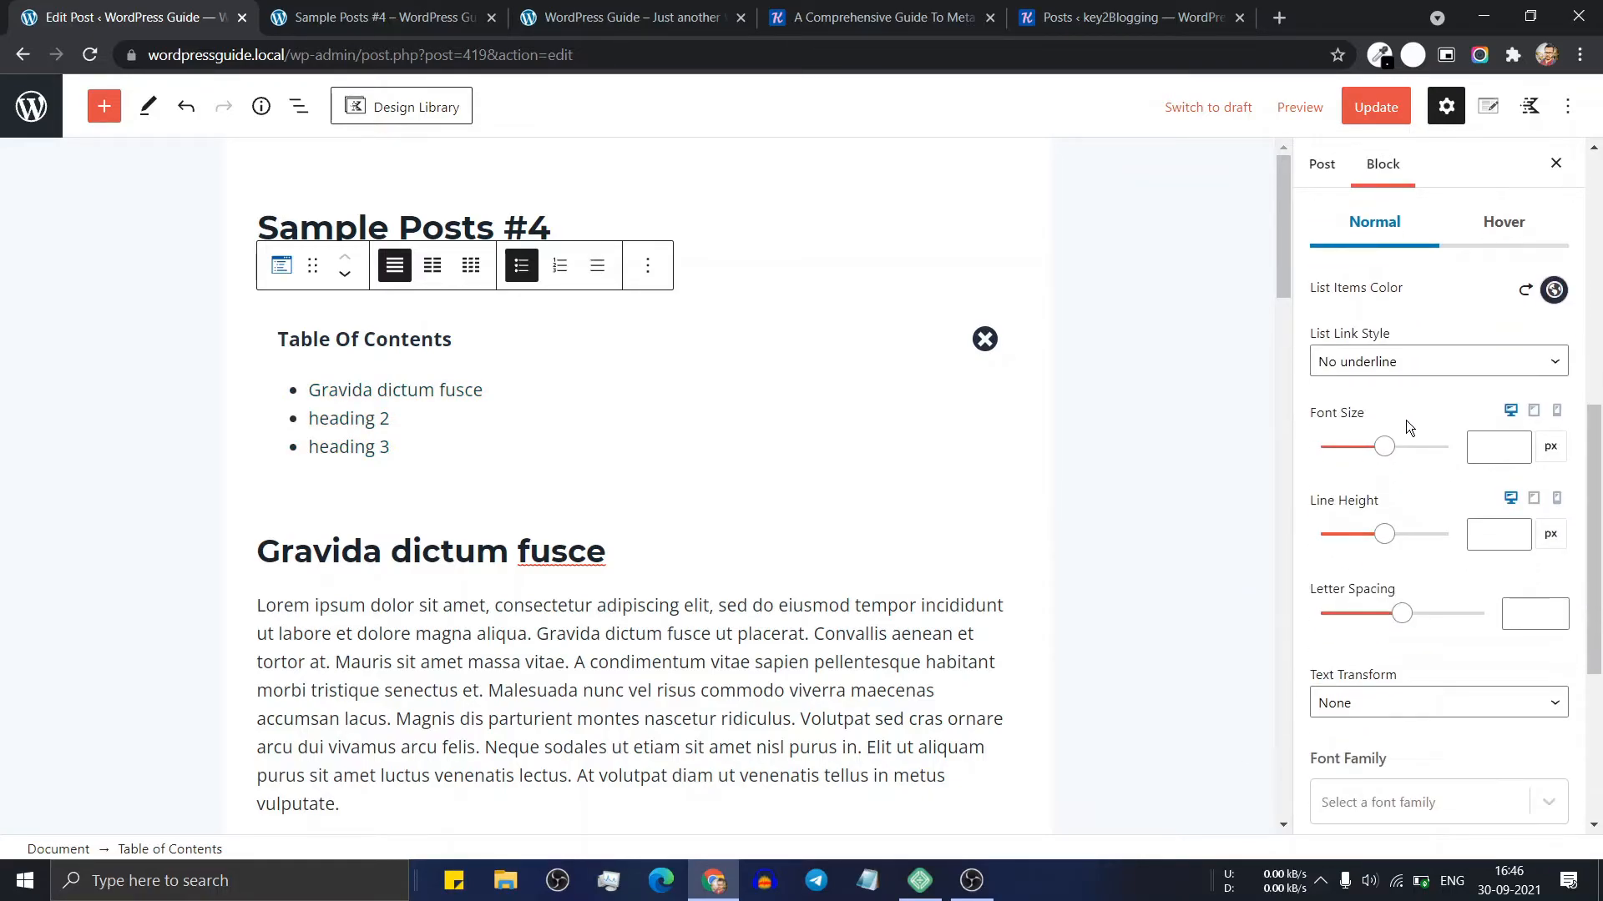
mouse_move(1384, 447)
mouse_down()
mouse_move(1415, 450)
mouse_move(1369, 449)
mouse_up()
scroll(1425, 414, down, 2)
scroll(1426, 409, down, 2)
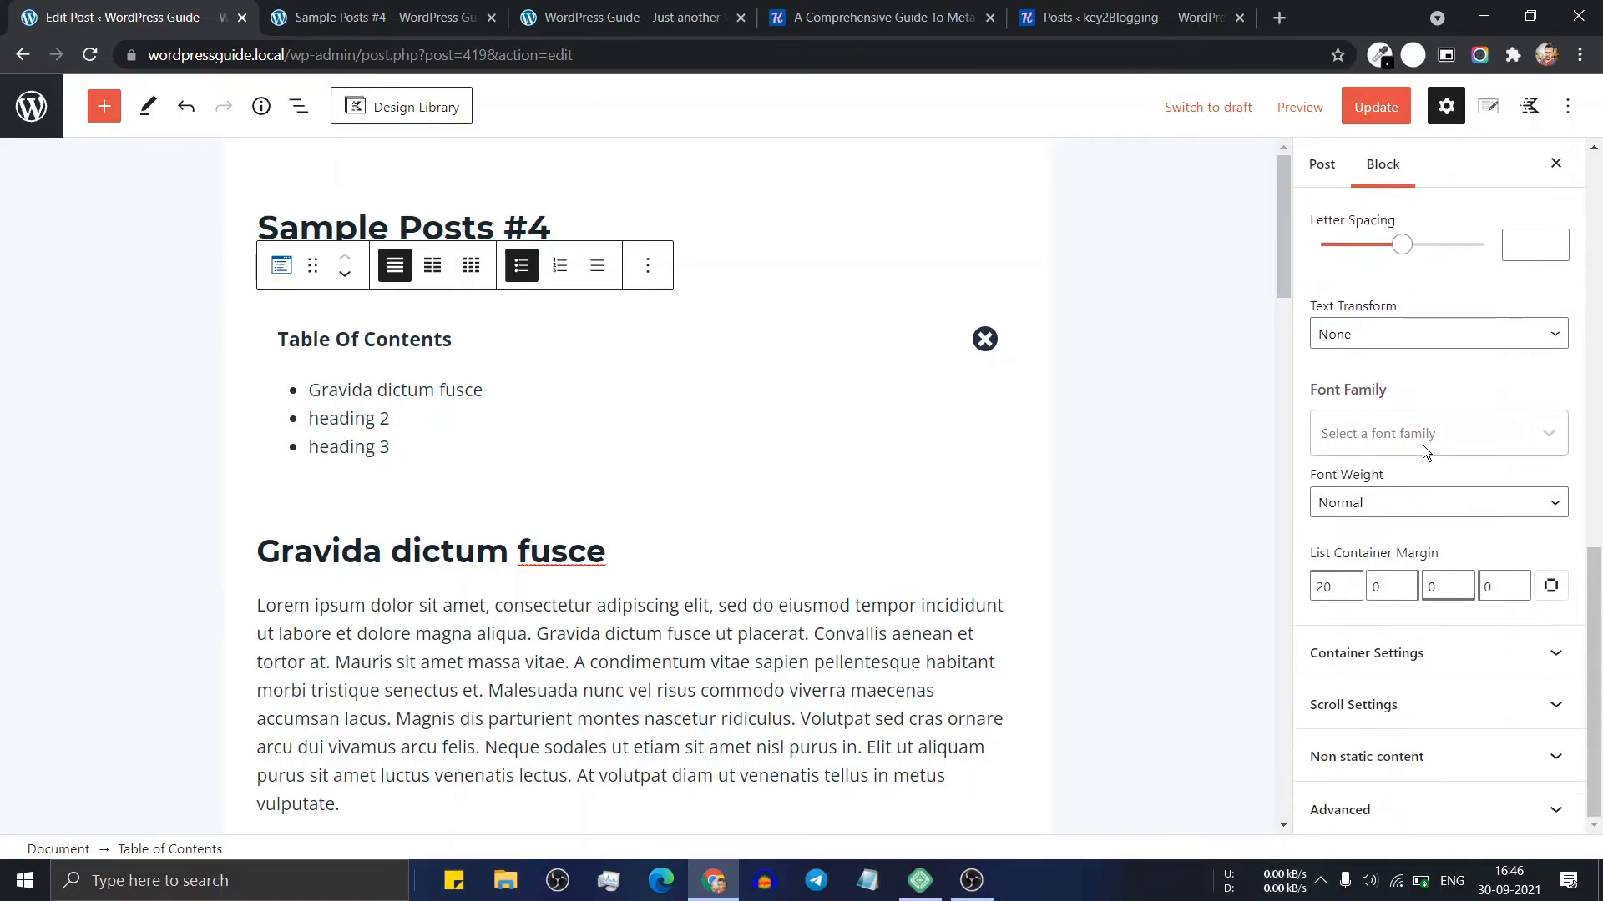
click(1519, 442)
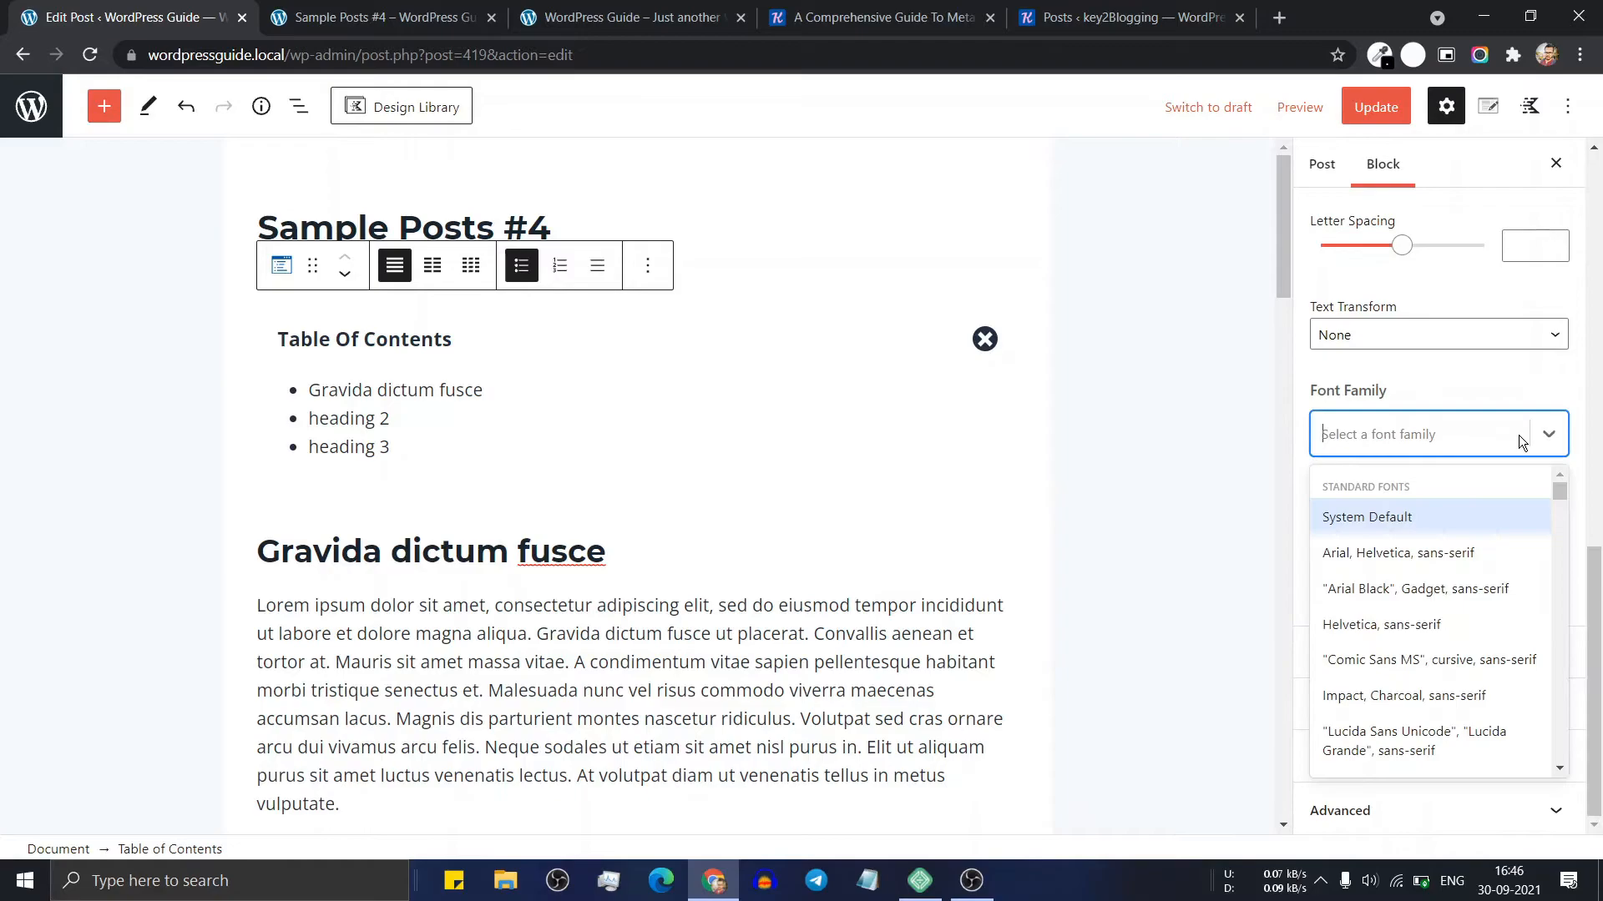
click(1547, 434)
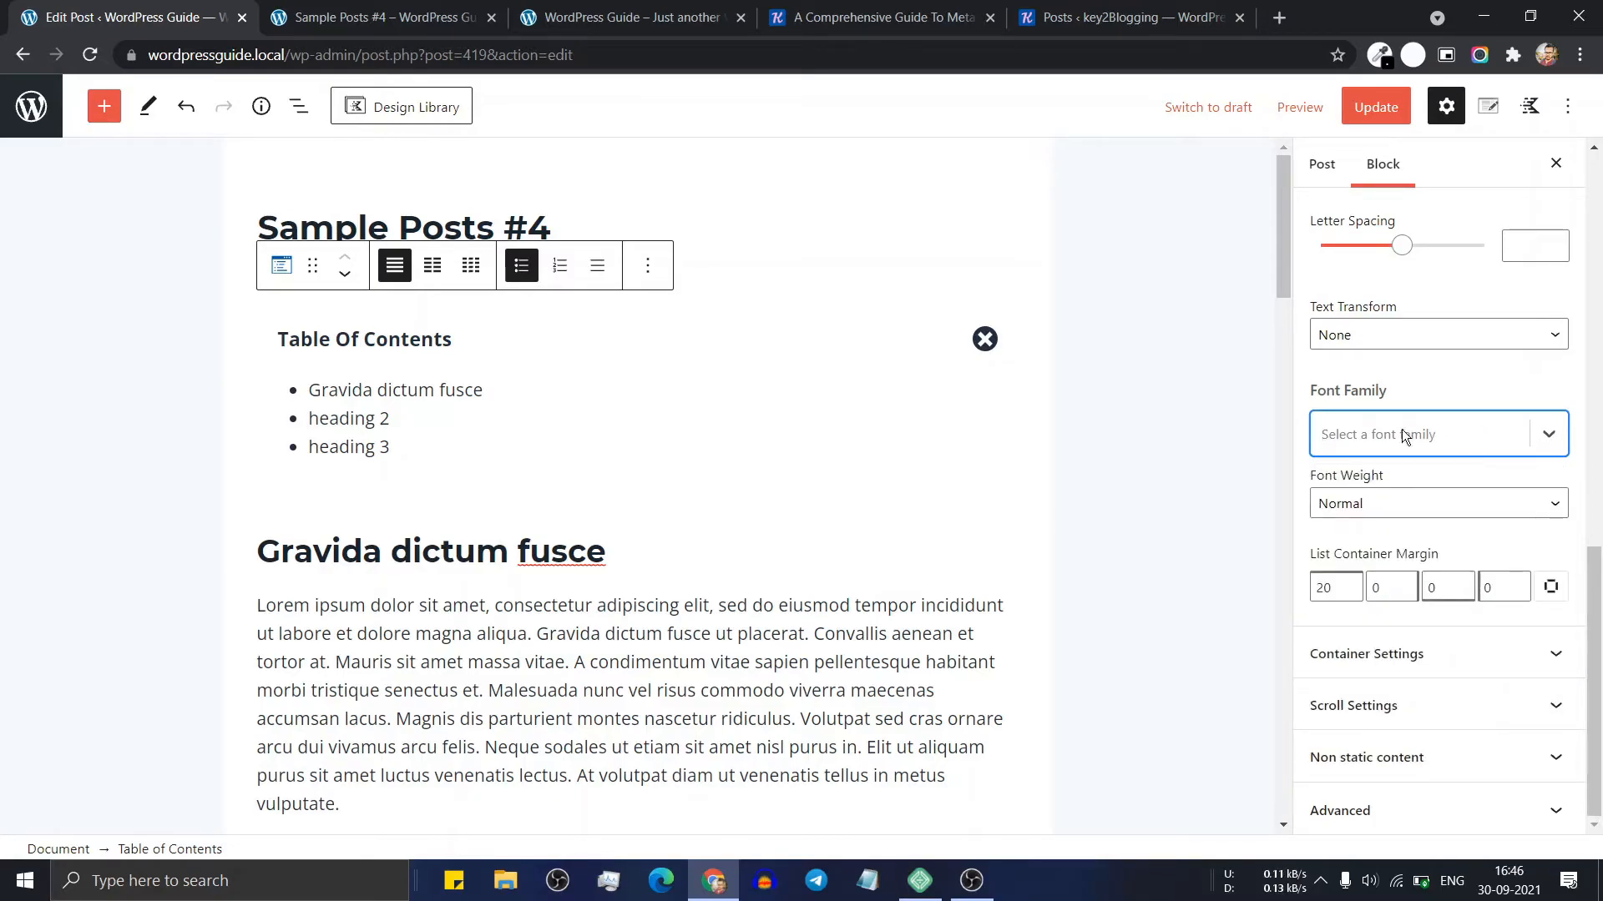
Give the Table of Contents container the light palette background EDF2F7
click(1407, 656)
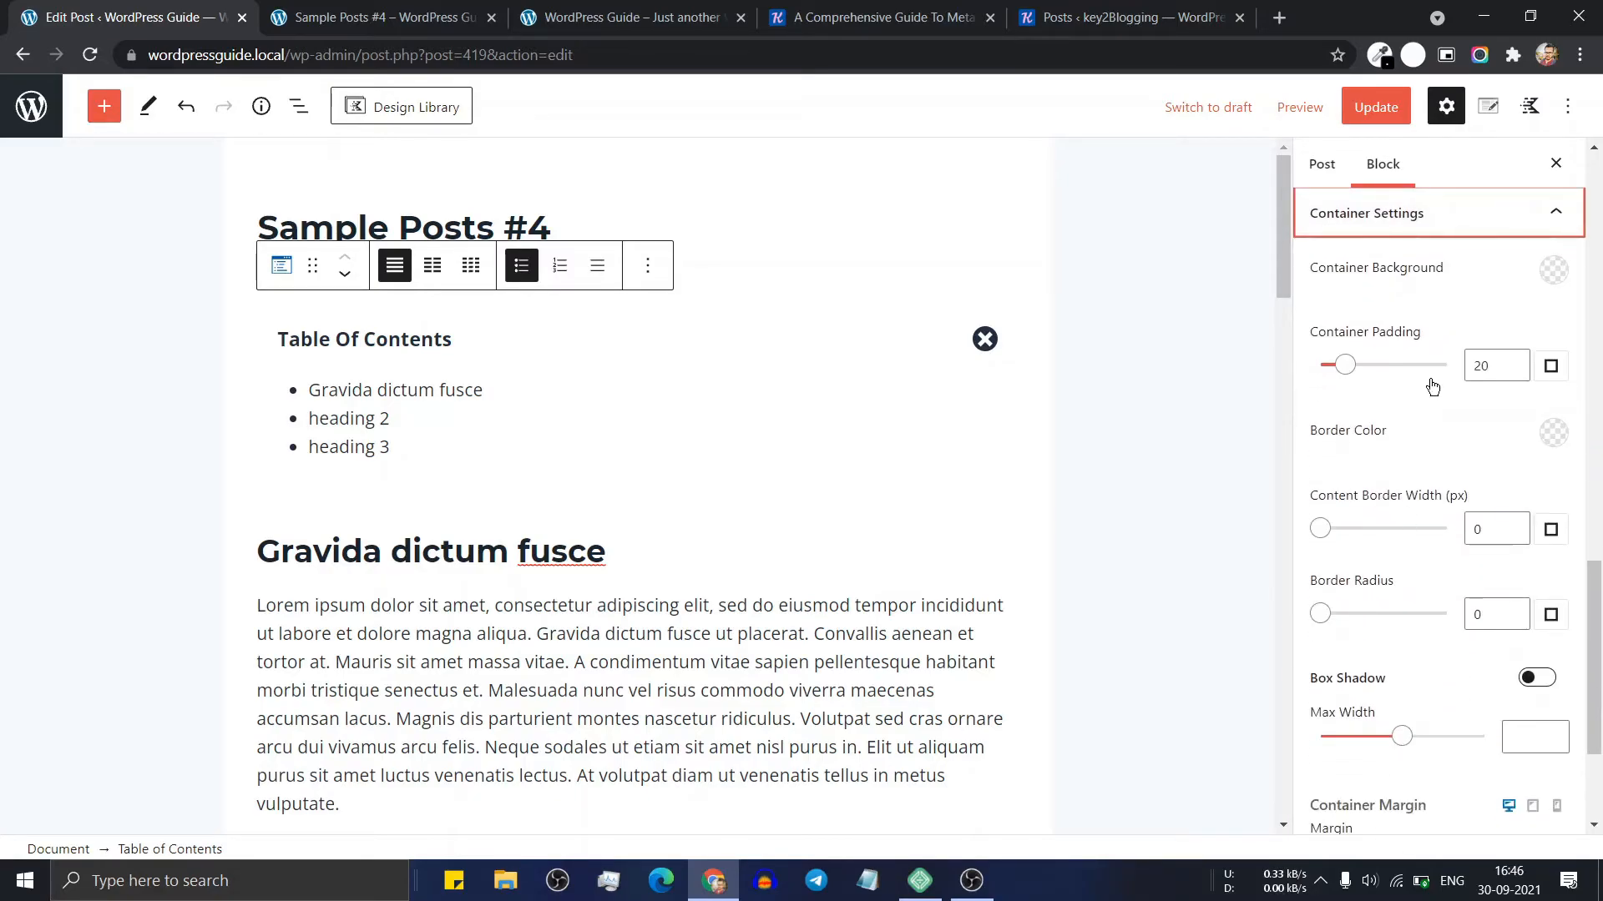
click(1554, 270)
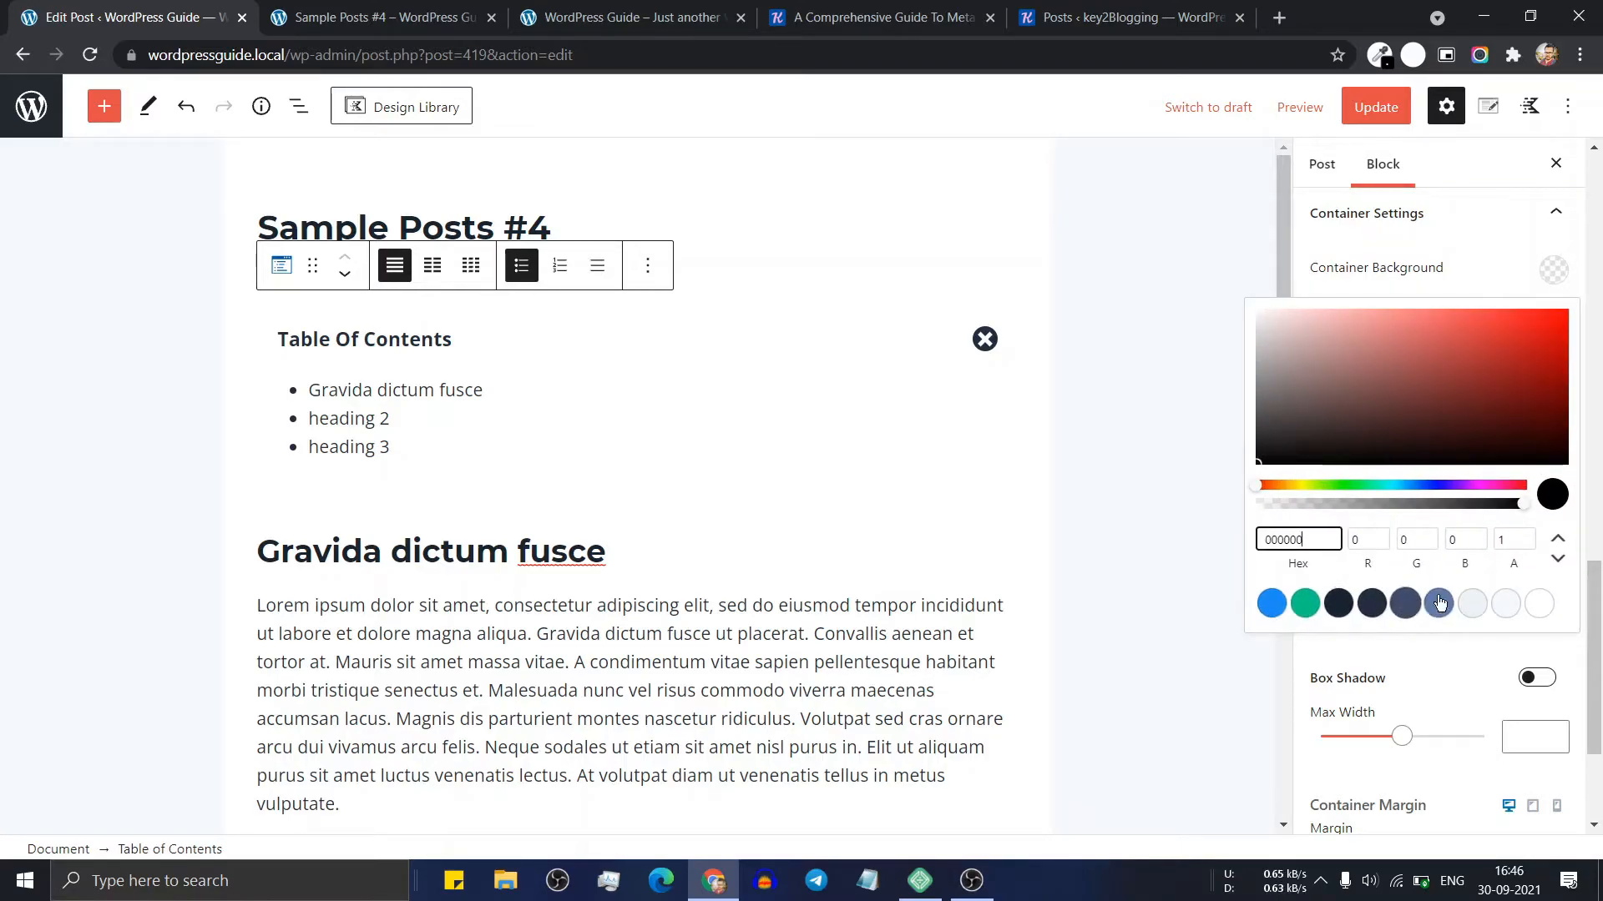
click(1472, 603)
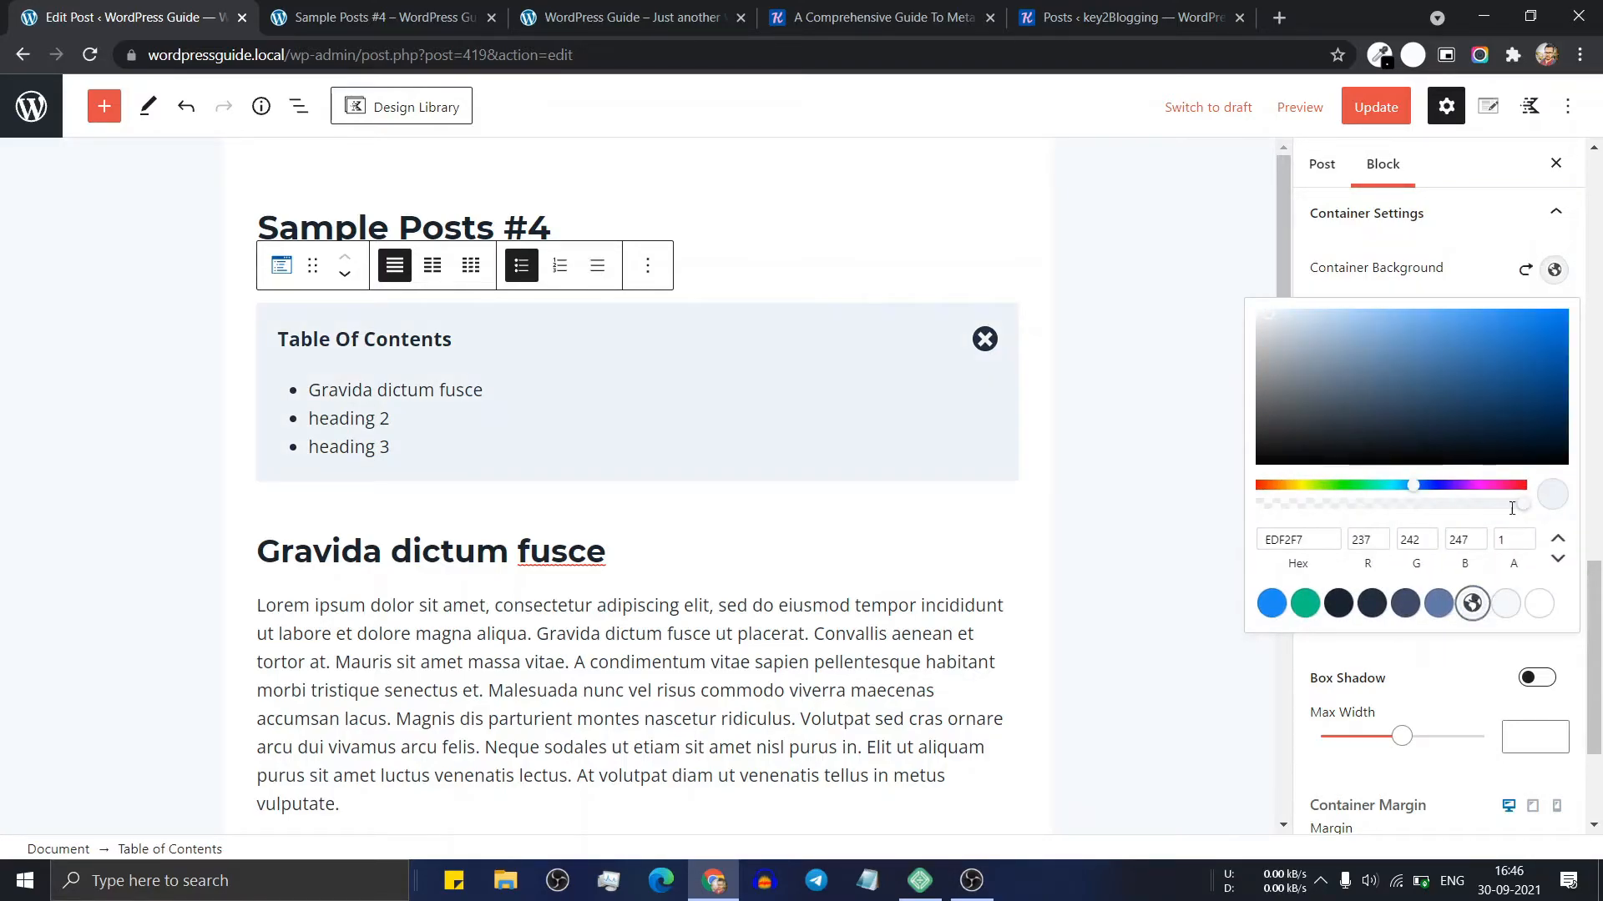
click(1485, 265)
Set the container's content border width to 2 px and its border radius to 15
scroll(1409, 434, down, 3)
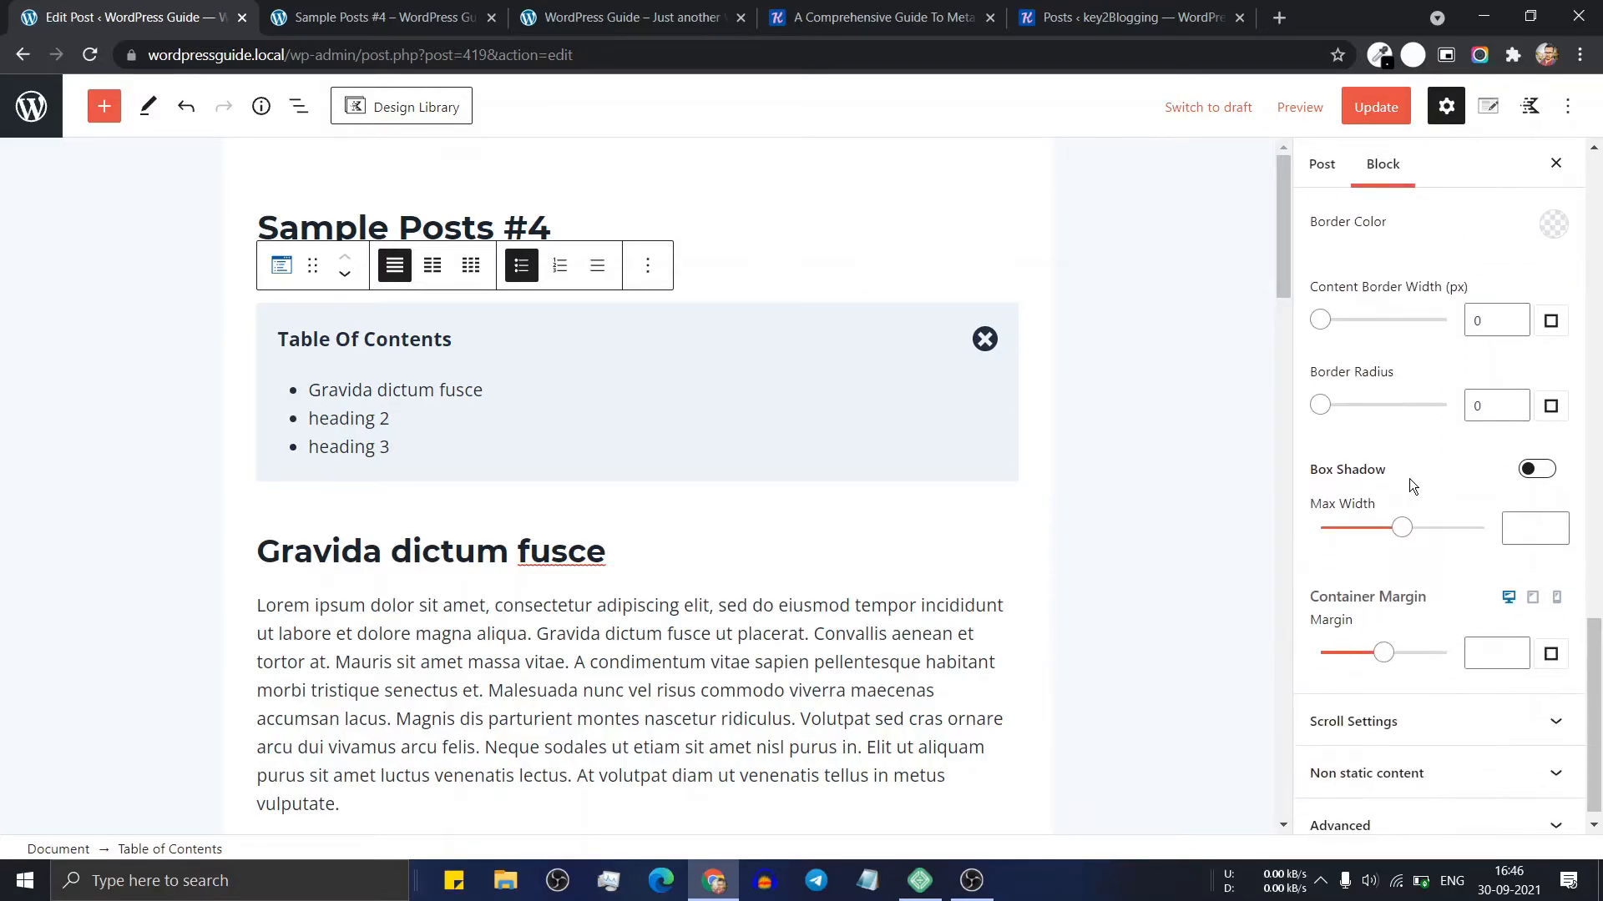
scroll(1430, 493, down, 1)
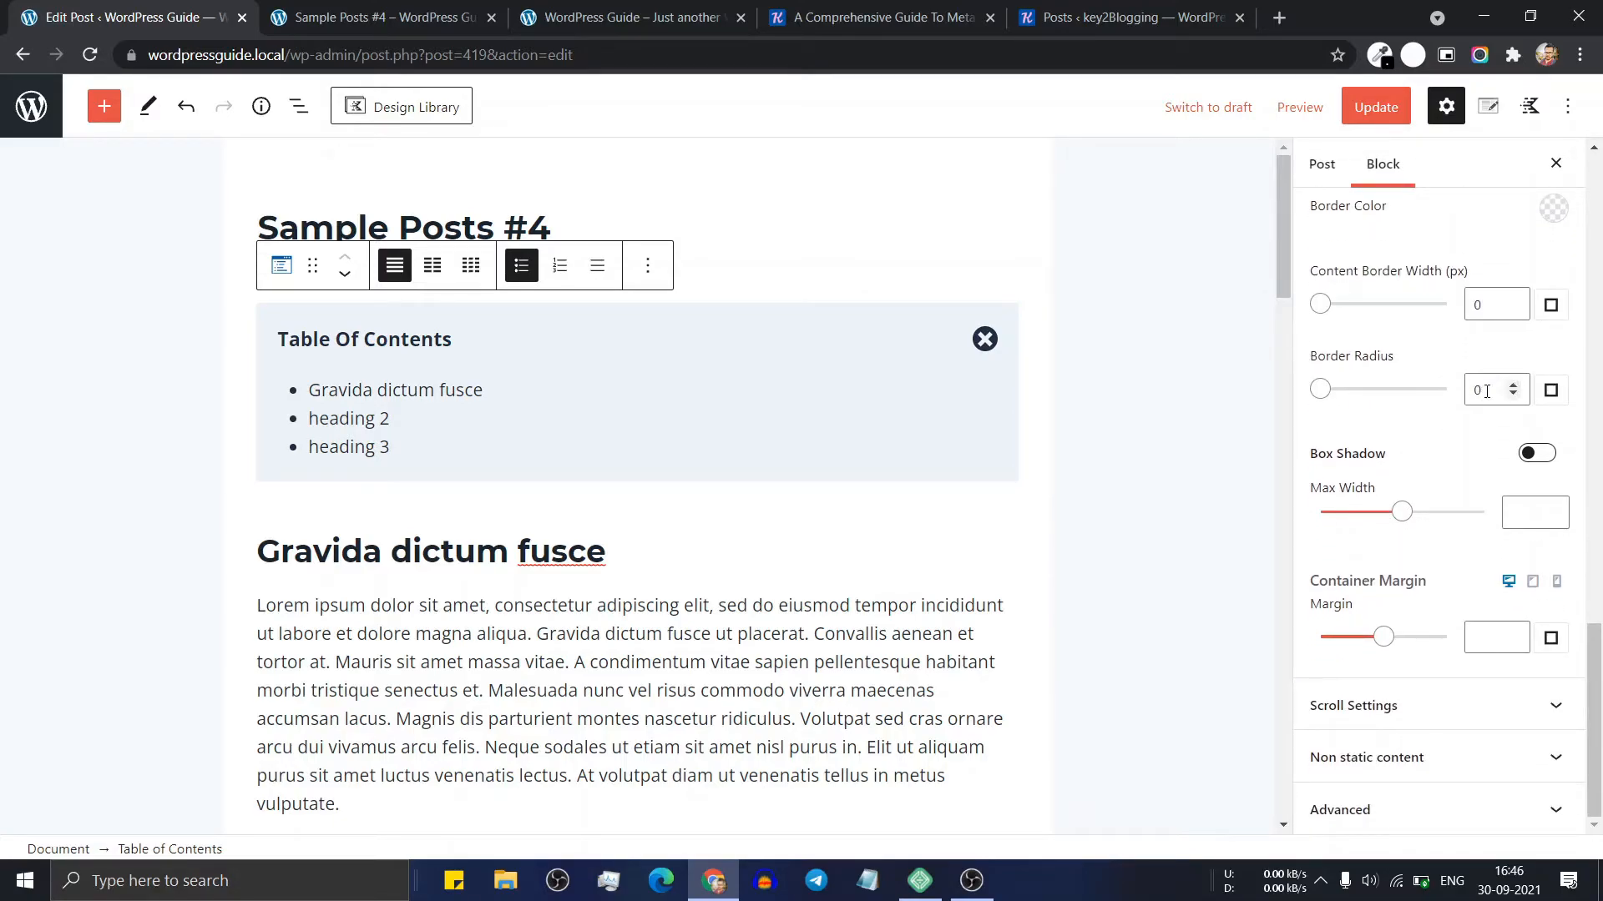
click(1512, 302)
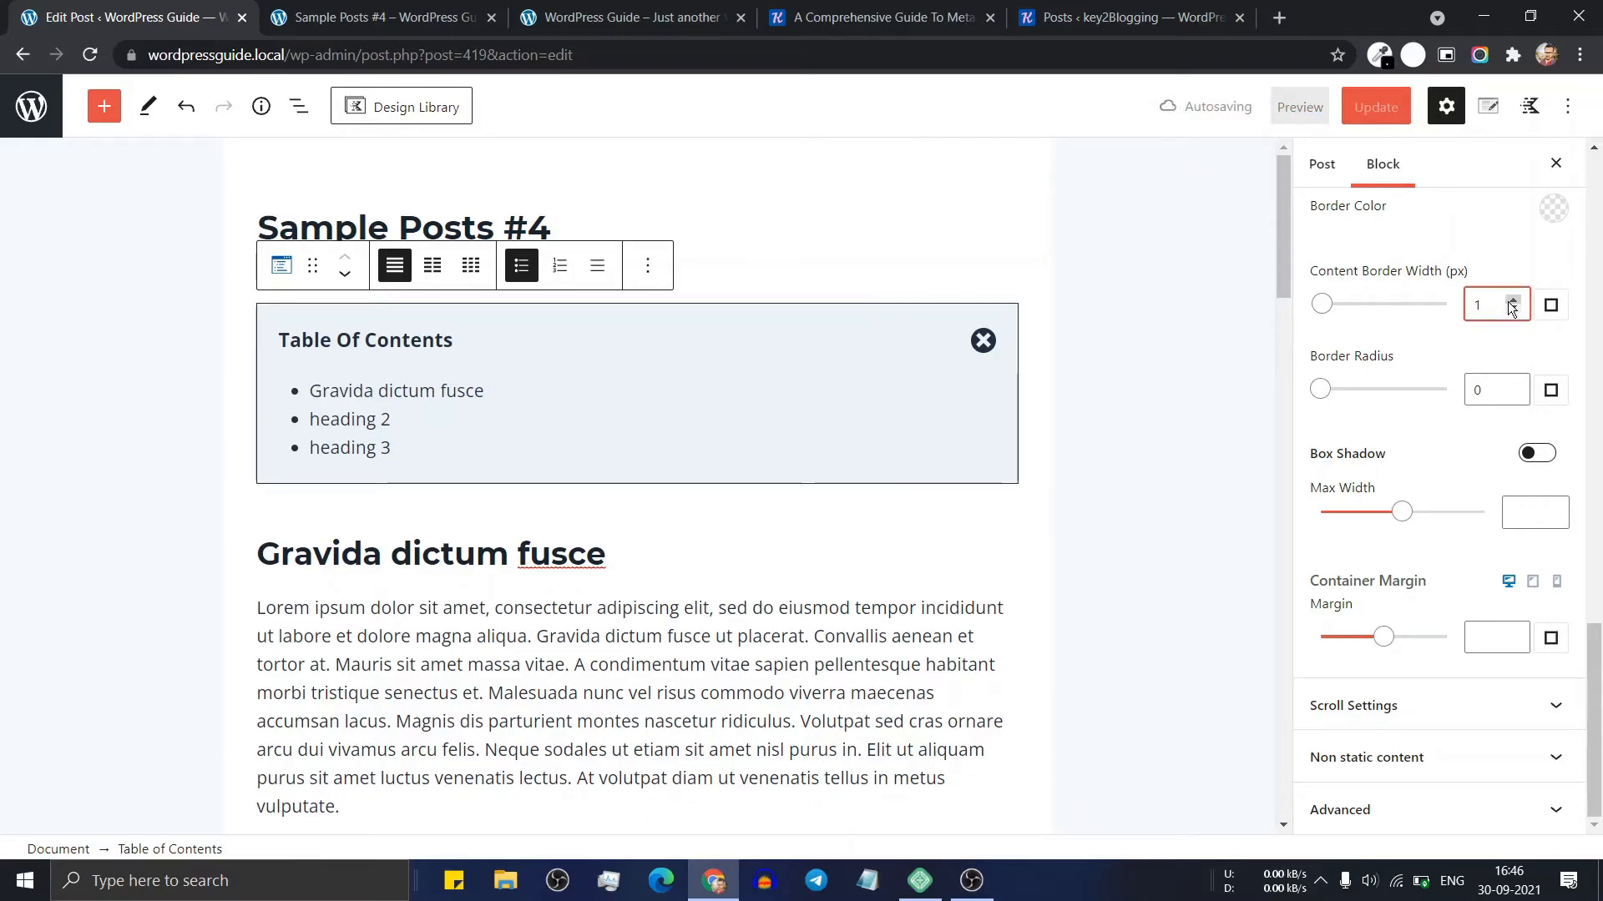
click(1511, 302)
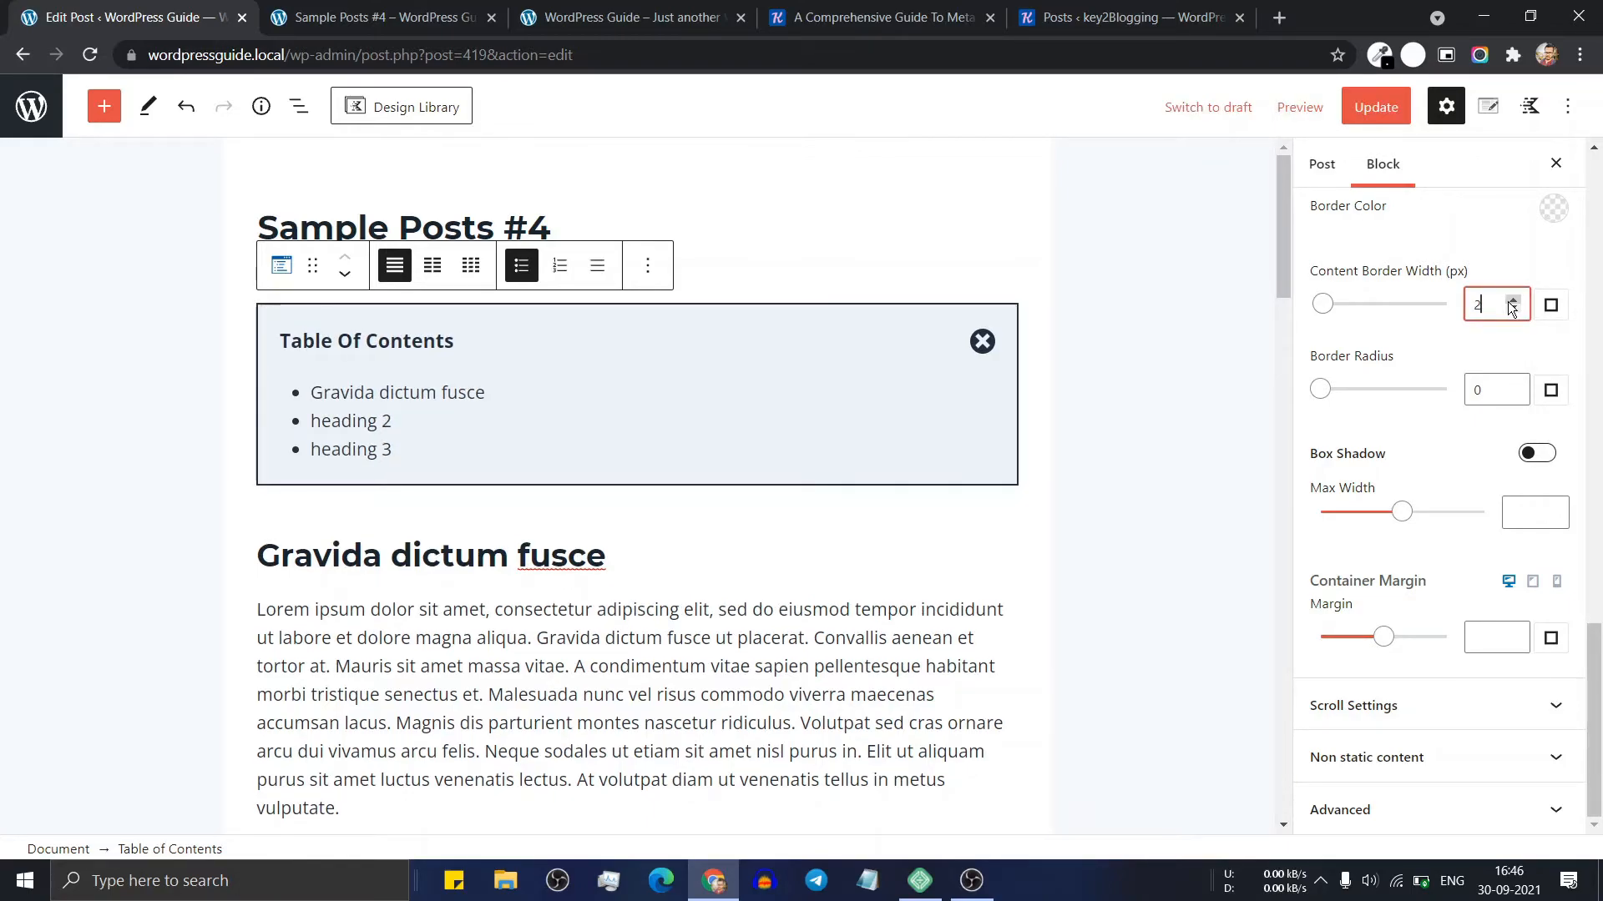
click(1514, 389)
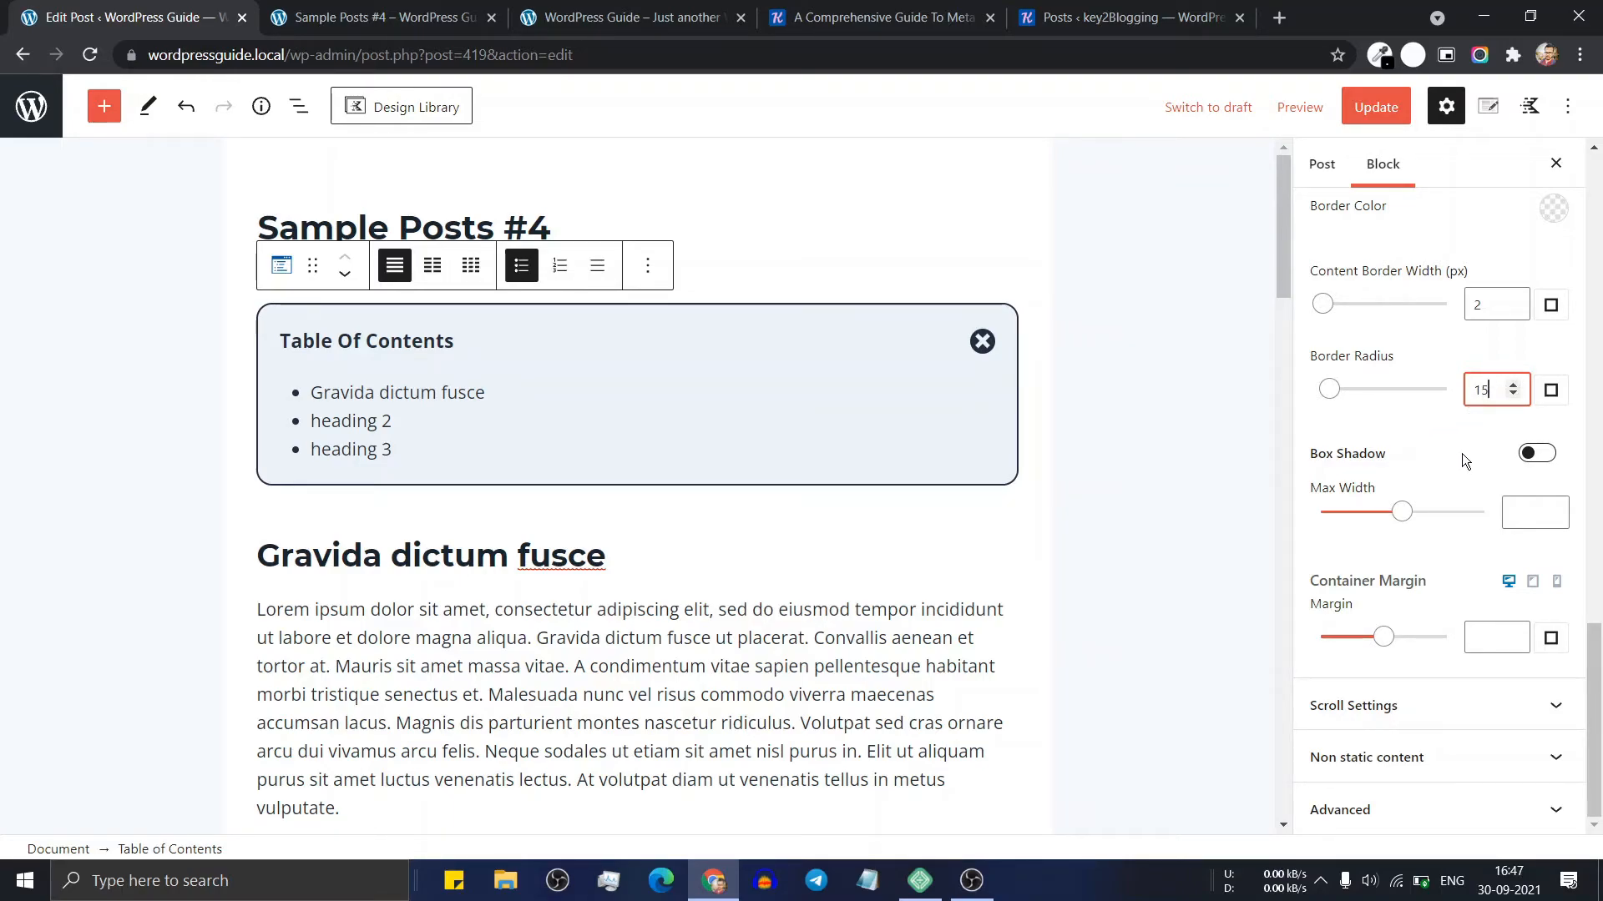
Enable the container's box shadow and turn on smooth scroll to ID in the block's scroll settings
click(1541, 454)
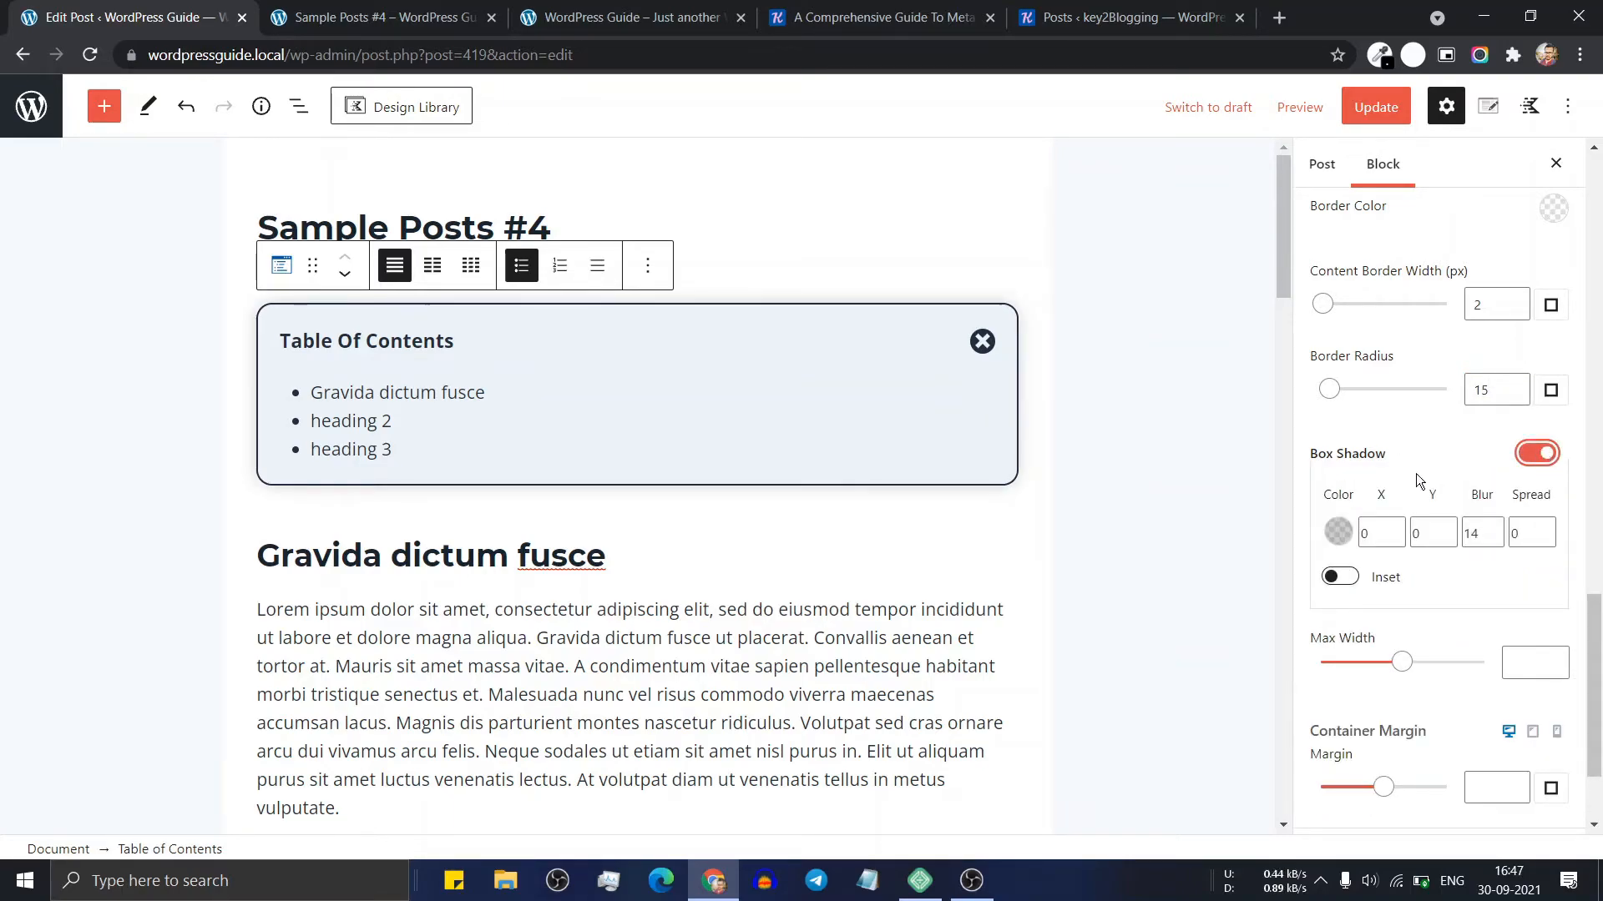
scroll(1401, 451, down, 2)
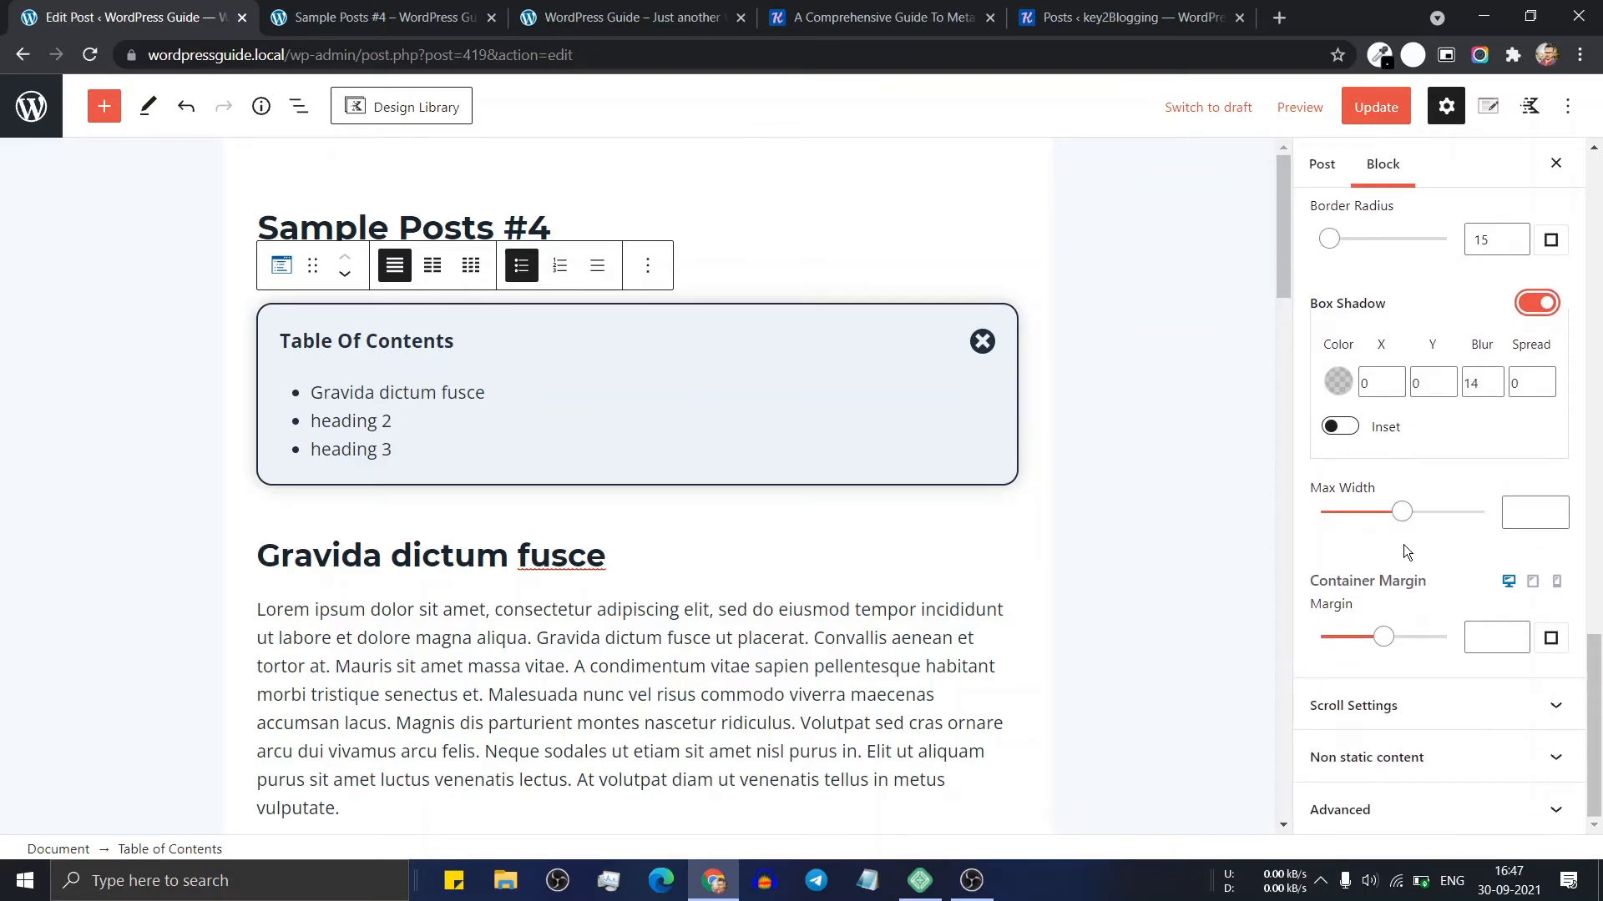
click(1396, 716)
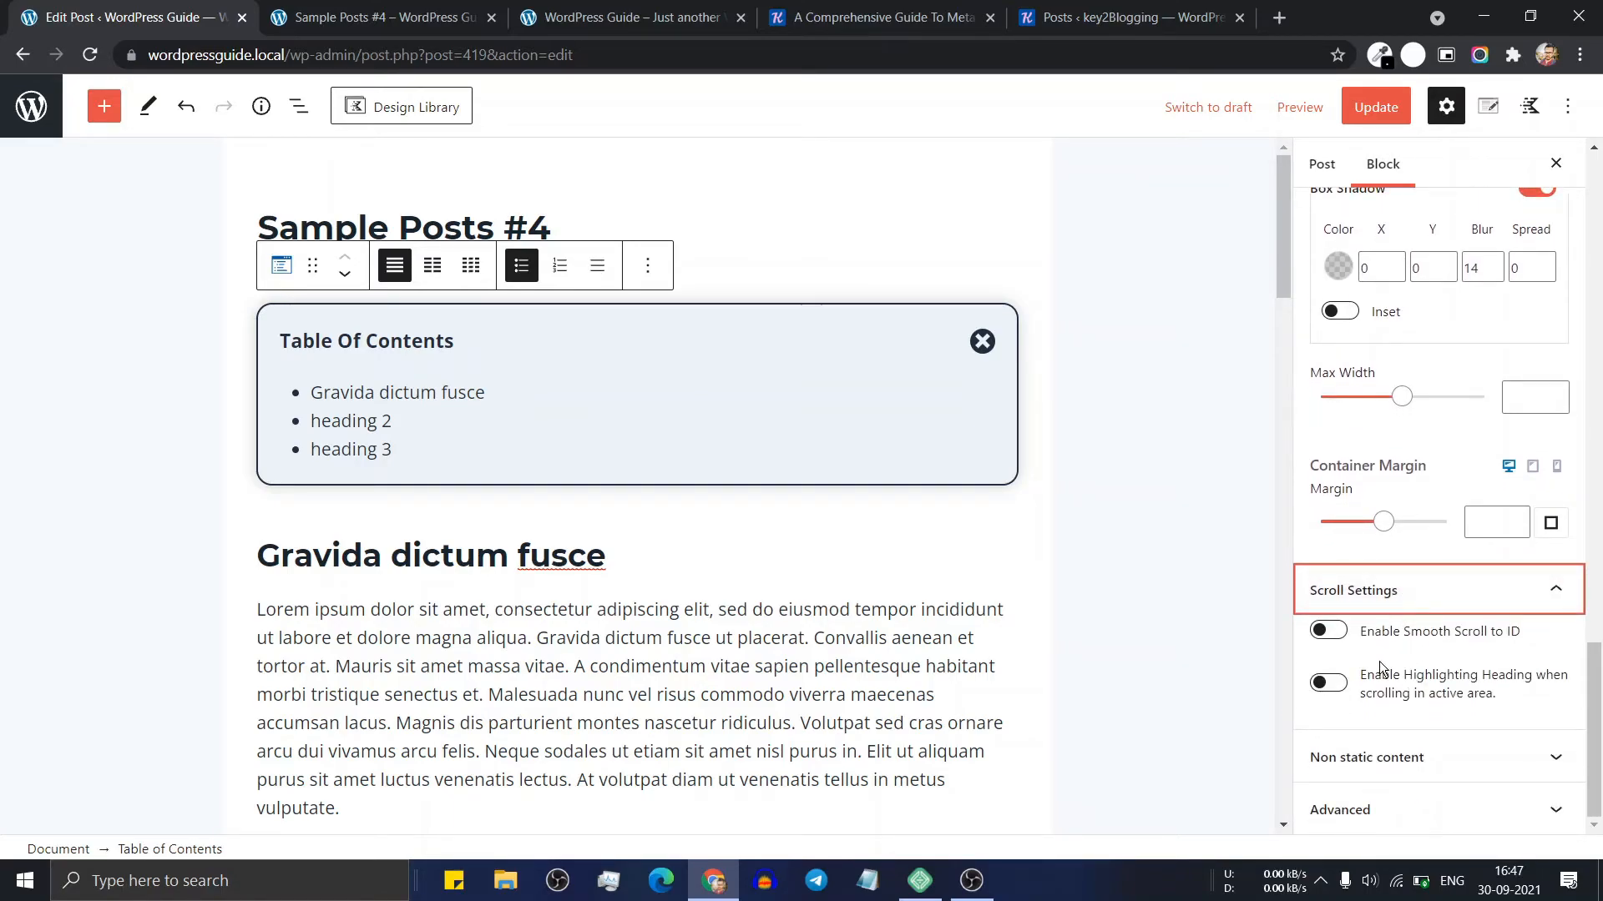
click(1332, 639)
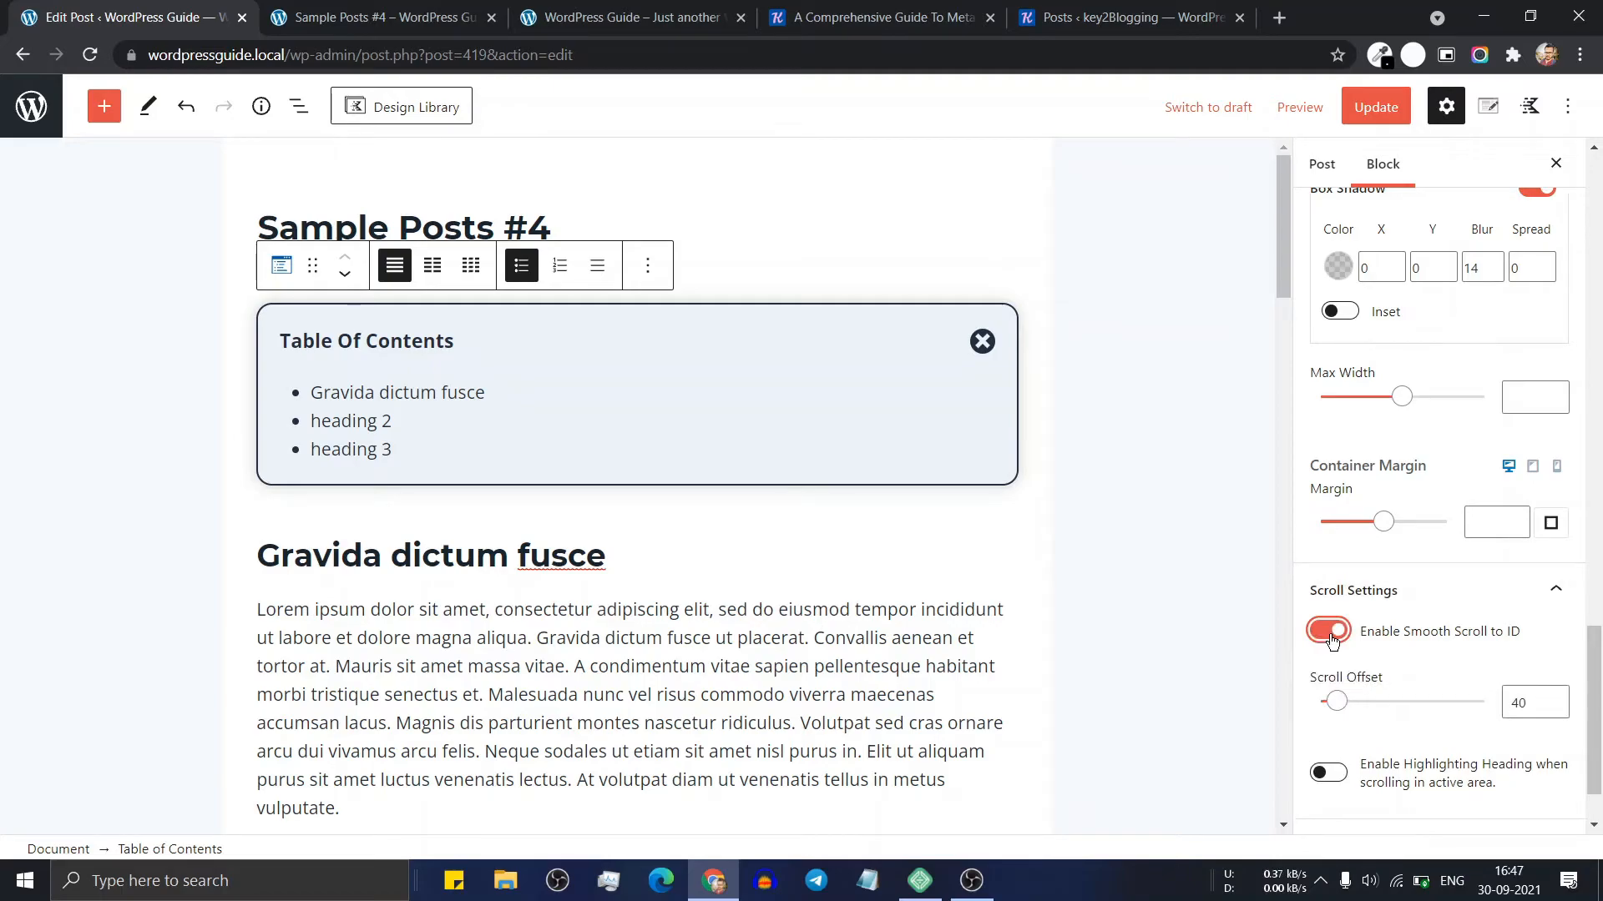
scroll(1422, 617, down, 1)
Update the post and reload its live page to check the styled Table of Contents block
scroll(1439, 286, up, 6)
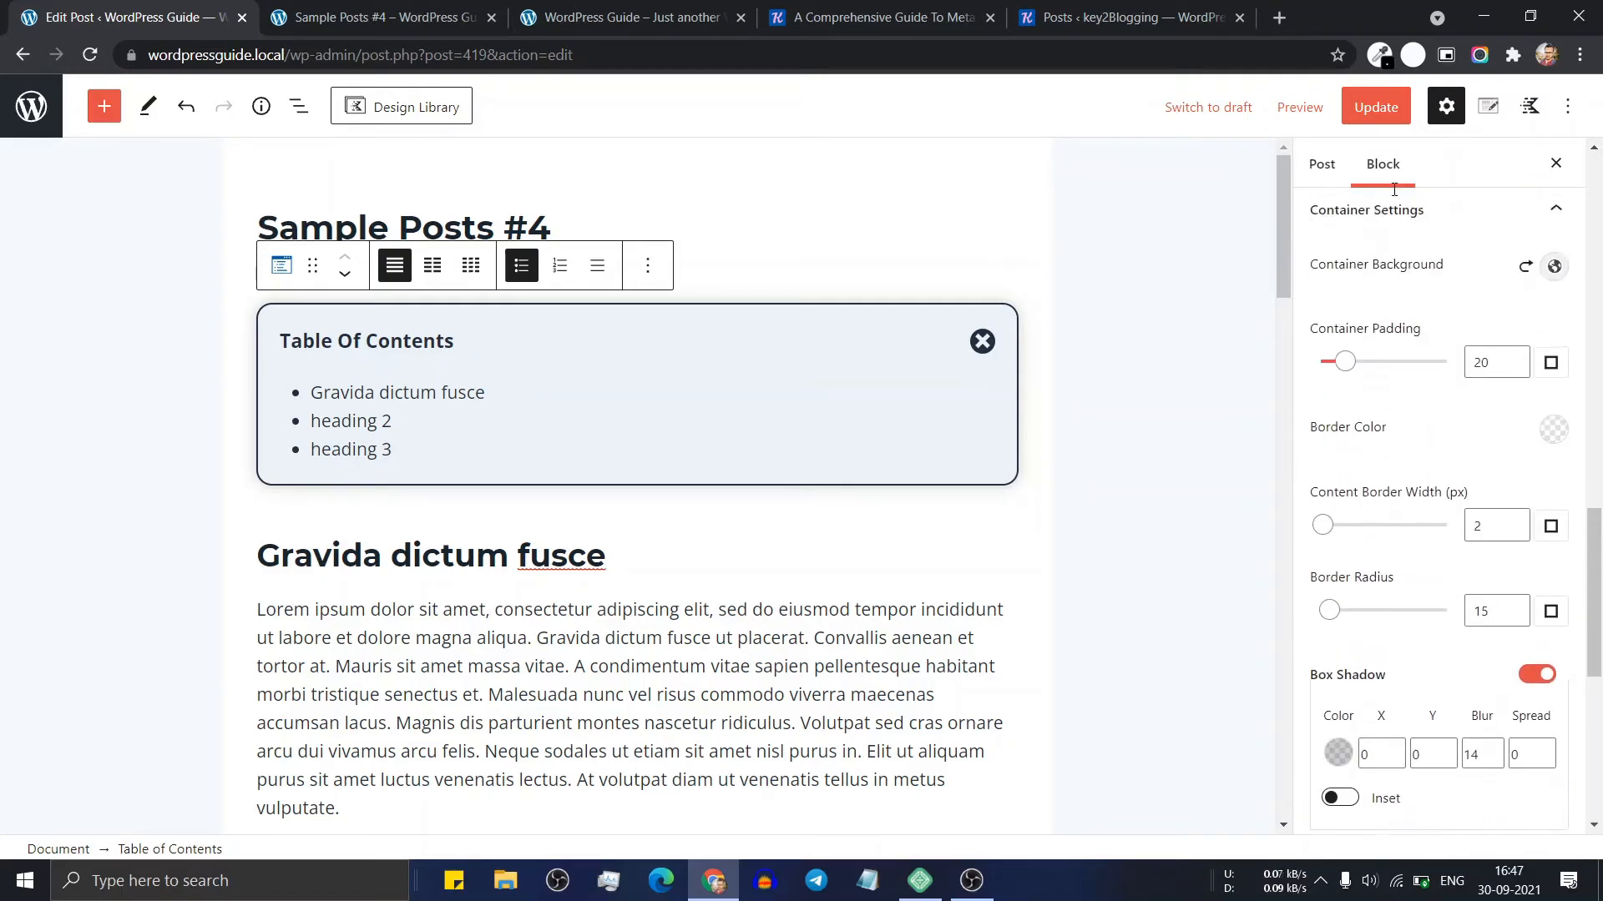
click(1376, 107)
click(373, 9)
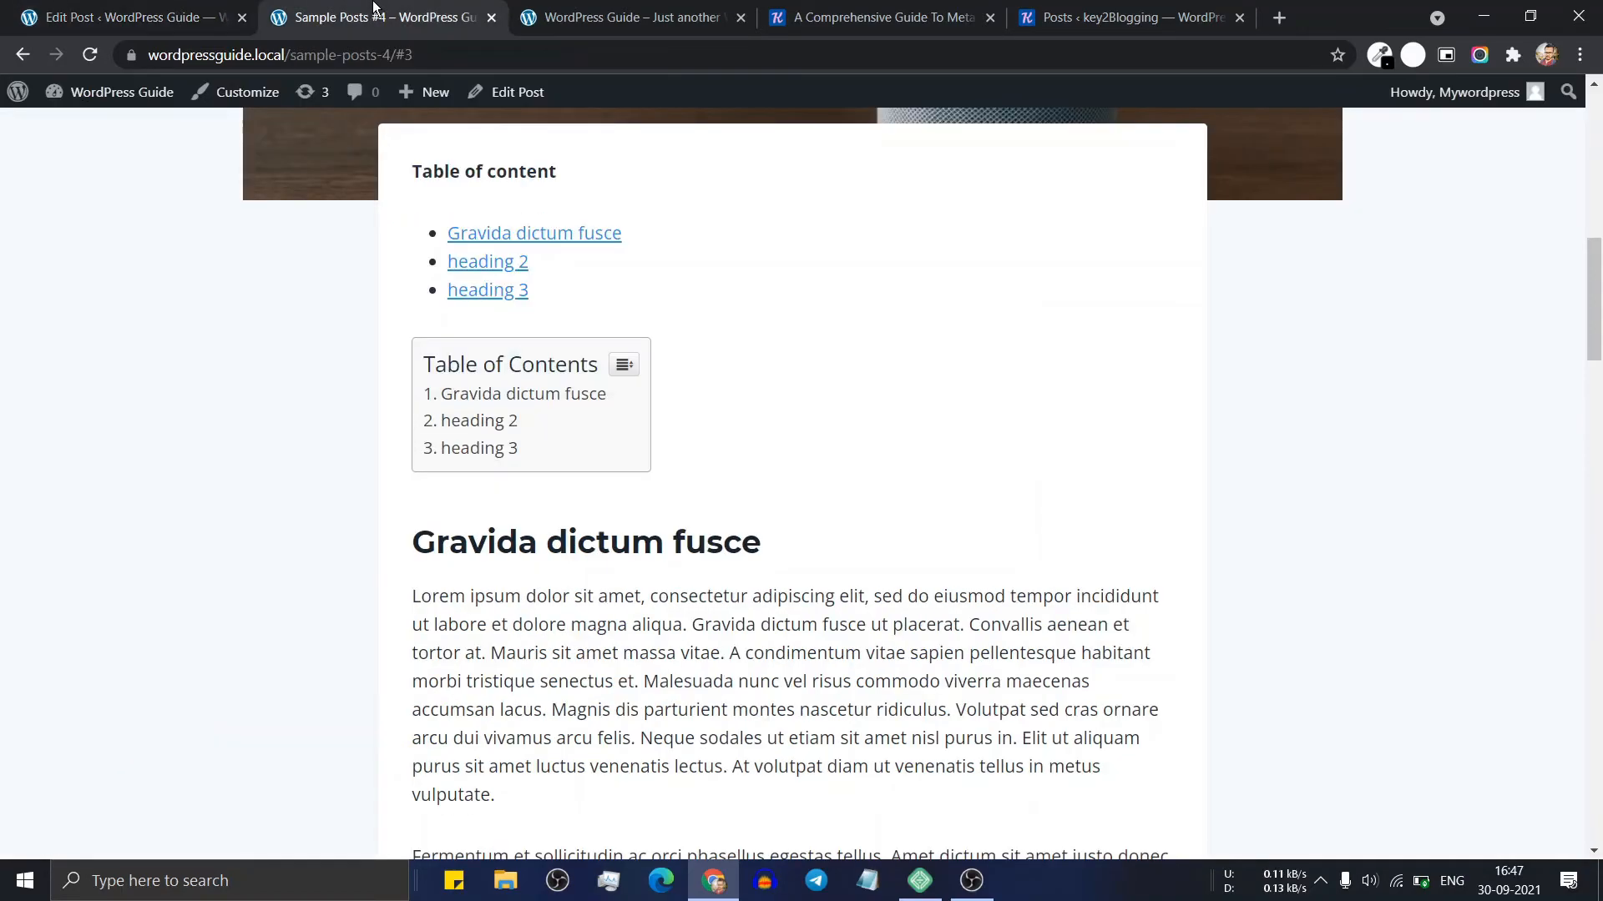
click(93, 55)
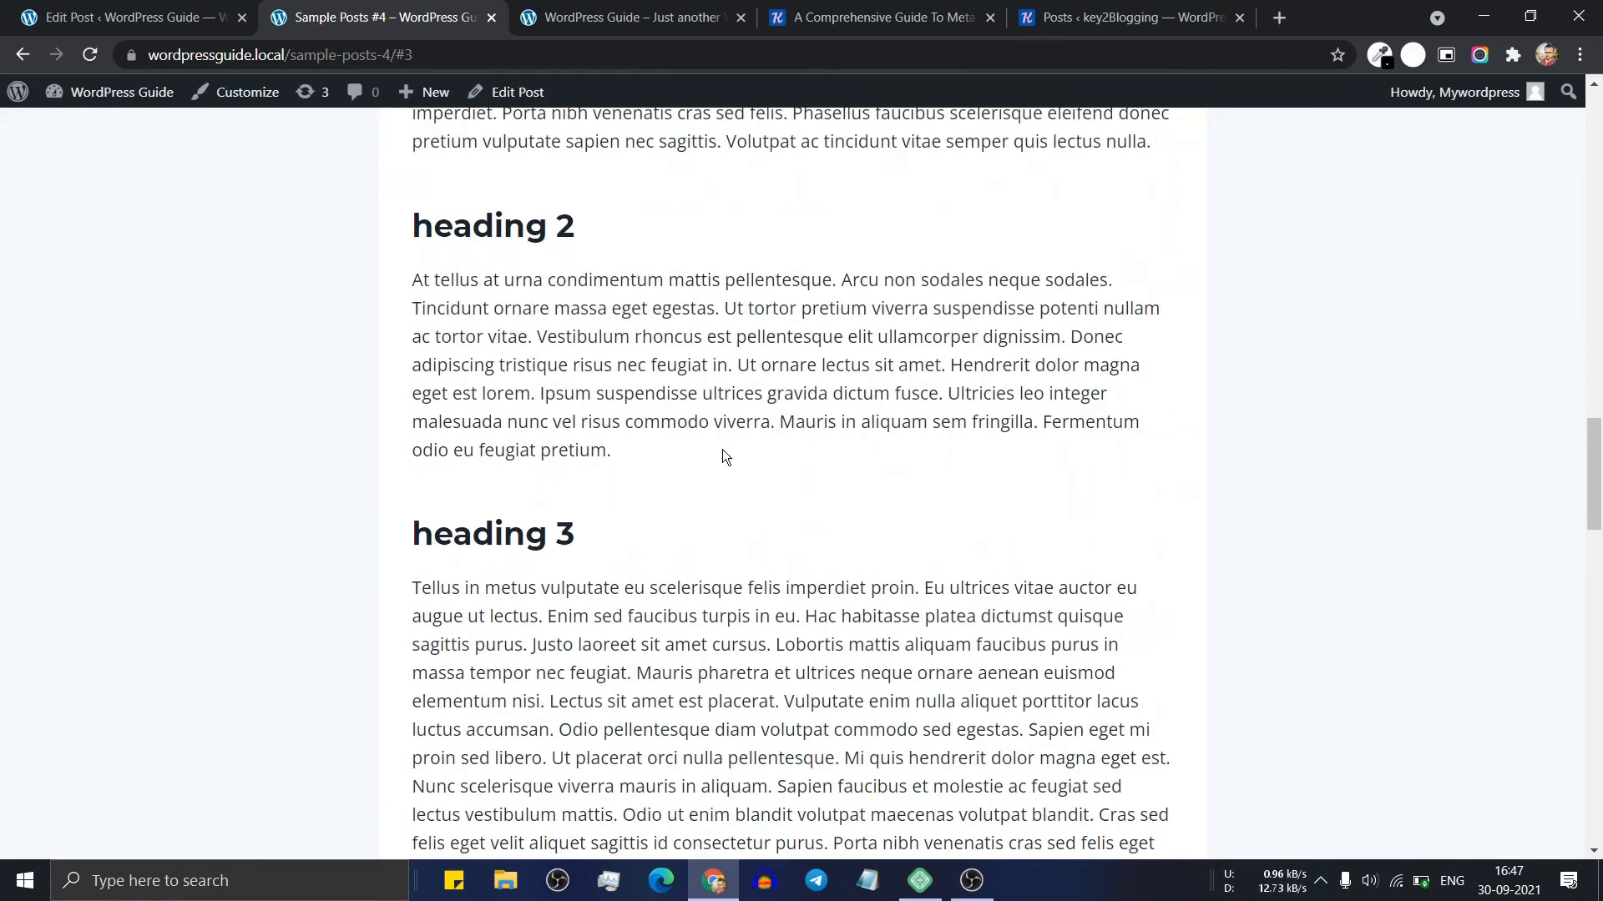
scroll(723, 449, up, 7)
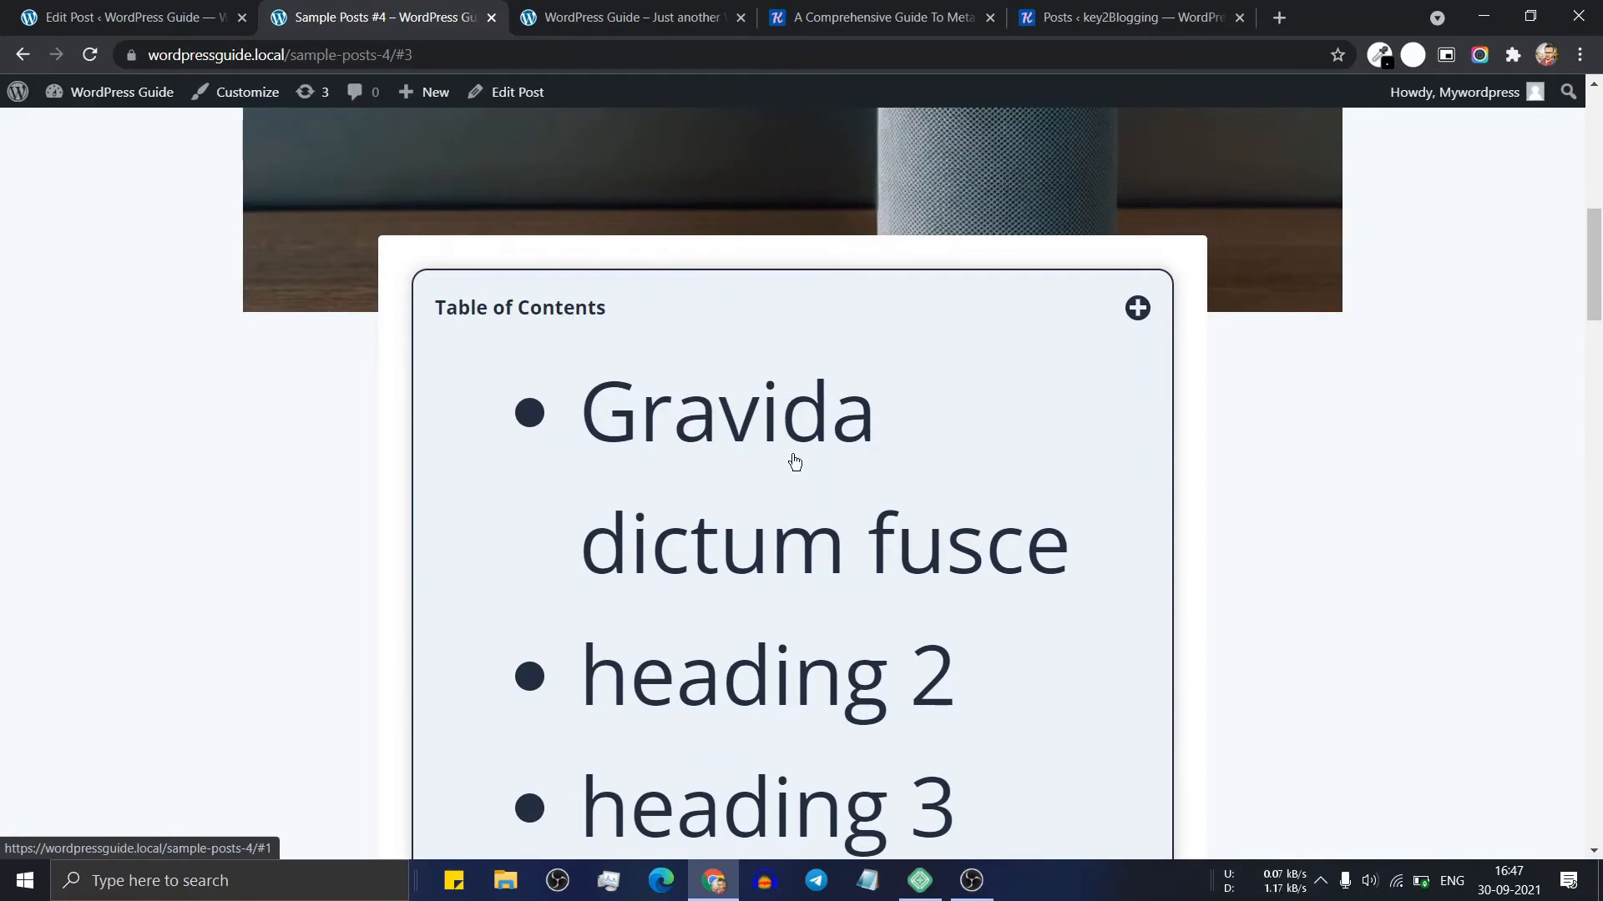
Return to the post editor and reduce the list items' font size to 47 px
click(121, 15)
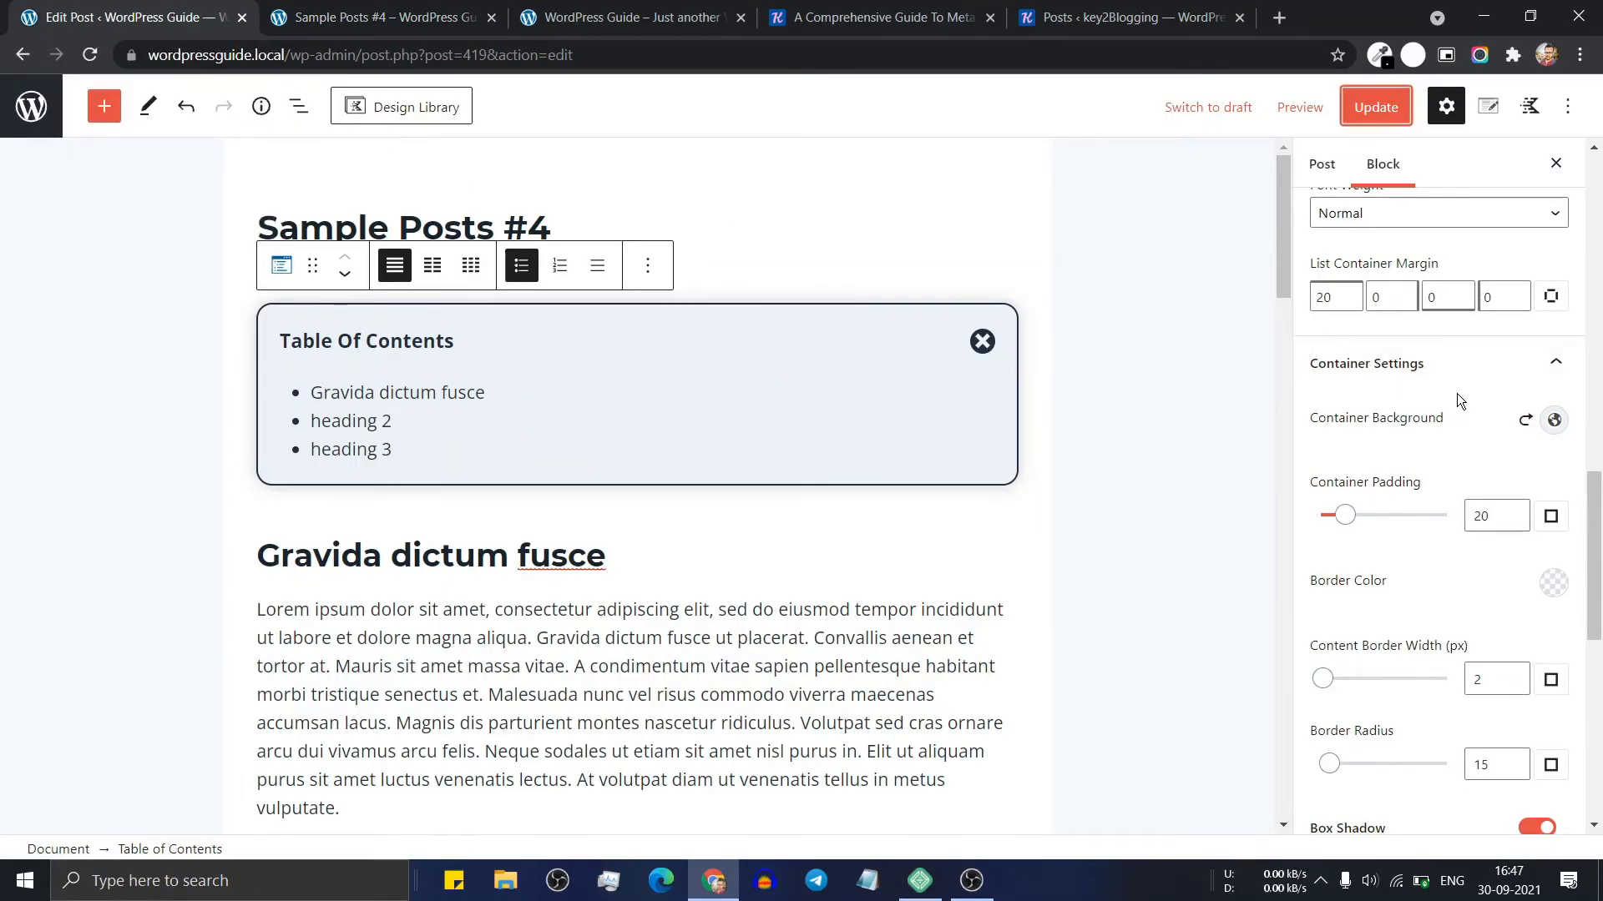
scroll(1459, 401, up, 5)
scroll(1460, 414, up, 3)
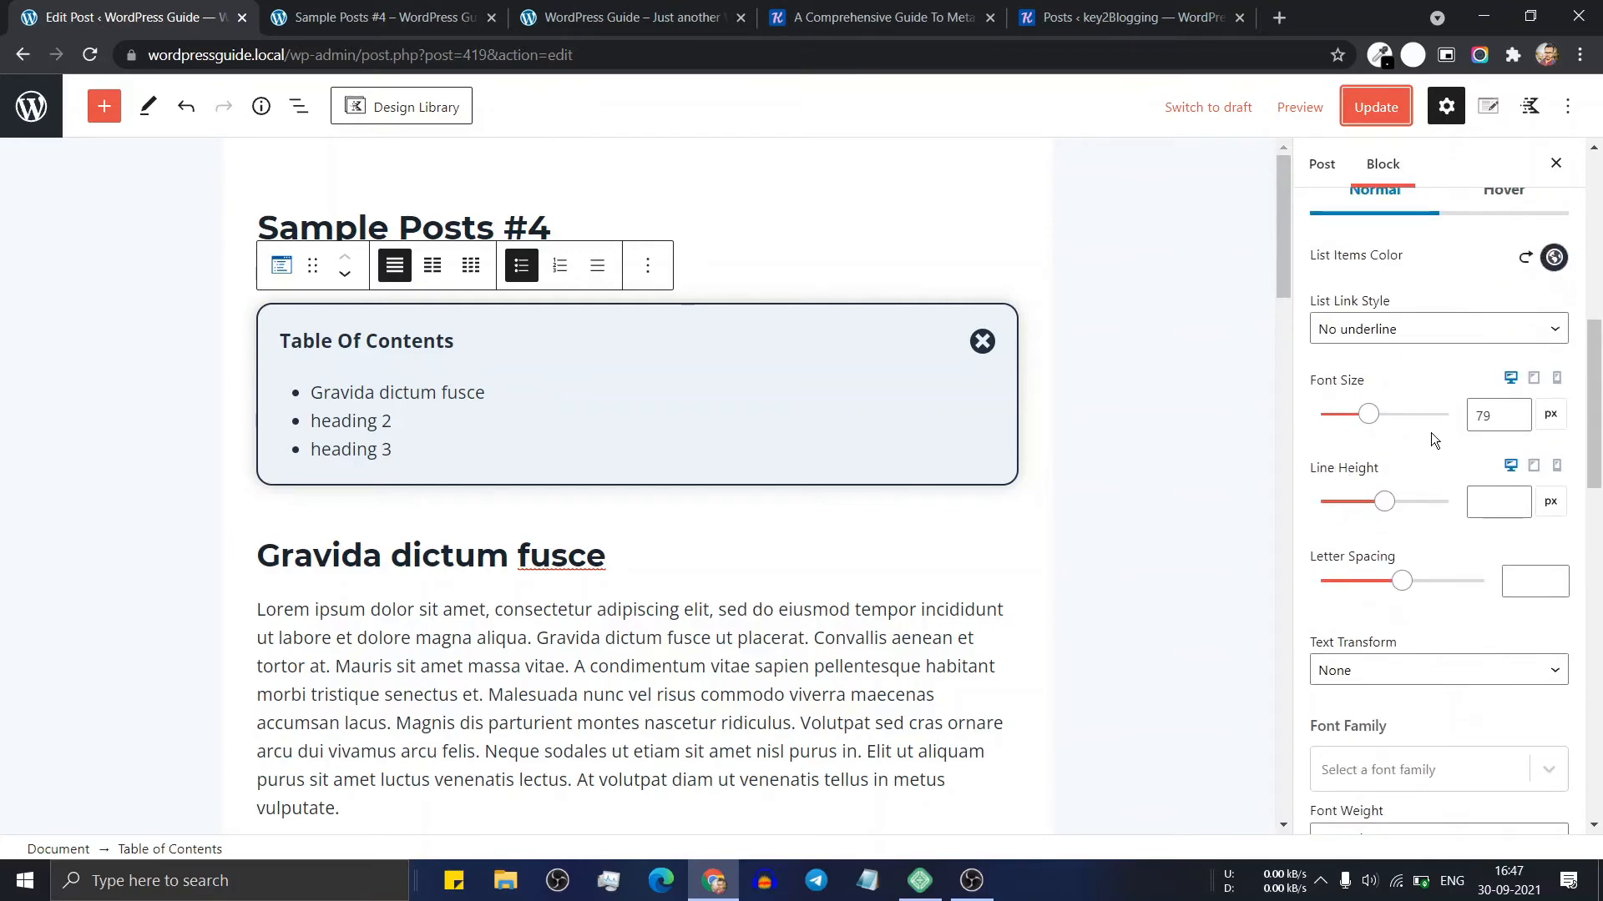
drag(1515, 422, 1514, 421)
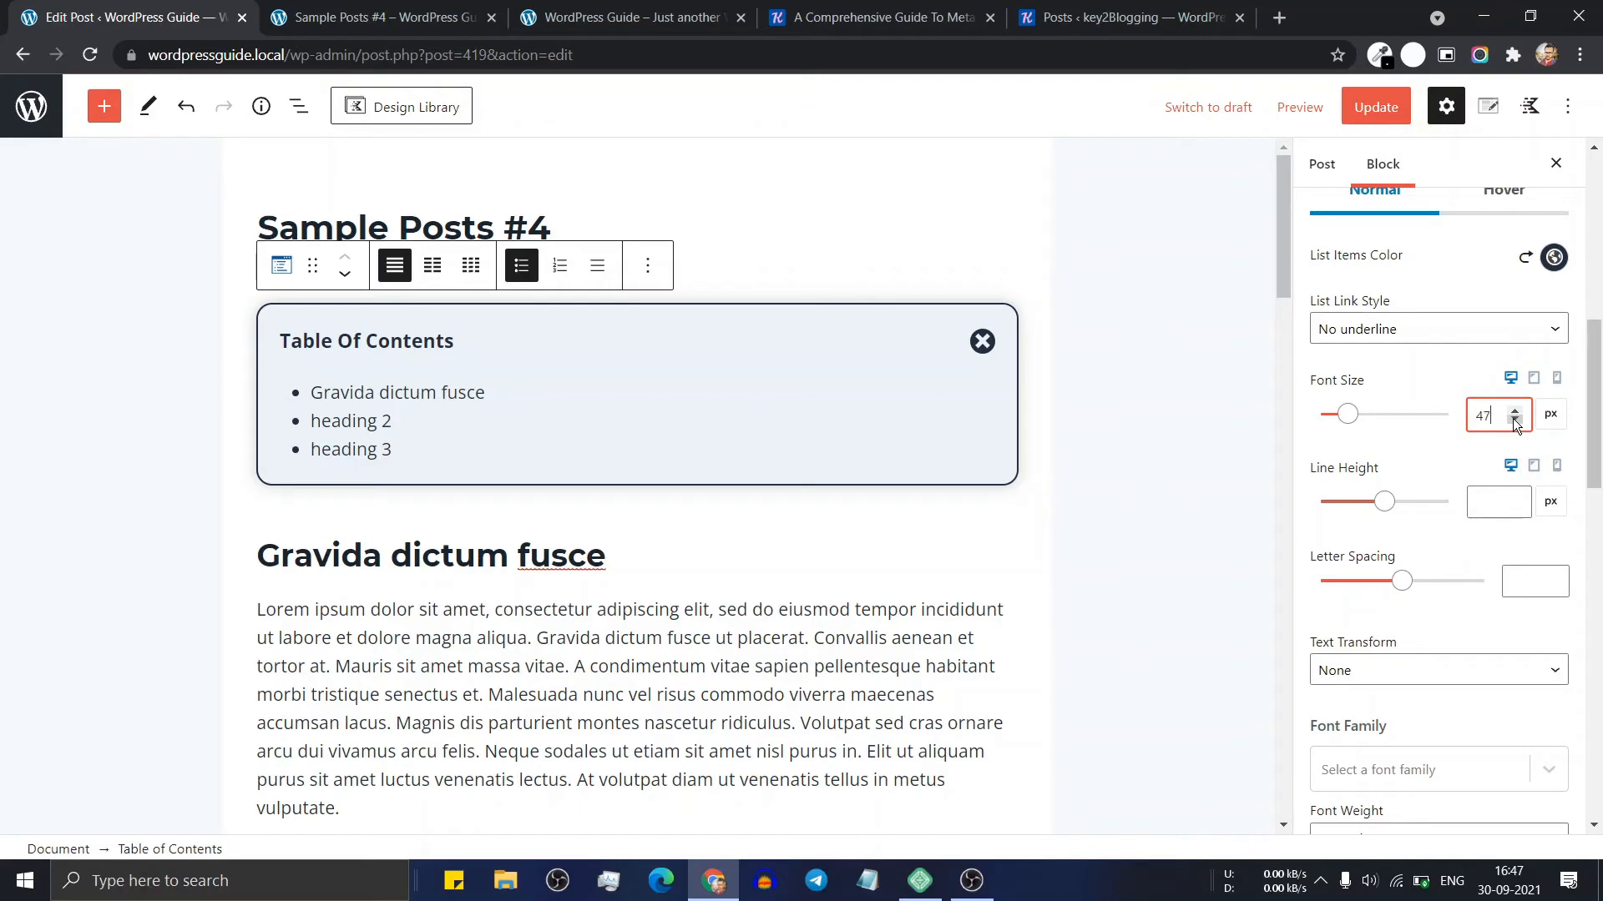
Save the font size change to the post and refresh the live Sample Posts #4 page to review it
click(1376, 107)
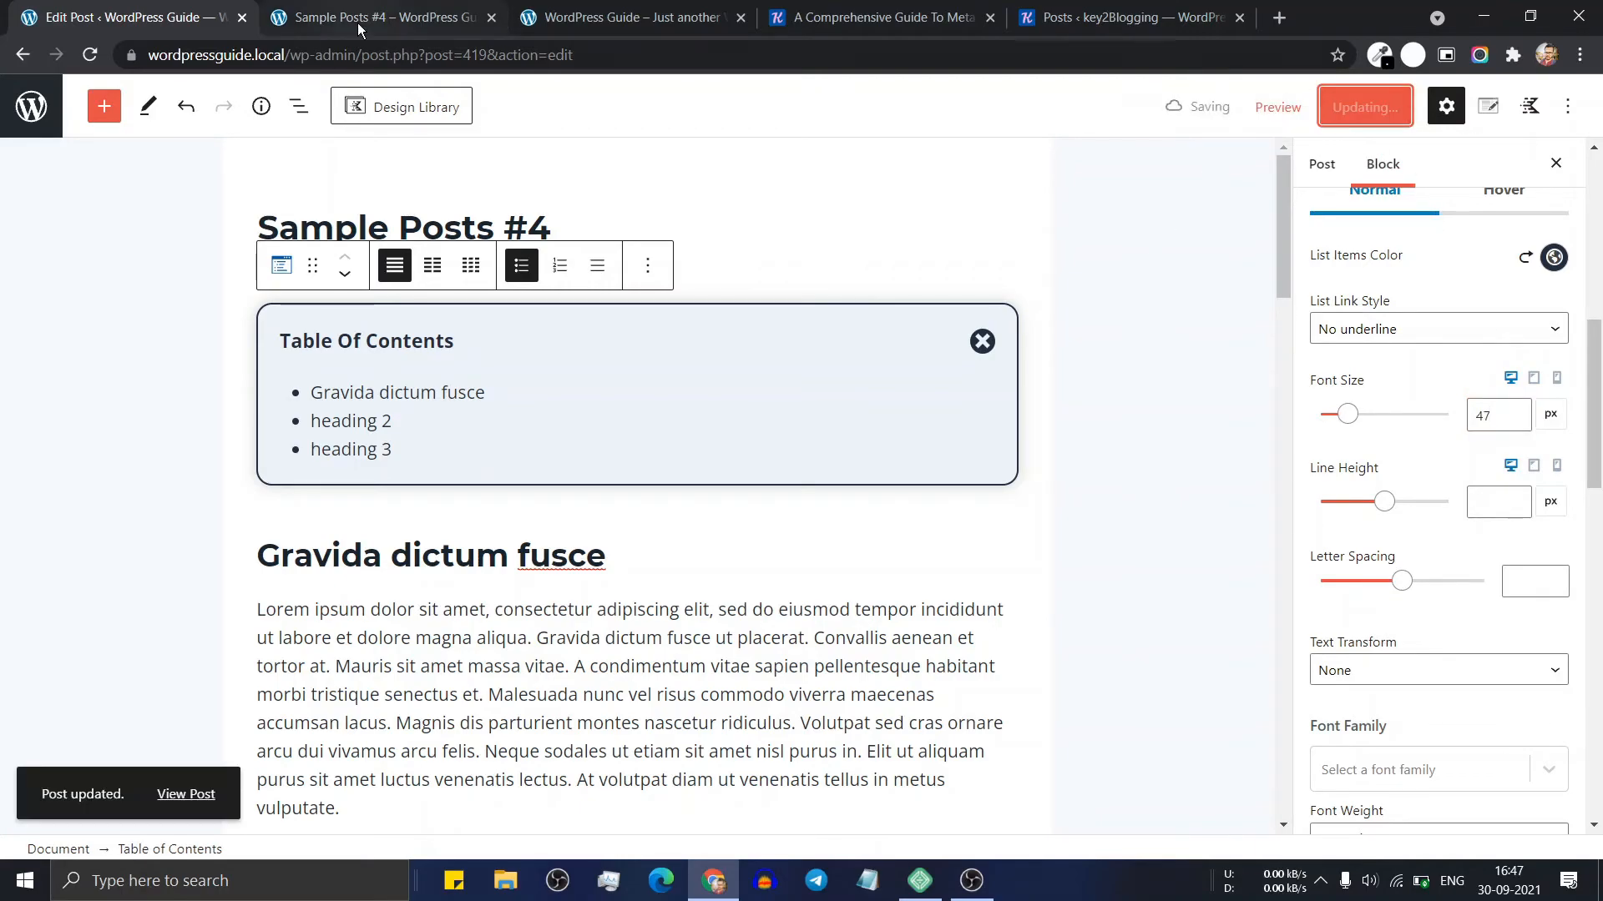
click(358, 18)
click(92, 56)
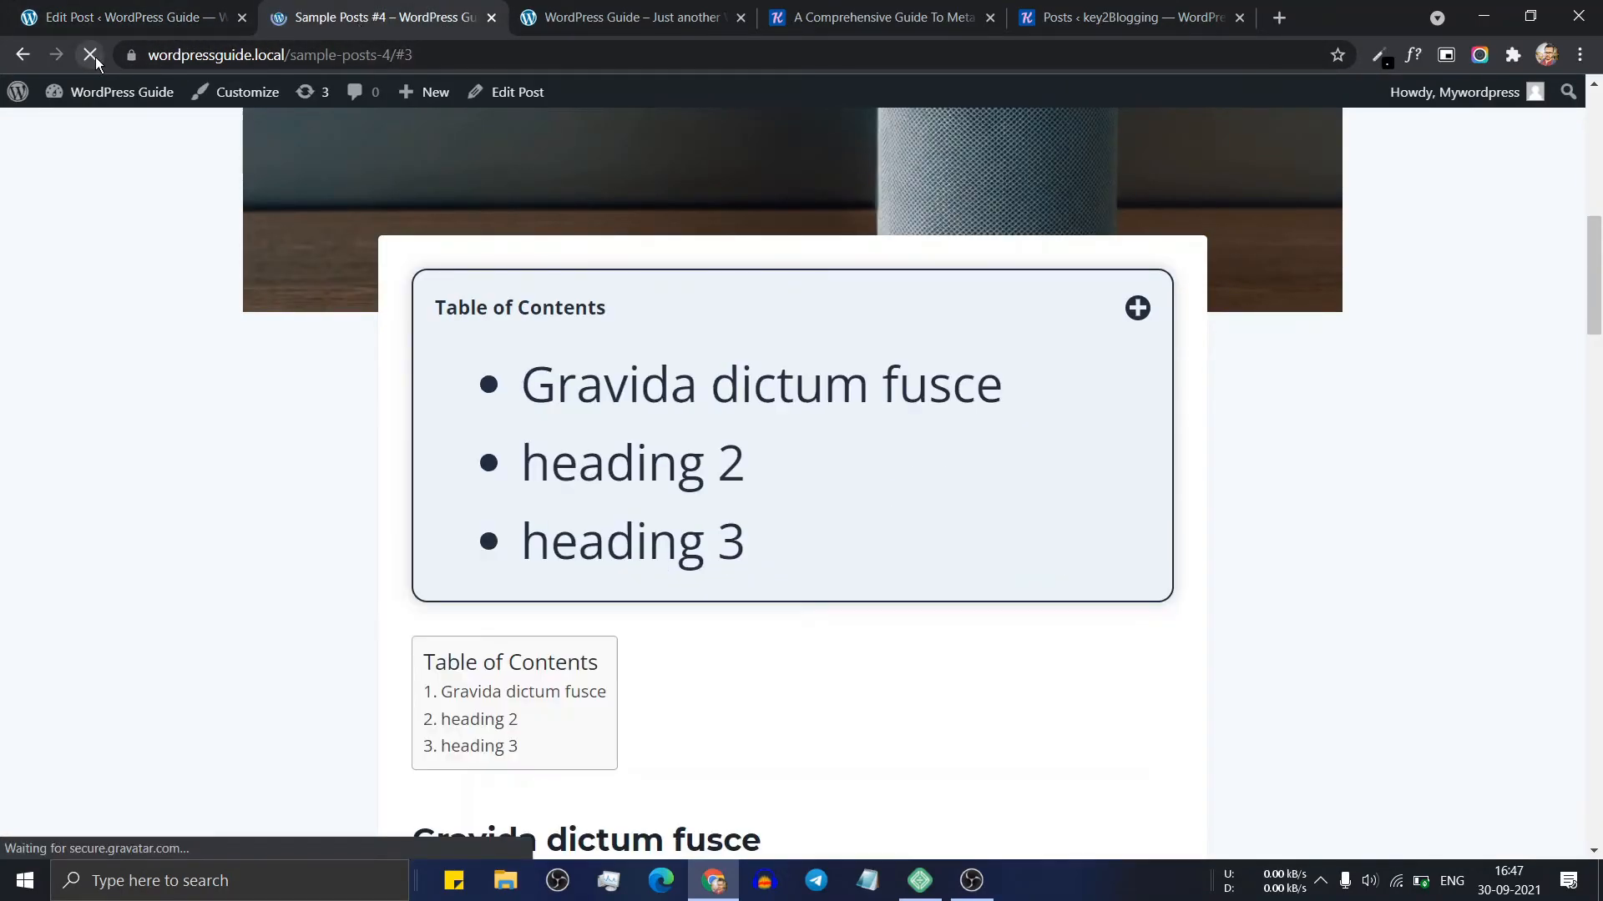
scroll(883, 557, up, 15)
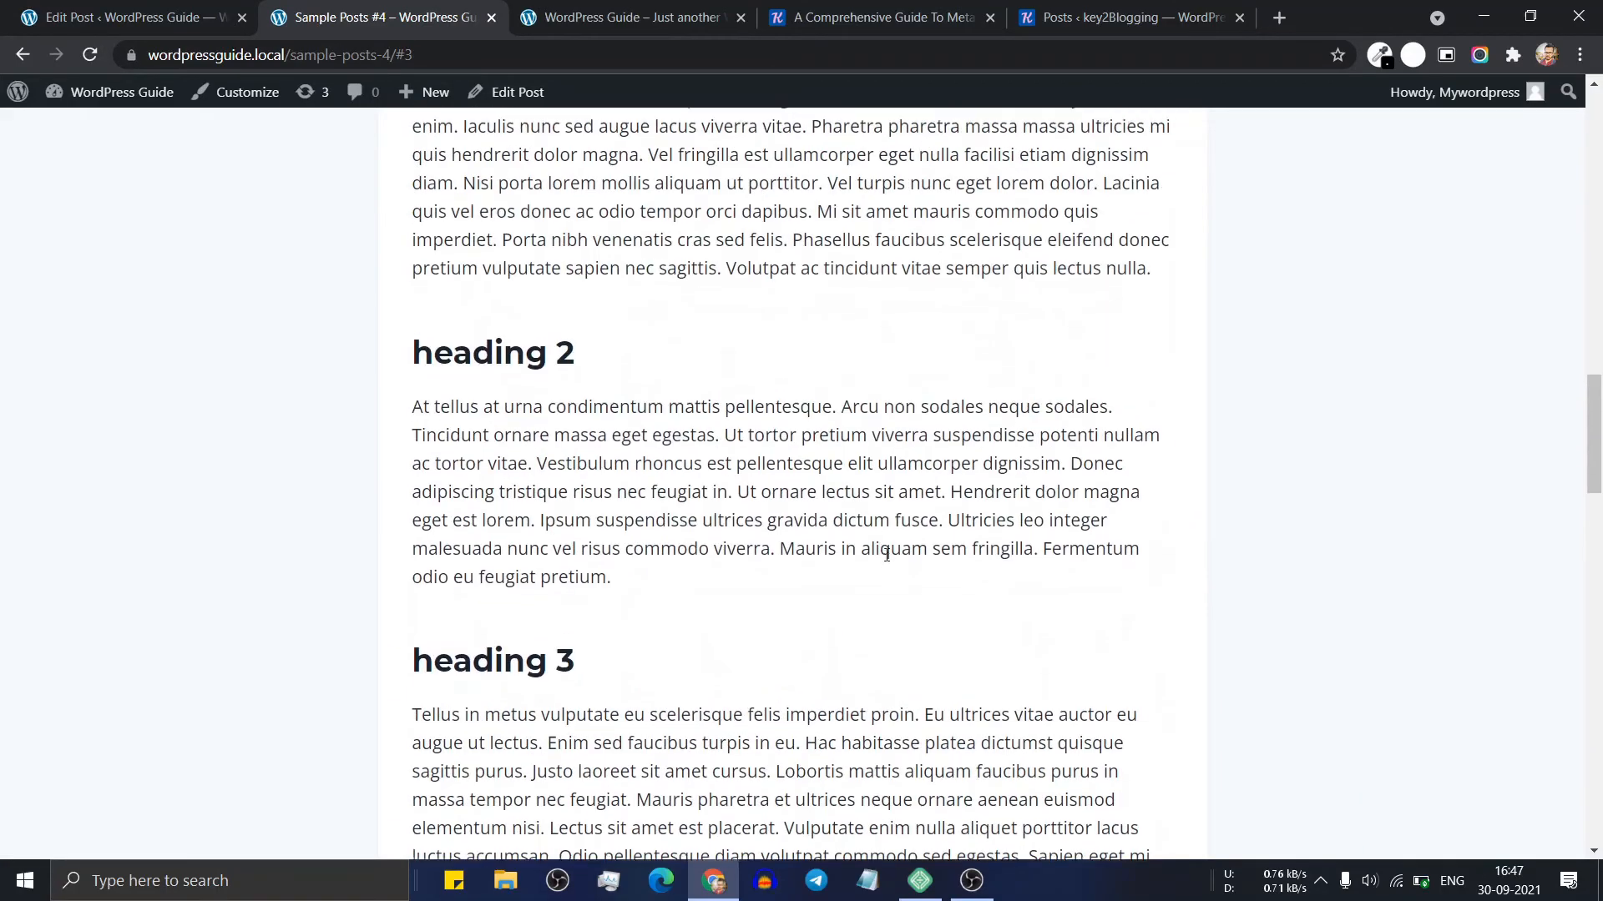